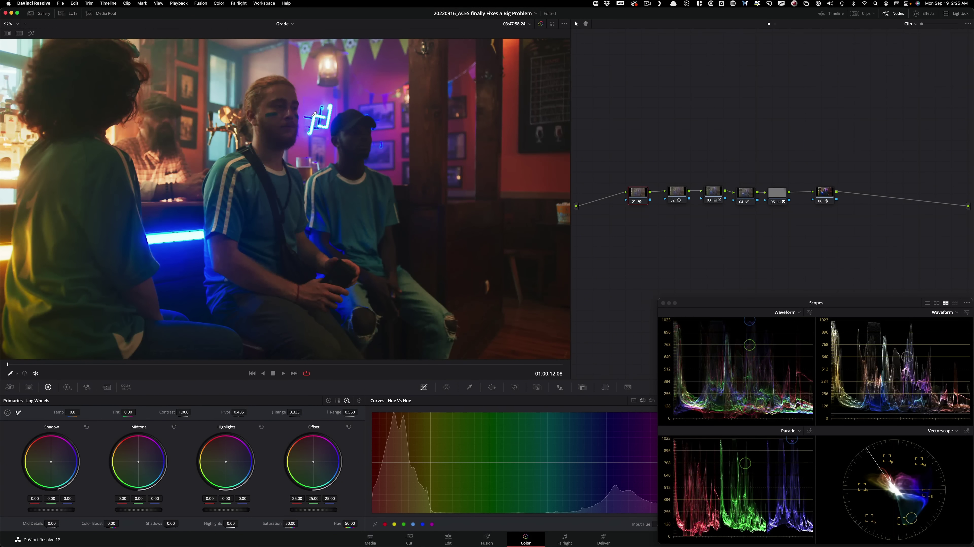
Go to the DJ mixer clip and compare grade Versions 1 and 2, ending on Version 2.
{"action": "key", "text": "Down"}
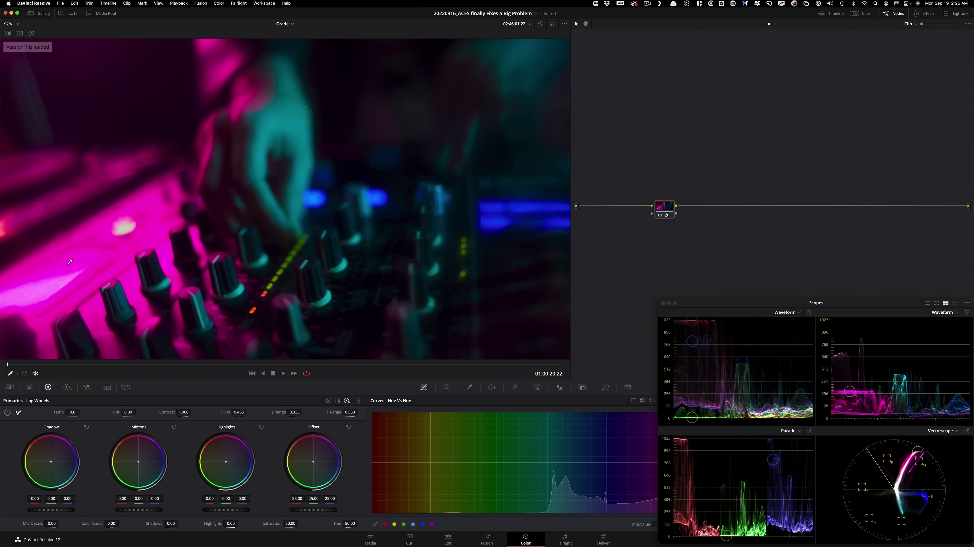
{"action": "key", "text": "super+n"}
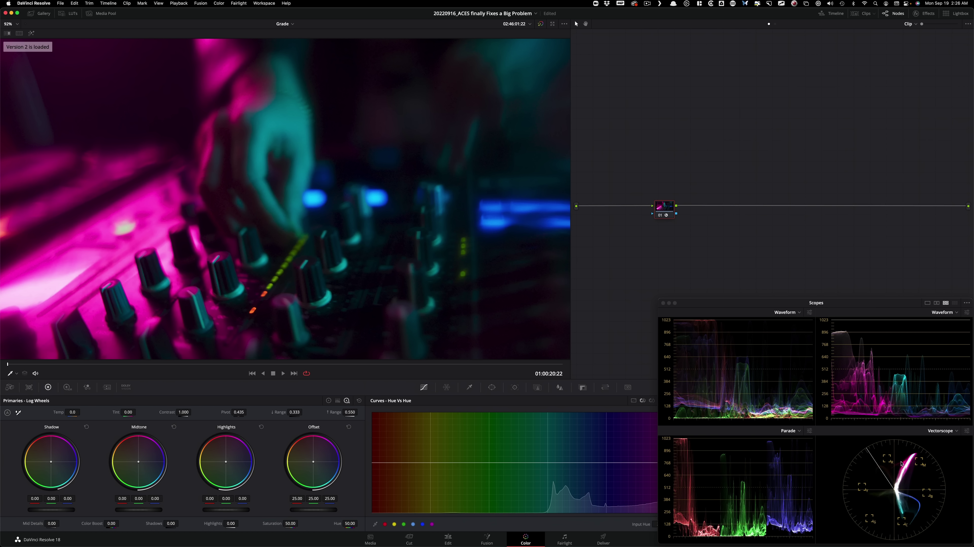
{"action": "key", "text": "super+b"}
{"action": "key", "text": "super+n"}
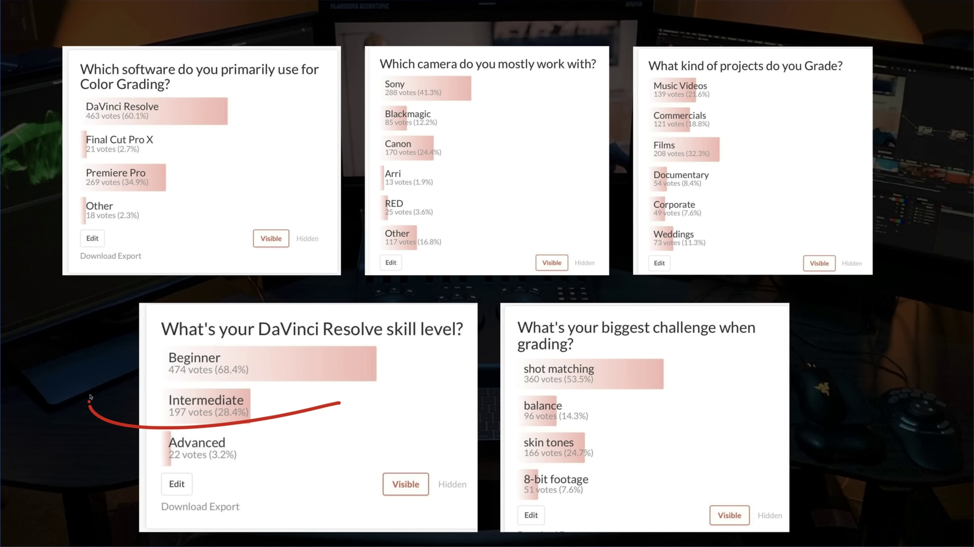
{"action": "left_click_drag", "start_coordinate": [523, 391], "coordinate": [629, 386]}
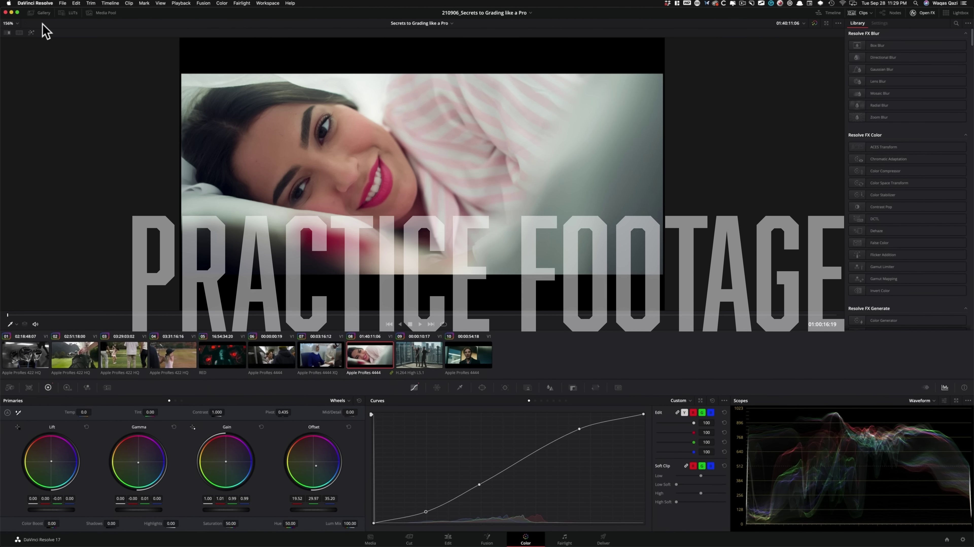
Browse the Gallery of saved stills and then the saved LUTs.
{"action": "left_click", "coordinate": [42, 13]}
{"action": "left_click", "coordinate": [70, 12]}
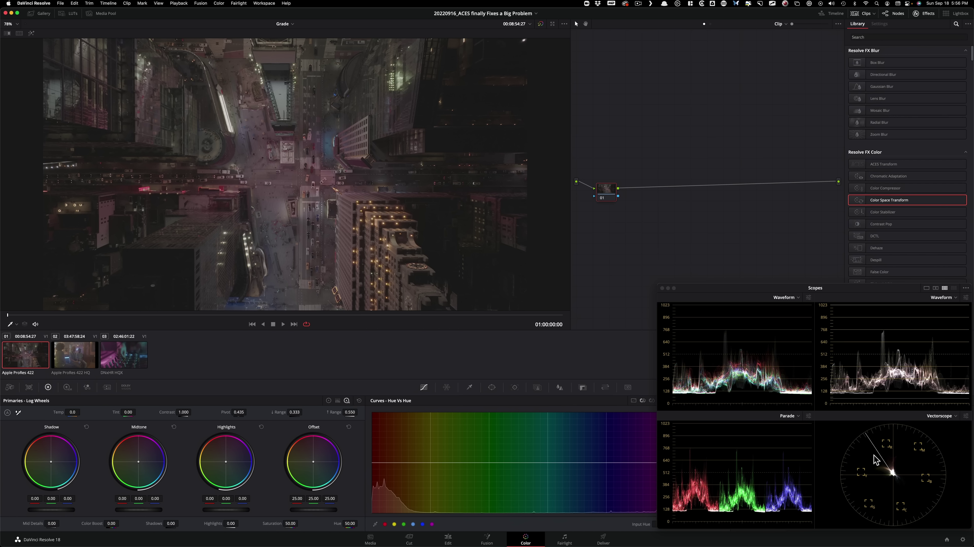
Open Project Settings from the gear icon at the bottom right.
{"action": "left_click", "coordinate": [963, 540]}
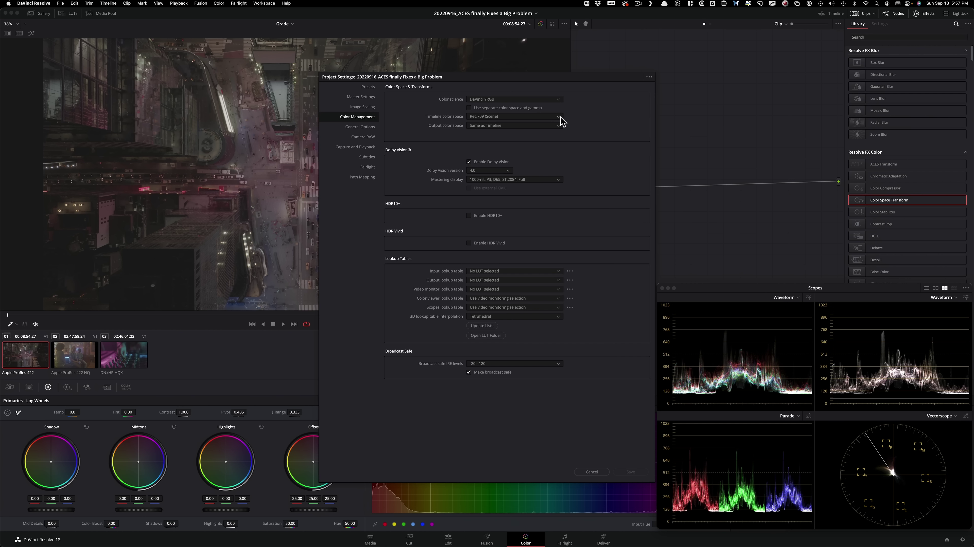
Set color science to ACEScct, keep No Input Transform, output Rec.709, and save.
{"action": "left_click", "coordinate": [532, 100]}
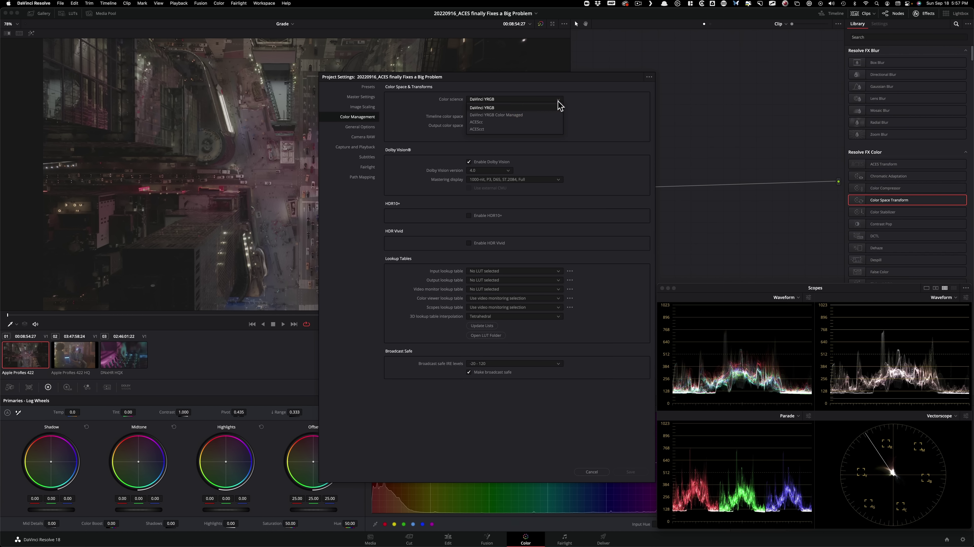
{"action": "left_click", "coordinate": [498, 129]}
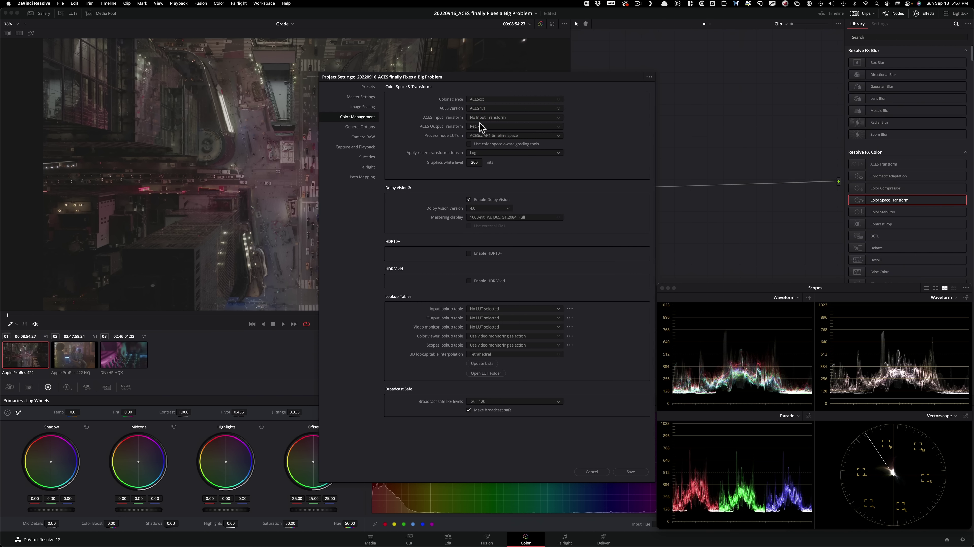
{"action": "left_click", "coordinate": [492, 117]}
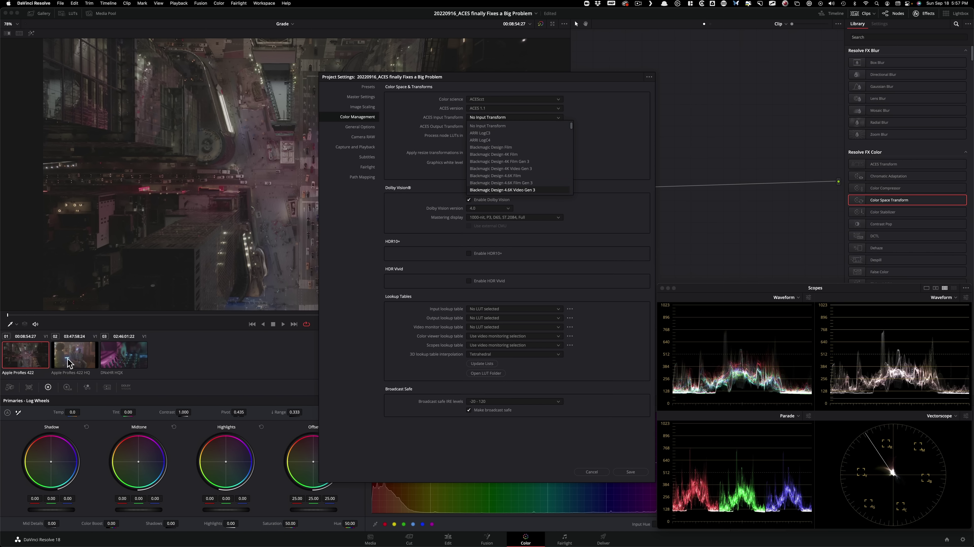
{"action": "left_click", "coordinate": [597, 108]}
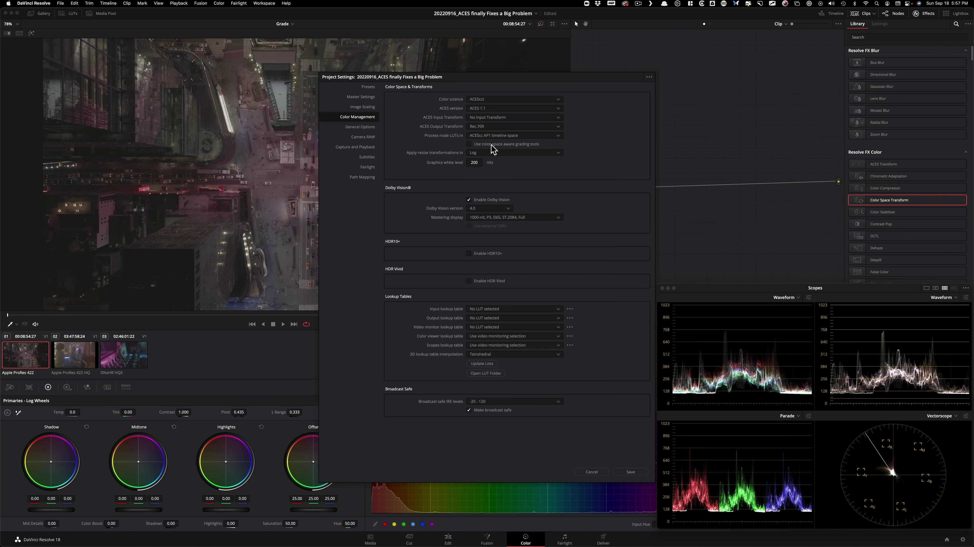
{"action": "left_click", "coordinate": [523, 145]}
{"action": "left_click", "coordinate": [632, 473]}
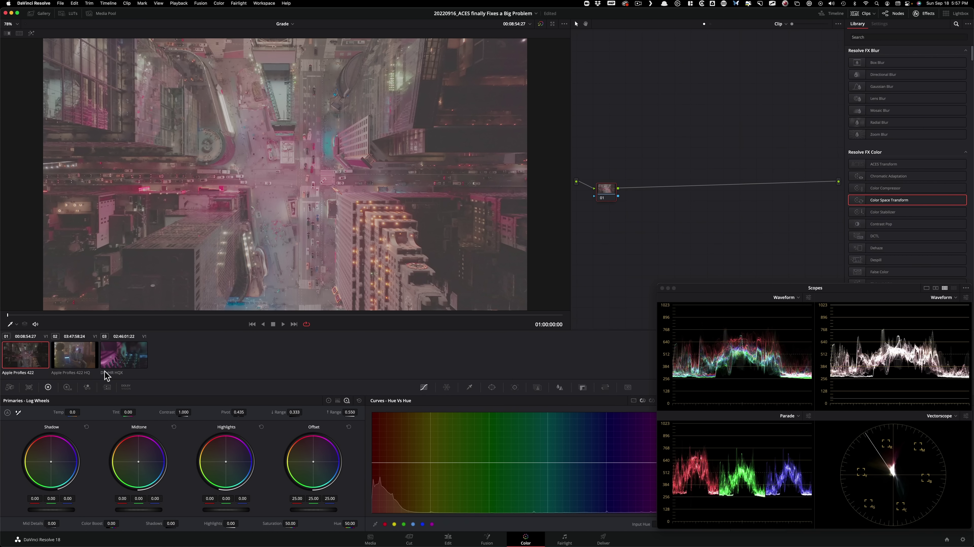
Compare the bar scene and DJ mixer clips, moving the scopes window slightly lower.
{"action": "left_click", "coordinate": [85, 358]}
{"action": "left_click", "coordinate": [120, 360]}
{"action": "left_click", "coordinate": [83, 356]}
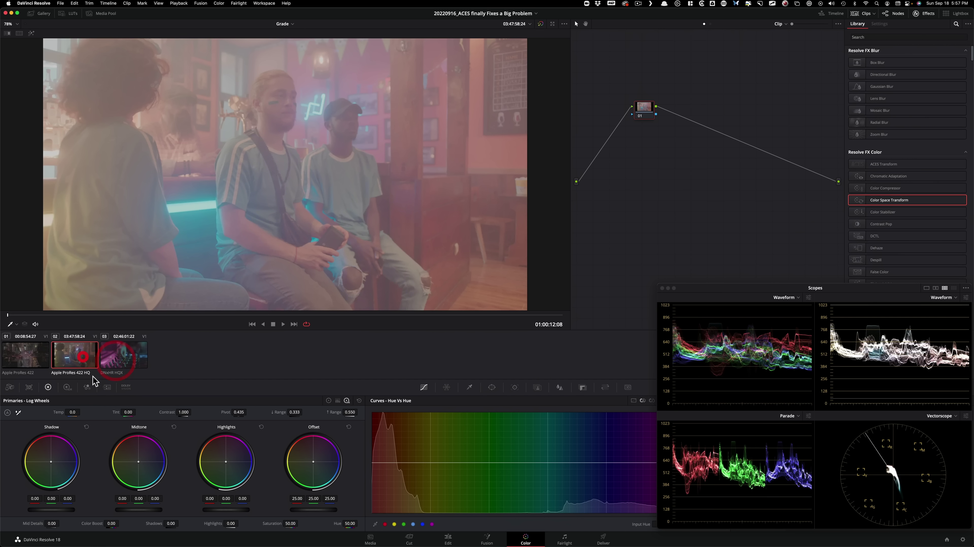
{"action": "left_click", "coordinate": [123, 361]}
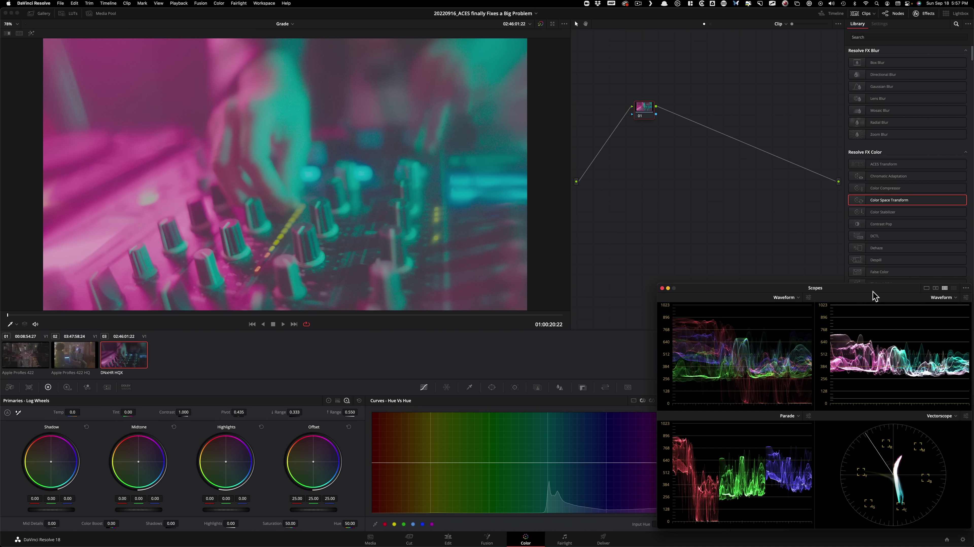
{"action": "left_click_drag", "start_coordinate": [875, 297], "coordinate": [877, 310]}
{"action": "left_click", "coordinate": [69, 361]}
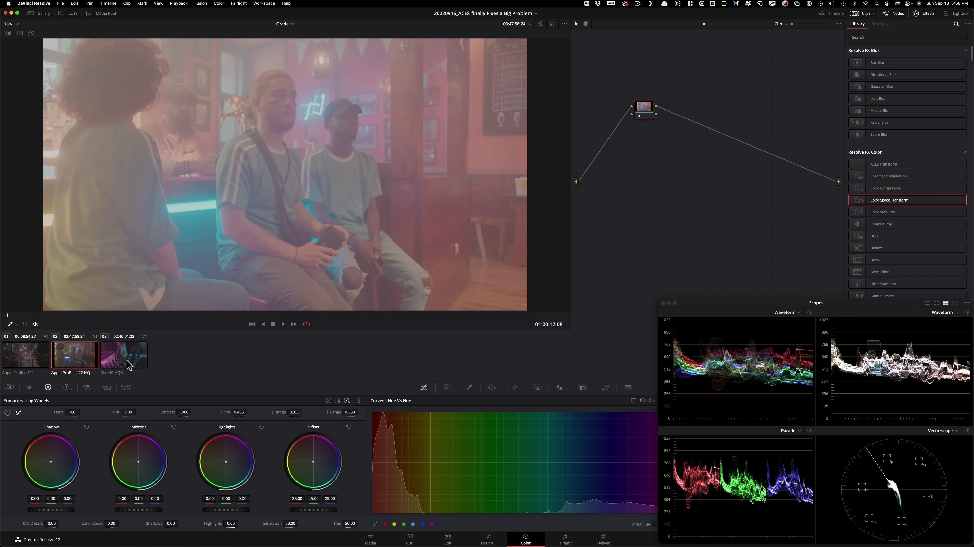
Apply the ARRI LogC input transform to both the bar scene and DJ mixer clips.
{"action": "left_click", "coordinate": [109, 360]}
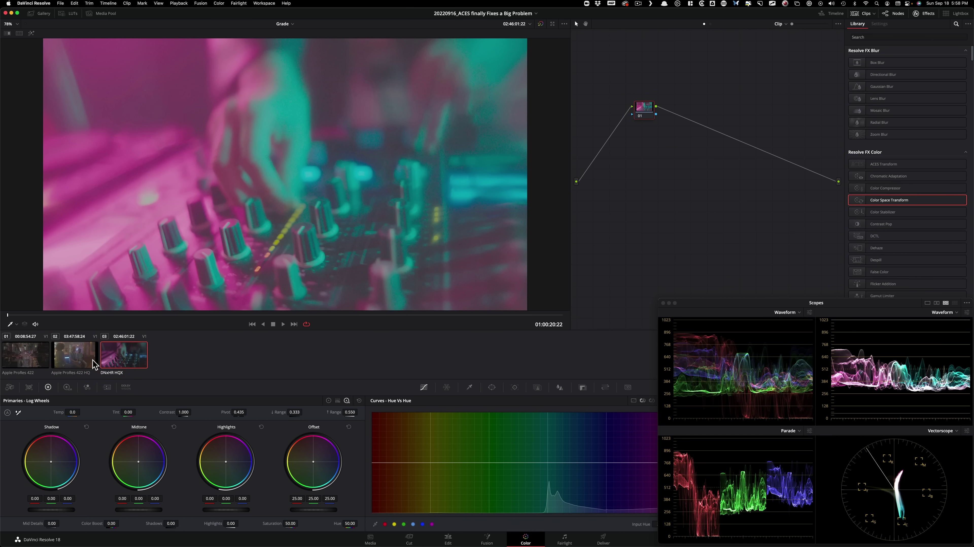
{"action": "left_click", "coordinate": [73, 359], "text": "shift"}
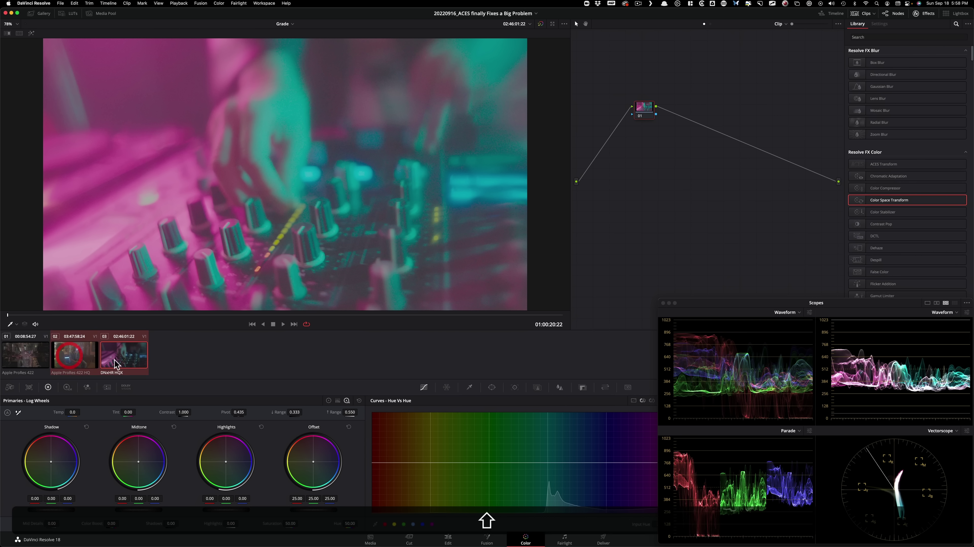
{"action": "left_click", "coordinate": [111, 356], "text": "ctrl+shift"}
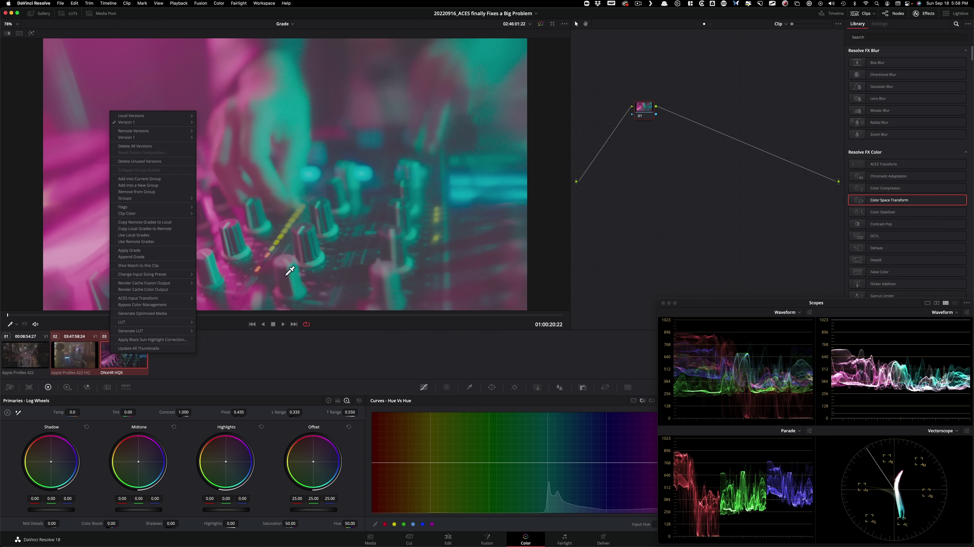
{"action": "mouse_move", "coordinate": [149, 301]}
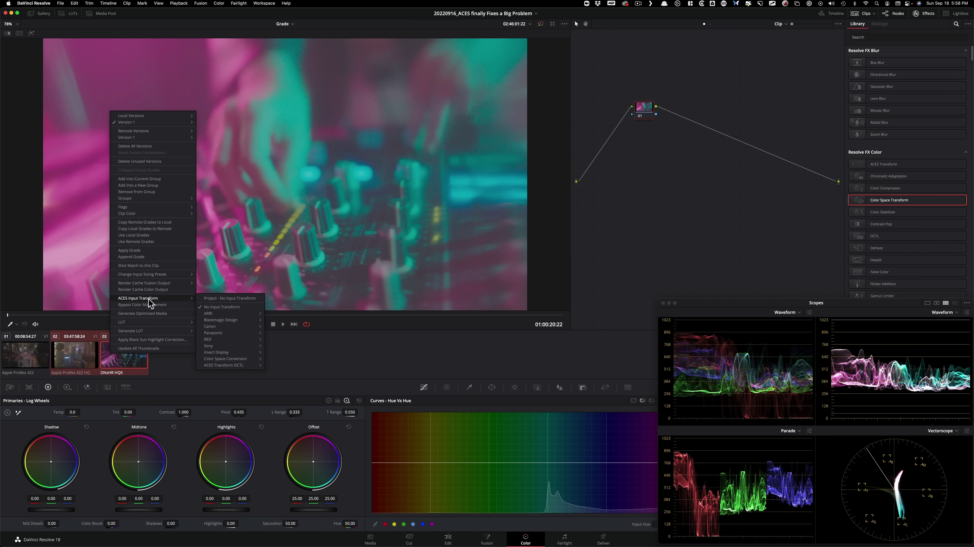
{"action": "mouse_move", "coordinate": [217, 313]}
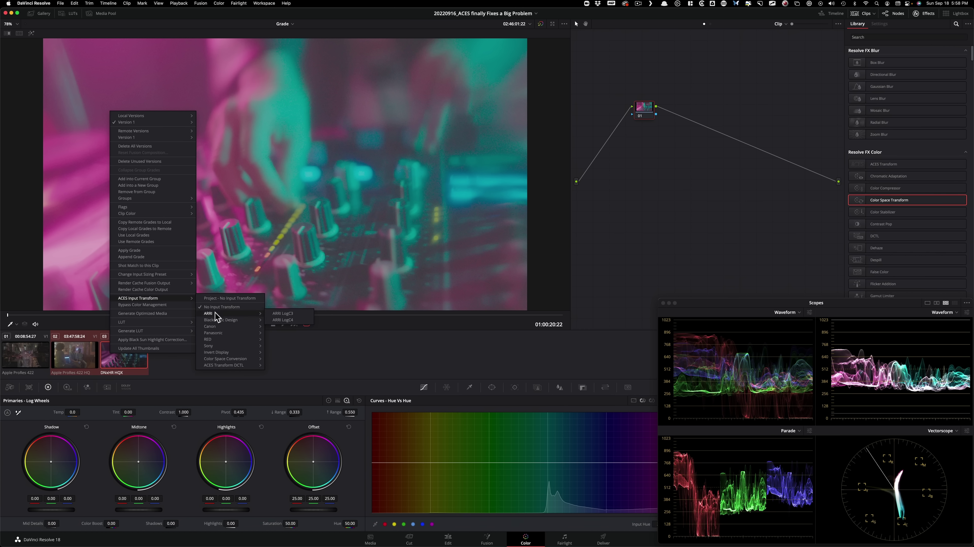
{"action": "left_click", "coordinate": [298, 314]}
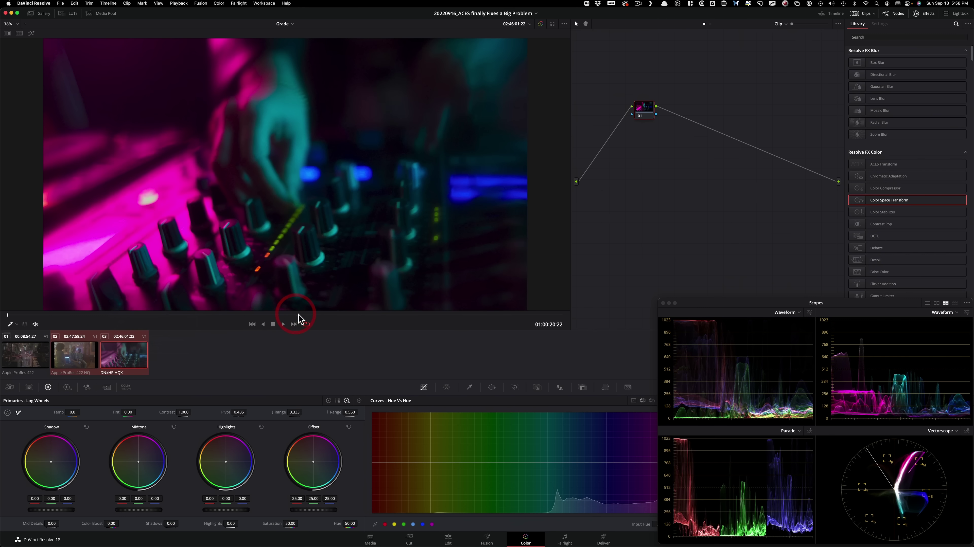
{"action": "left_click", "coordinate": [87, 357]}
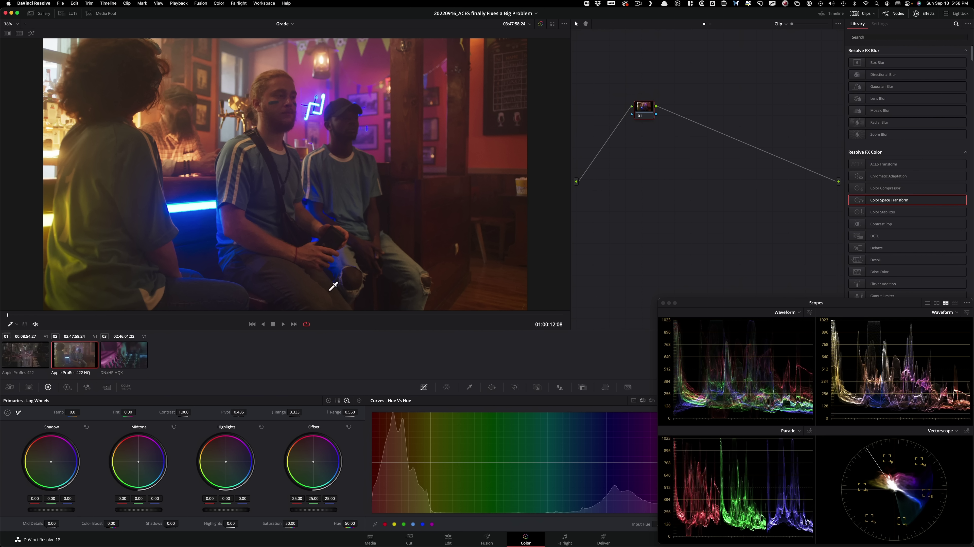
{"action": "scroll", "coordinate": [309, 305], "scroll_direction": "up", "scroll_amount": 3}
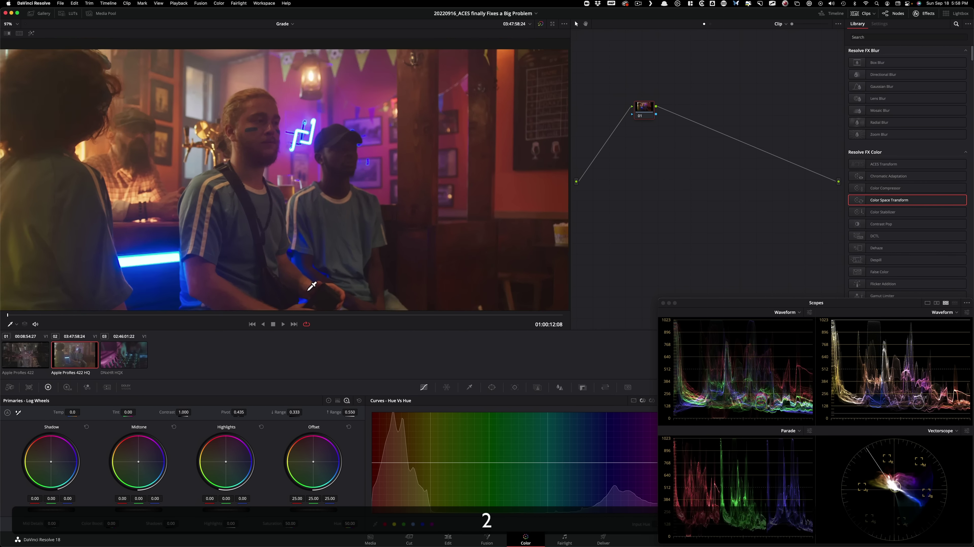
{"action": "scroll", "coordinate": [309, 306], "scroll_direction": "up", "scroll_amount": 8}
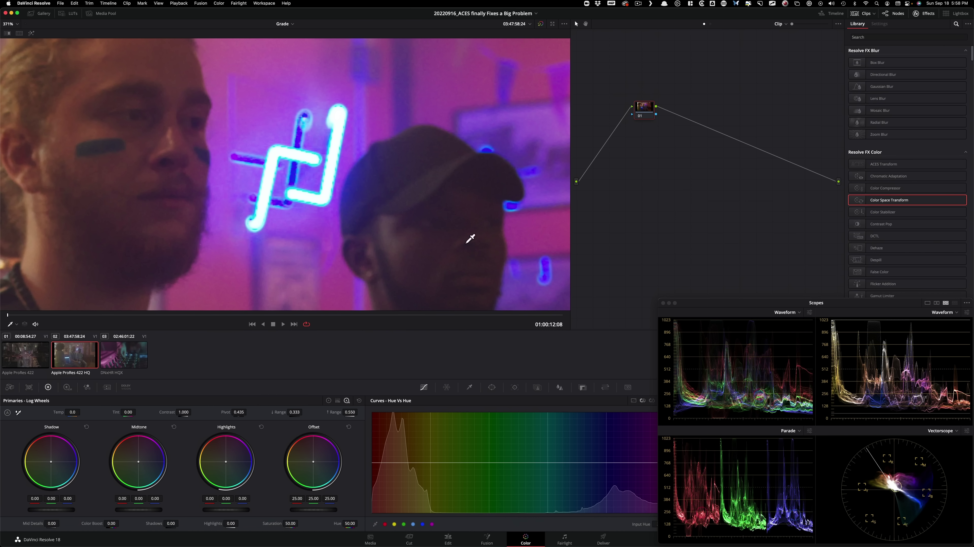
{"action": "scroll", "coordinate": [470, 239], "scroll_direction": "right", "scroll_amount": 3}
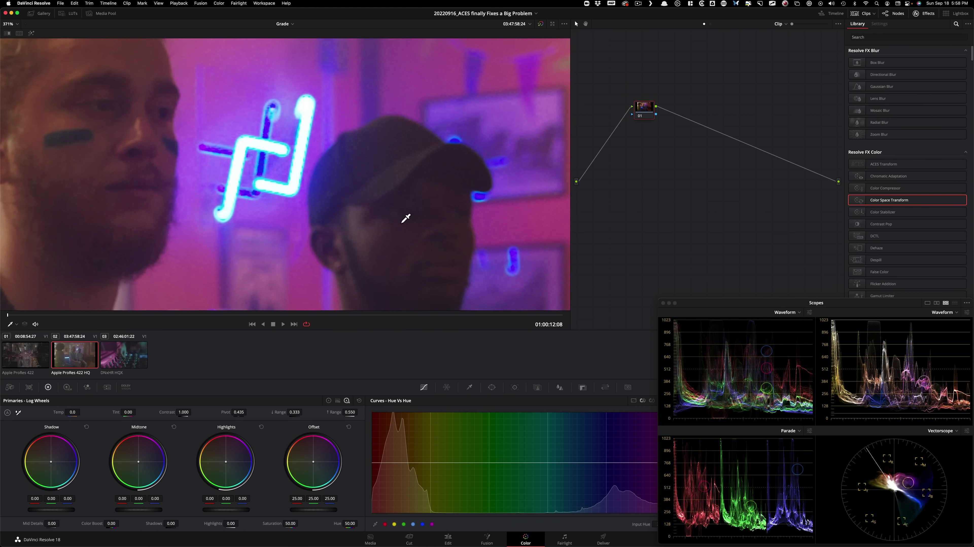
{"action": "scroll", "coordinate": [406, 218], "scroll_direction": "up", "scroll_amount": 6}
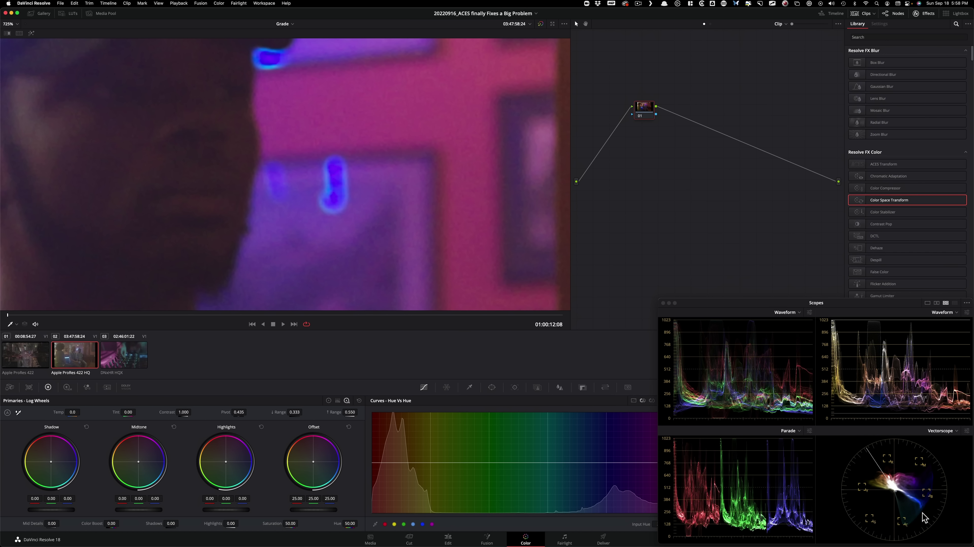
{"action": "key", "text": "shift+z"}
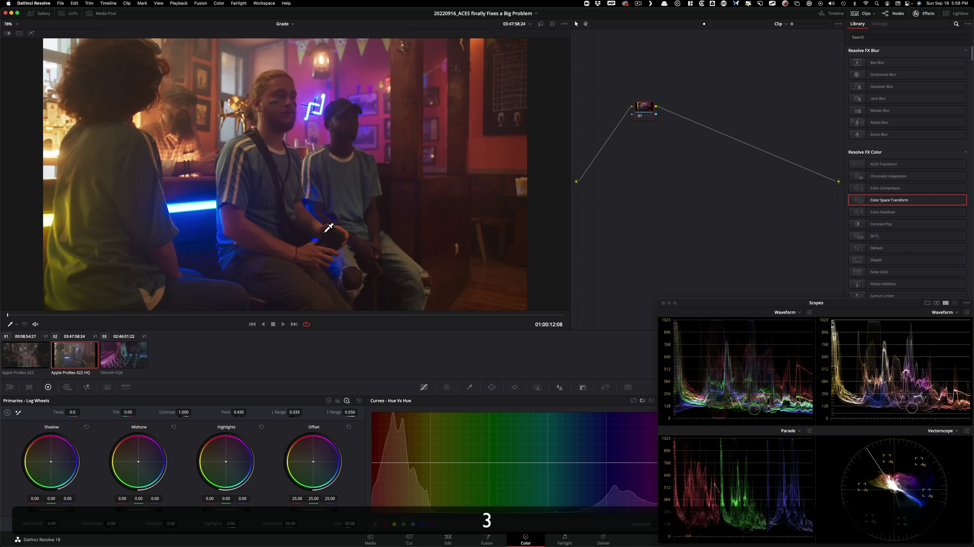
{"action": "scroll", "coordinate": [309, 225], "scroll_direction": "up", "scroll_amount": 5}
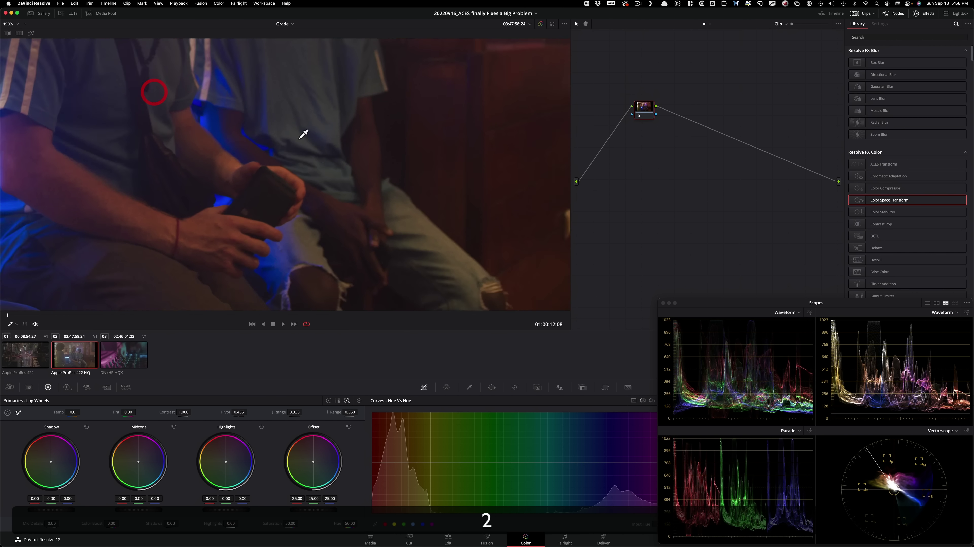
{"action": "key", "text": "shift+z"}
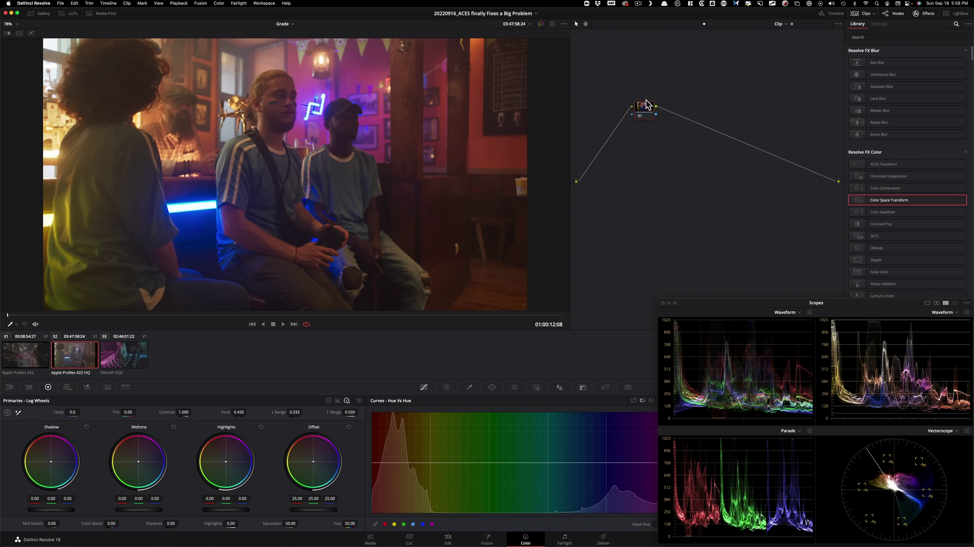
{"action": "left_click_drag", "start_coordinate": [647, 101], "coordinate": [627, 180]}
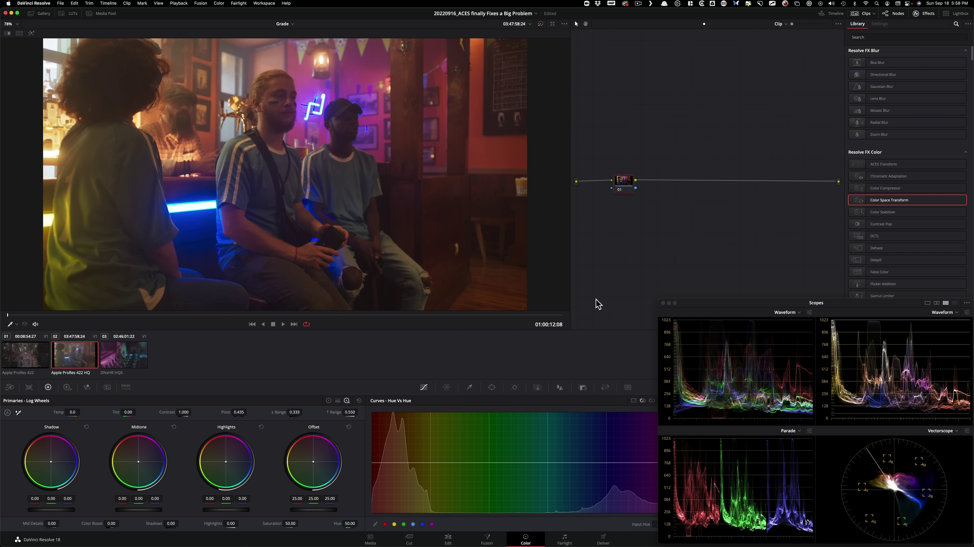
Switch the curves to Hue vs Sat and lower the blue-violet saturation.
{"action": "left_click_drag", "start_coordinate": [728, 303], "coordinate": [717, 130]}
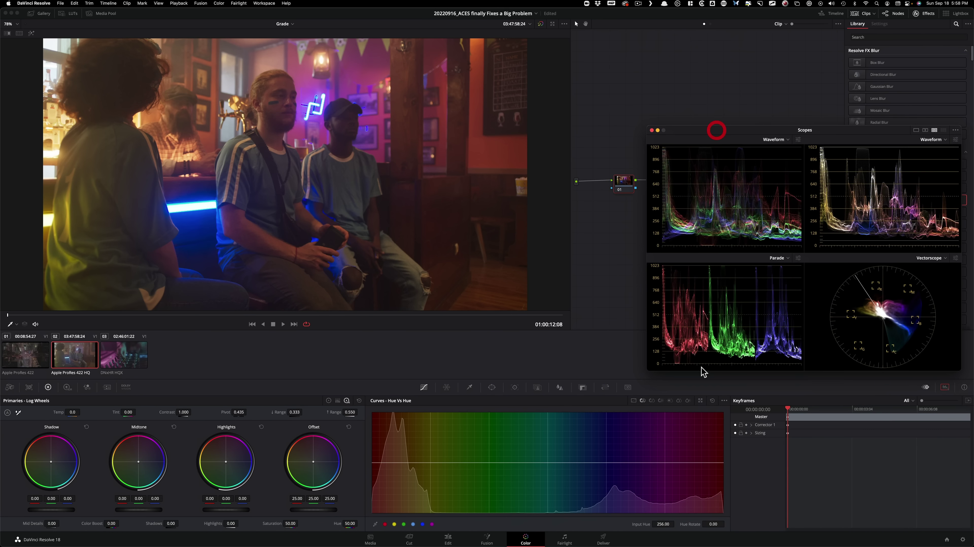
{"action": "left_click", "coordinate": [651, 401]}
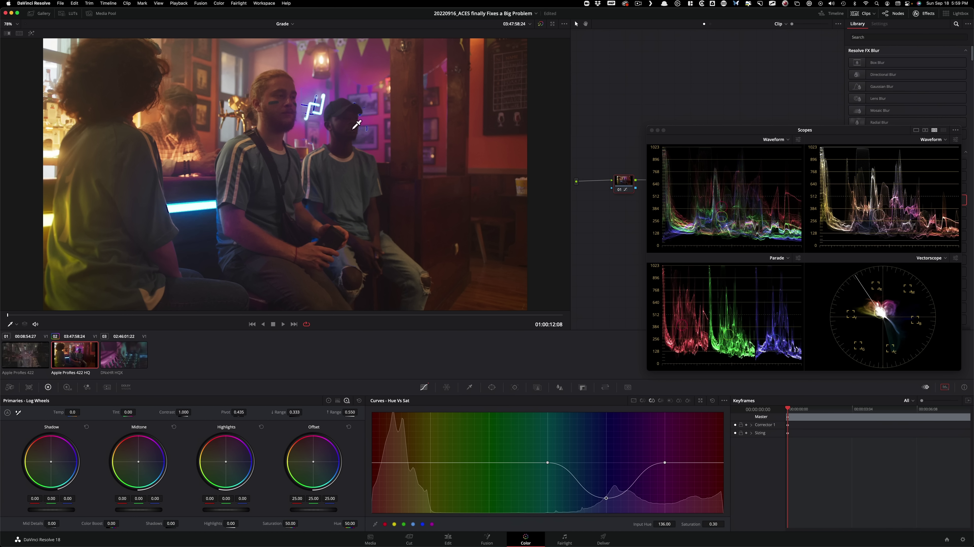
{"action": "scroll", "coordinate": [440, 282], "scroll_direction": "up", "scroll_amount": 4}
{"action": "scroll", "coordinate": [228, 164], "scroll_direction": "up", "scroll_amount": 8}
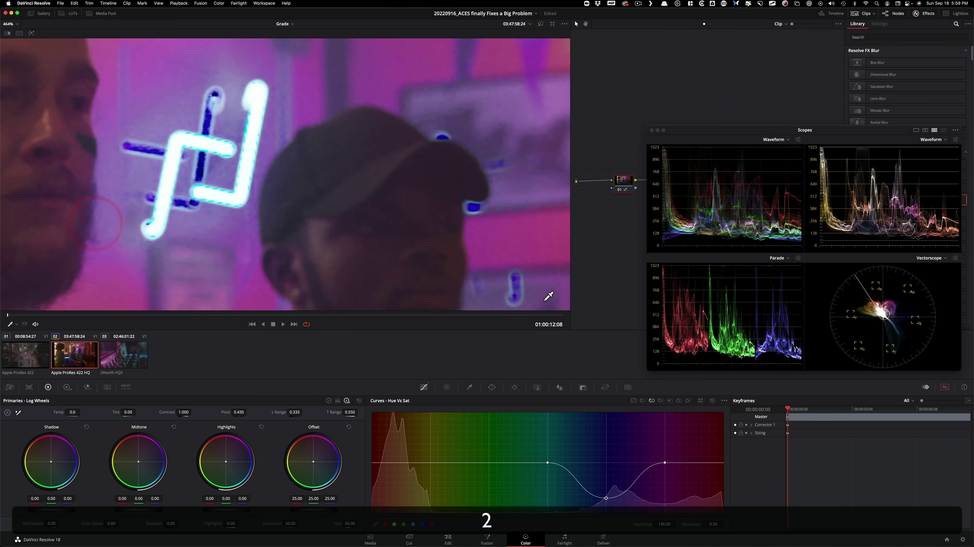
{"action": "scroll", "coordinate": [337, 124], "scroll_direction": "down", "scroll_amount": 3}
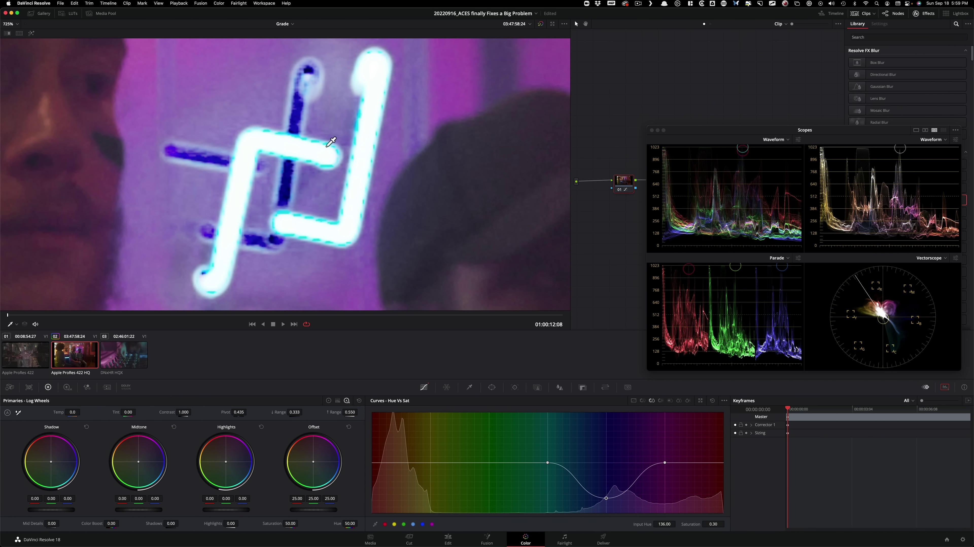
Toggle the grade off and on to compare with the original, then reset the node.
{"action": "key", "text": "super+d"}
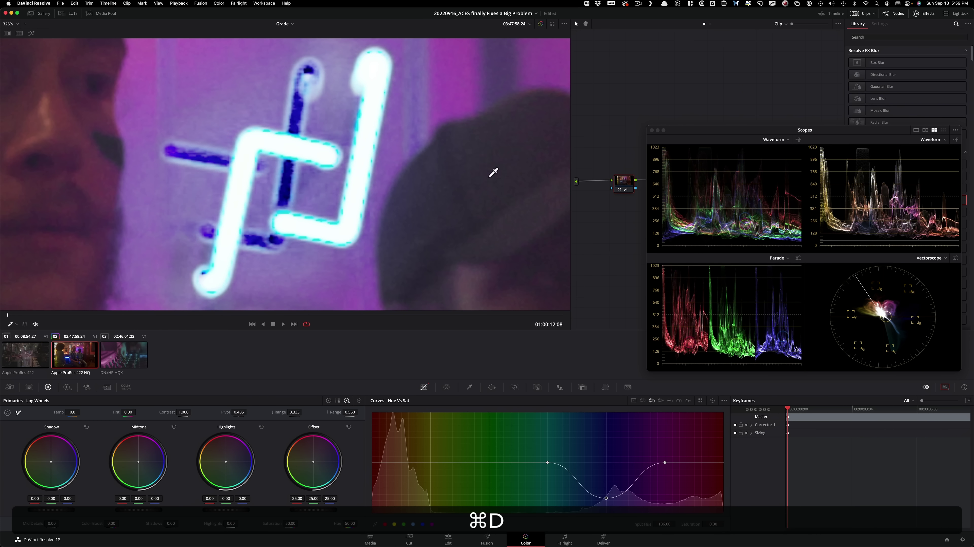
{"action": "key", "text": "super+d"}
{"action": "key", "text": "super+d"}
{"action": "key", "text": "super+3"}
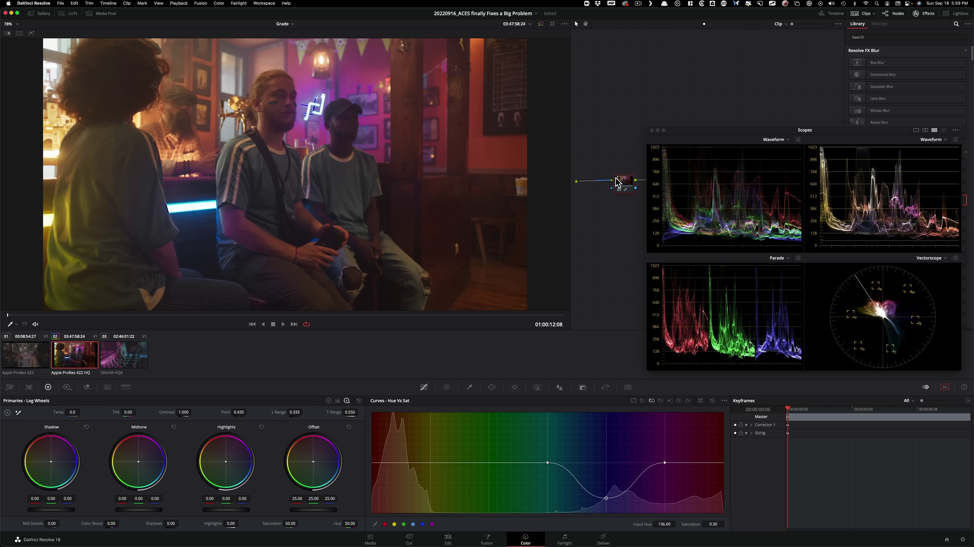
{"action": "left_click", "coordinate": [624, 187], "text": "ctrl"}
{"action": "left_click", "coordinate": [651, 188]}
In Project Settings, set the color science back to plain DaVinci YRGB.
{"action": "left_click_drag", "start_coordinate": [624, 184], "coordinate": [623, 191]}
{"action": "left_click", "coordinate": [964, 540]}
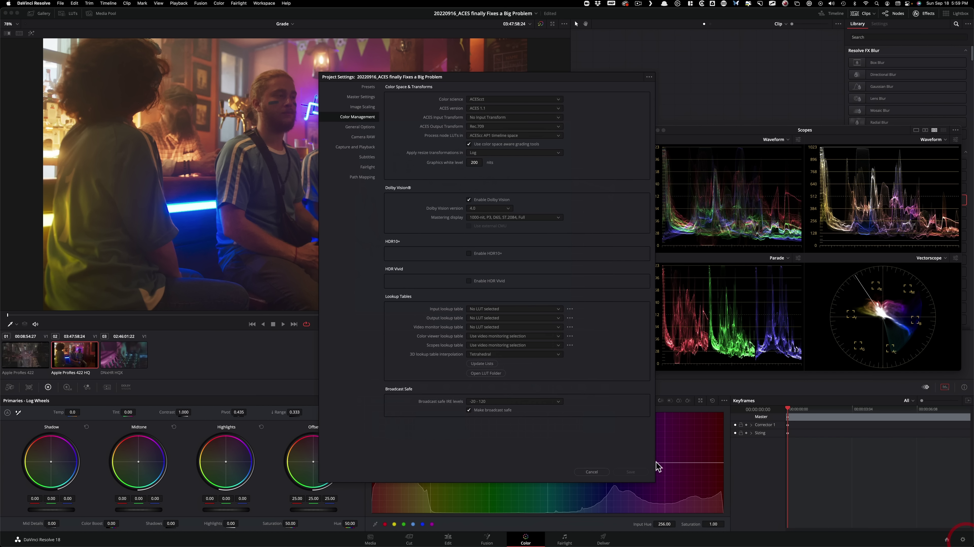
{"action": "left_click", "coordinate": [521, 99]}
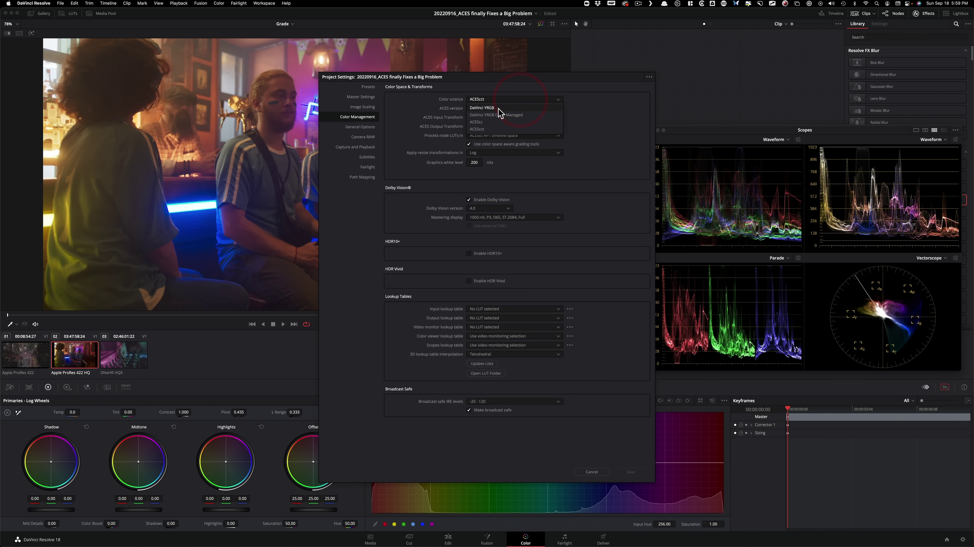
{"action": "left_click", "coordinate": [500, 107]}
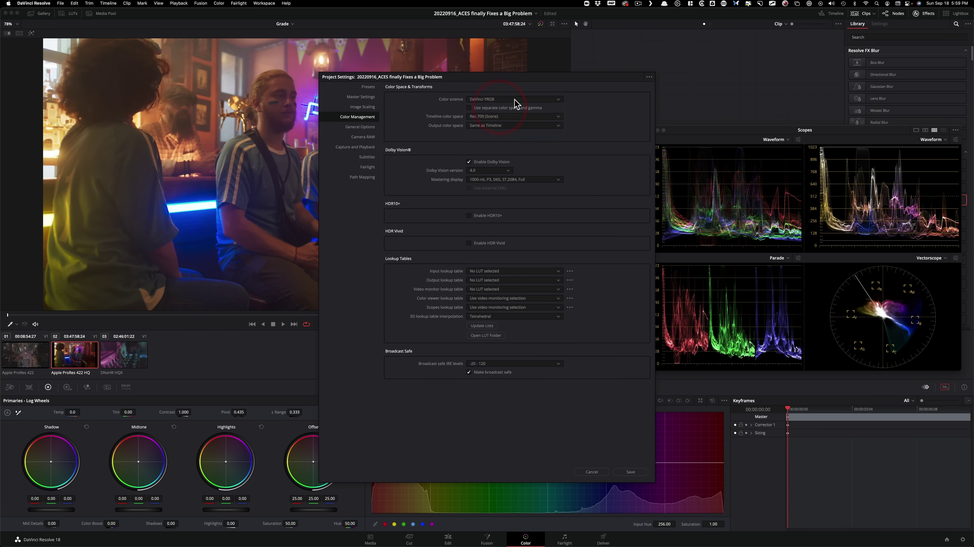
{"action": "left_click", "coordinate": [515, 99]}
{"action": "left_click", "coordinate": [516, 115]}
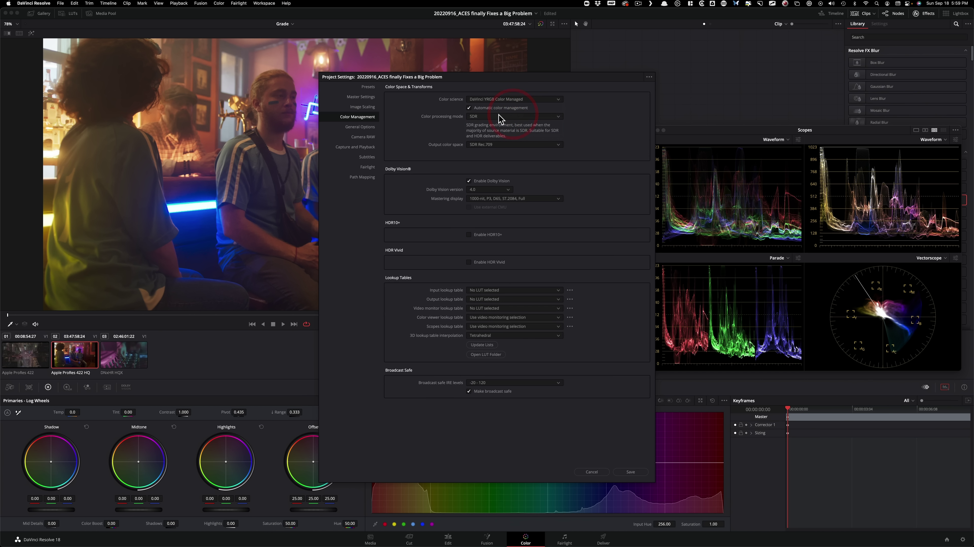
{"action": "left_click", "coordinate": [506, 116]}
{"action": "left_click", "coordinate": [505, 115]}
{"action": "left_click", "coordinate": [508, 100]}
{"action": "left_click", "coordinate": [494, 107]}
Set the timeline color space to Rec.709 Gamma 2.4 and save the settings.
{"action": "left_click", "coordinate": [498, 117]}
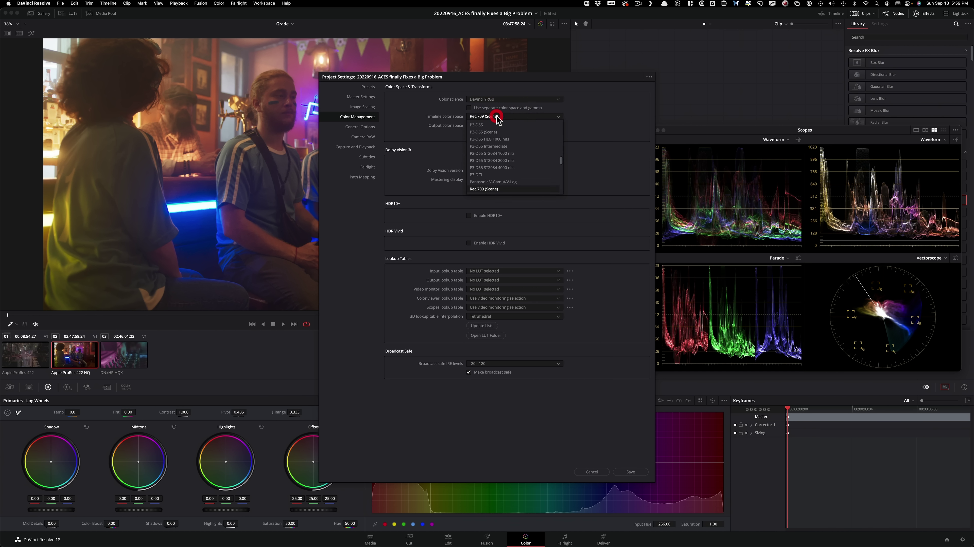
{"action": "scroll", "coordinate": [512, 169], "scroll_direction": "down", "scroll_amount": 2}
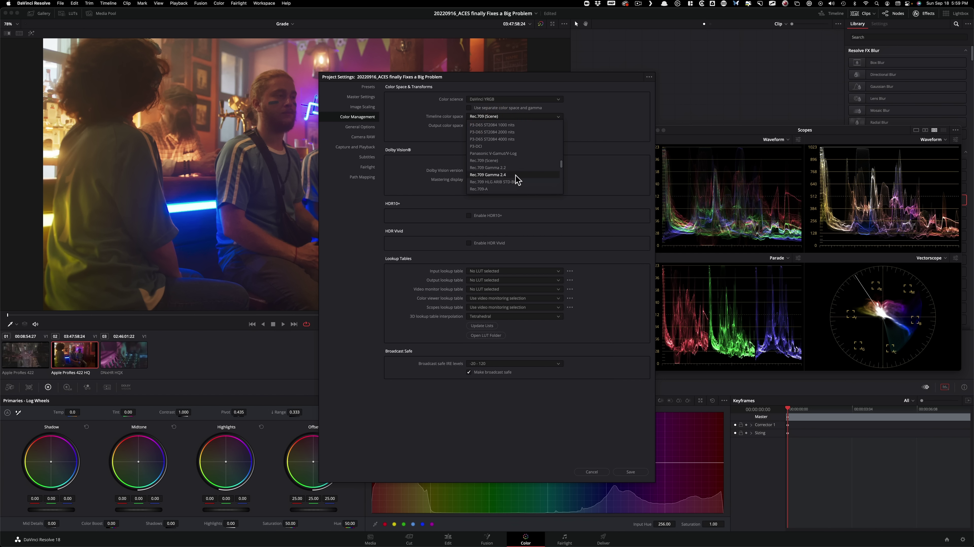
{"action": "left_click", "coordinate": [499, 175]}
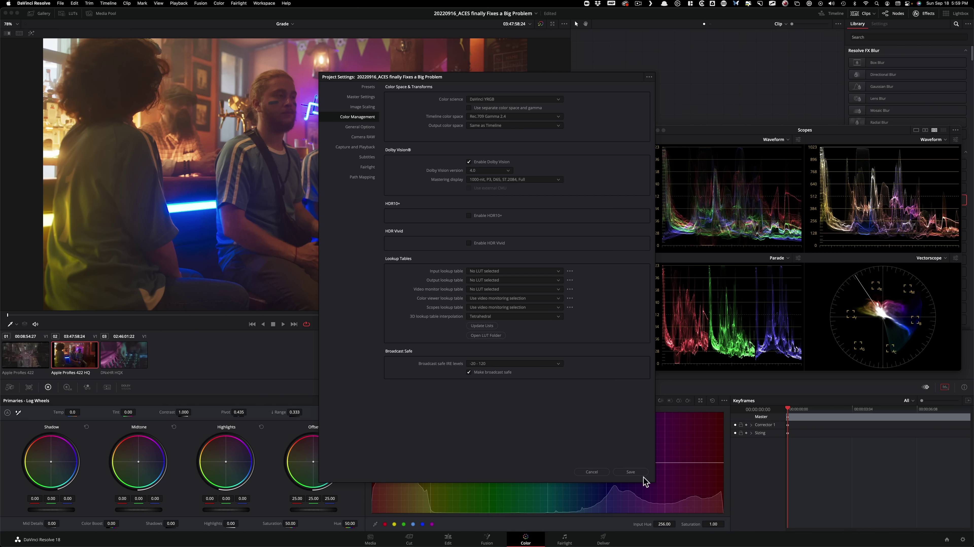
{"action": "left_click", "coordinate": [630, 472]}
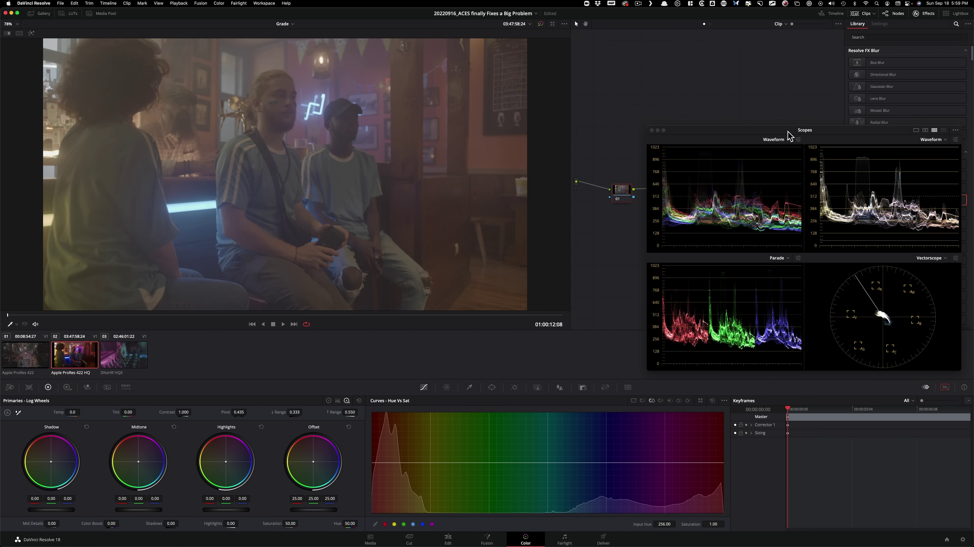
Add a Color Space Transform to node 01 with ARRI Wide Gamut 3 input and ARRI LogC3 gamma.
{"action": "left_click_drag", "start_coordinate": [733, 130], "coordinate": [745, 306]}
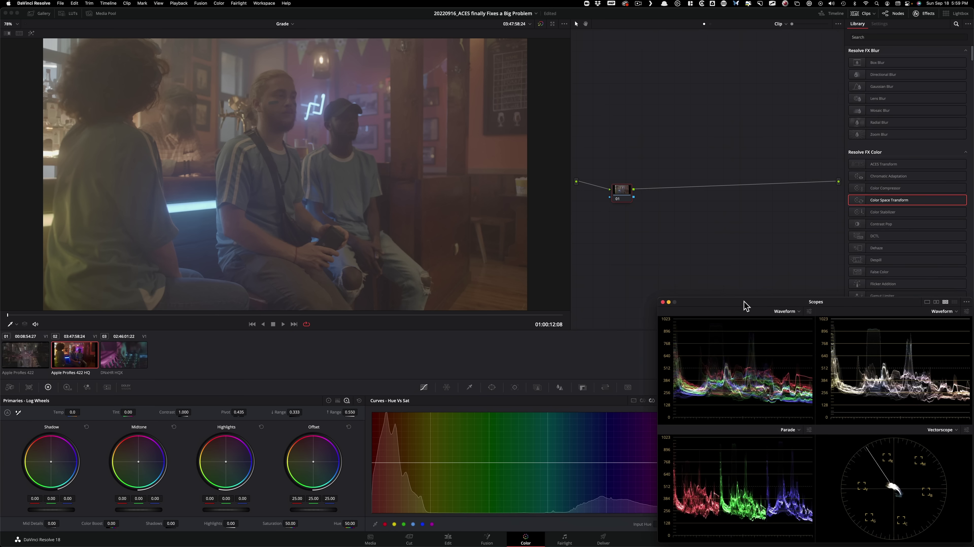
{"action": "left_click_drag", "start_coordinate": [878, 201], "coordinate": [621, 190]}
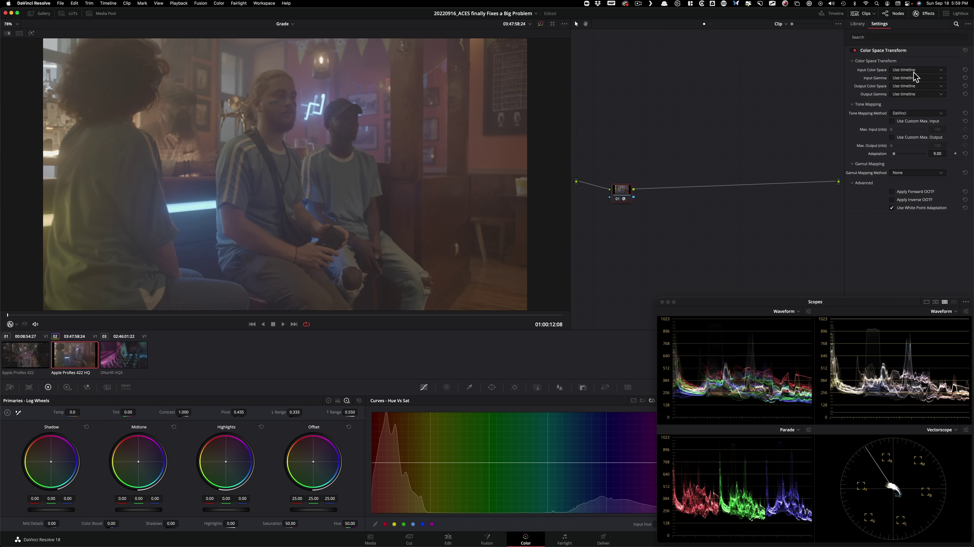
{"action": "left_click", "coordinate": [925, 70]}
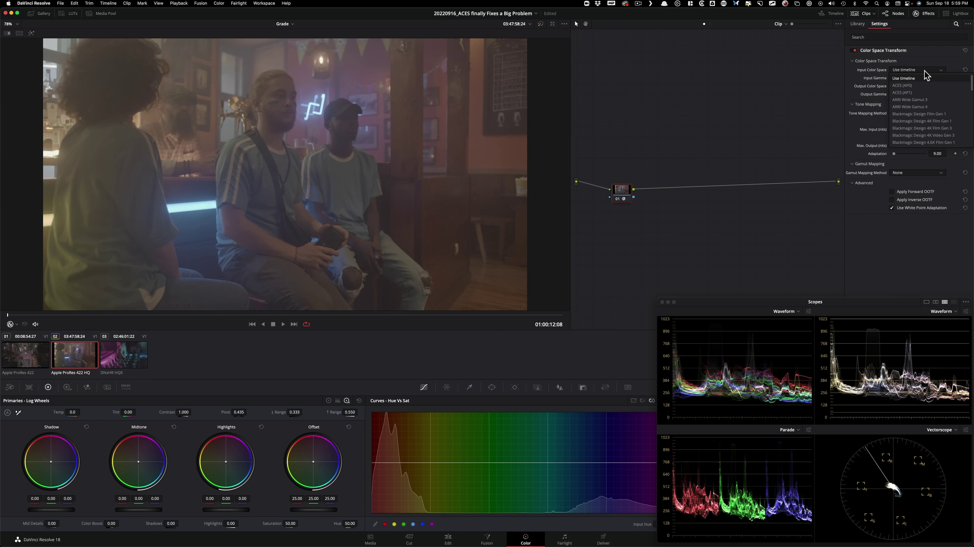
{"action": "left_click", "coordinate": [918, 100]}
{"action": "left_click", "coordinate": [946, 78]}
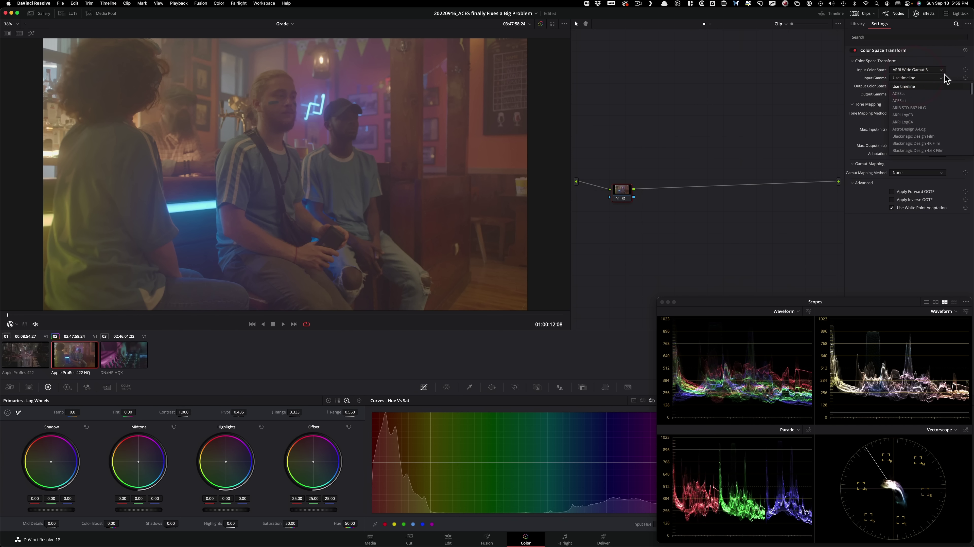
{"action": "left_click", "coordinate": [926, 115]}
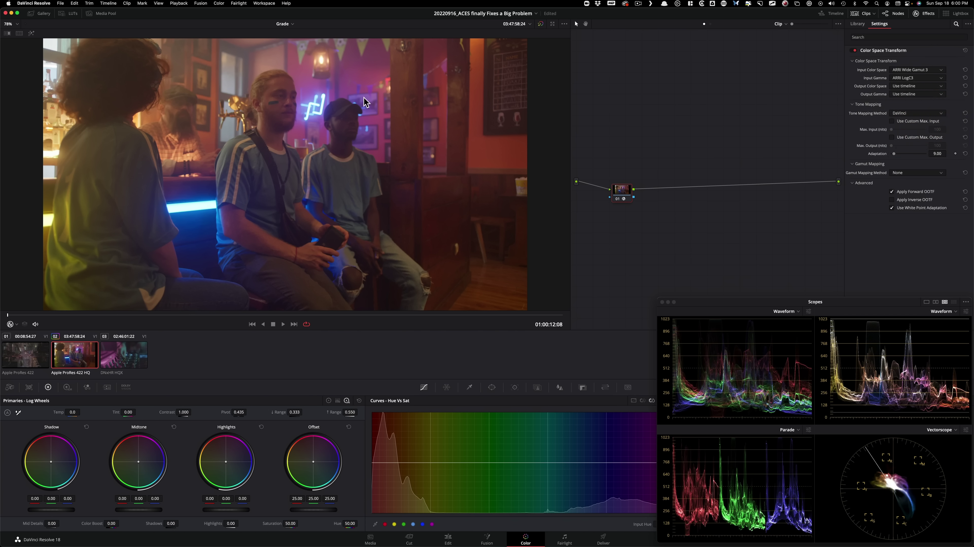
Zoom and pan the viewer to inspect the restored bar scene, then fit the frame.
{"action": "scroll", "coordinate": [363, 102], "scroll_direction": "up", "scroll_amount": 10}
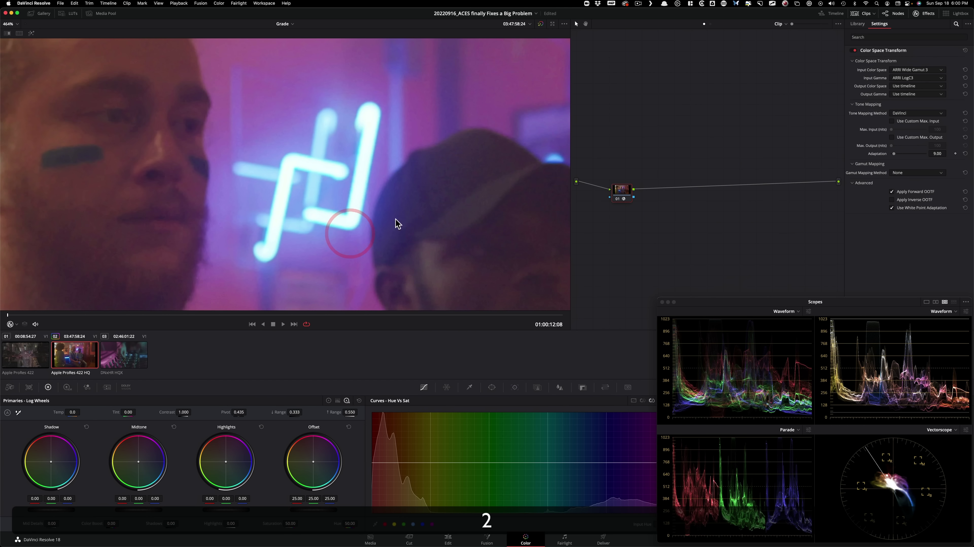
{"action": "scroll", "coordinate": [328, 98], "scroll_direction": "up", "scroll_amount": 2}
{"action": "scroll", "coordinate": [223, 229], "scroll_direction": "right", "scroll_amount": 3}
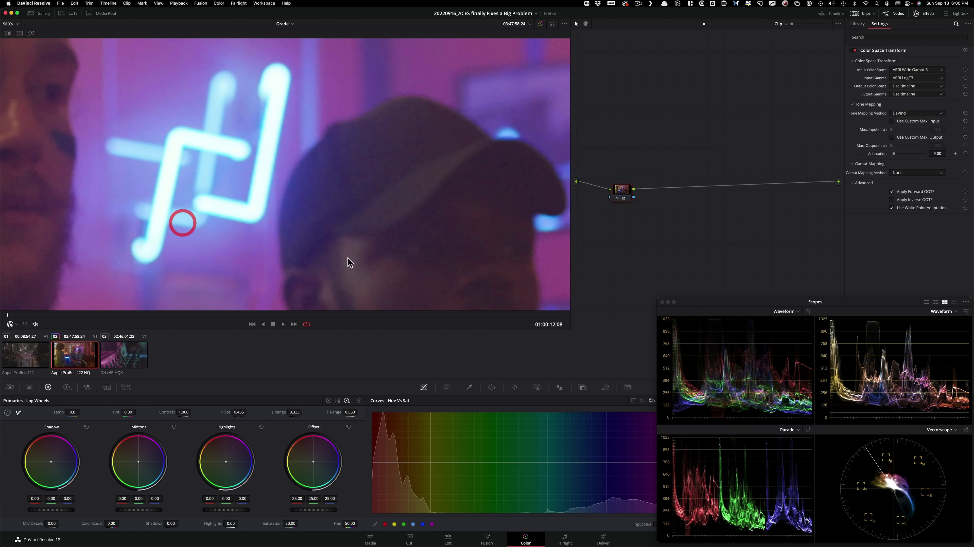
{"action": "scroll", "coordinate": [348, 253], "scroll_direction": "down", "scroll_amount": 10}
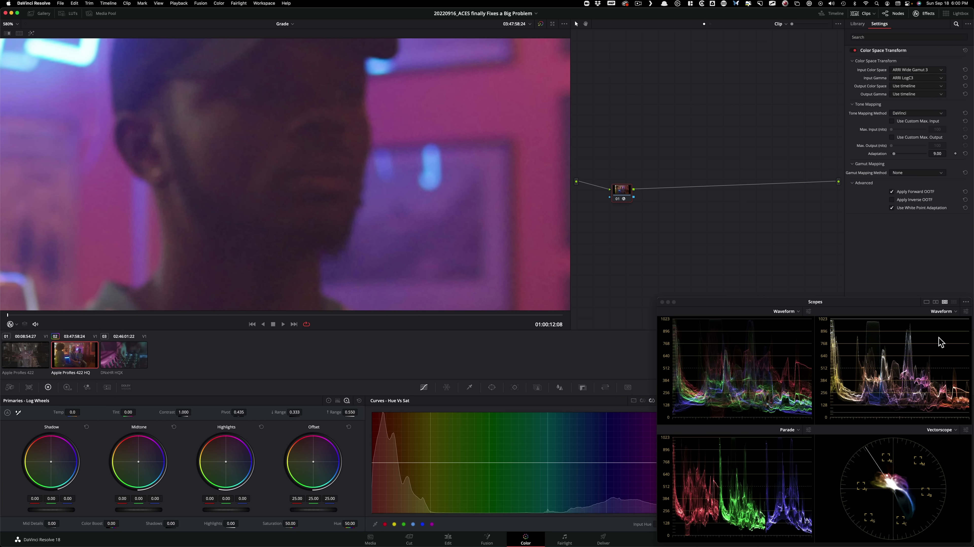
{"action": "scroll", "coordinate": [386, 211], "scroll_direction": "down", "scroll_amount": 10}
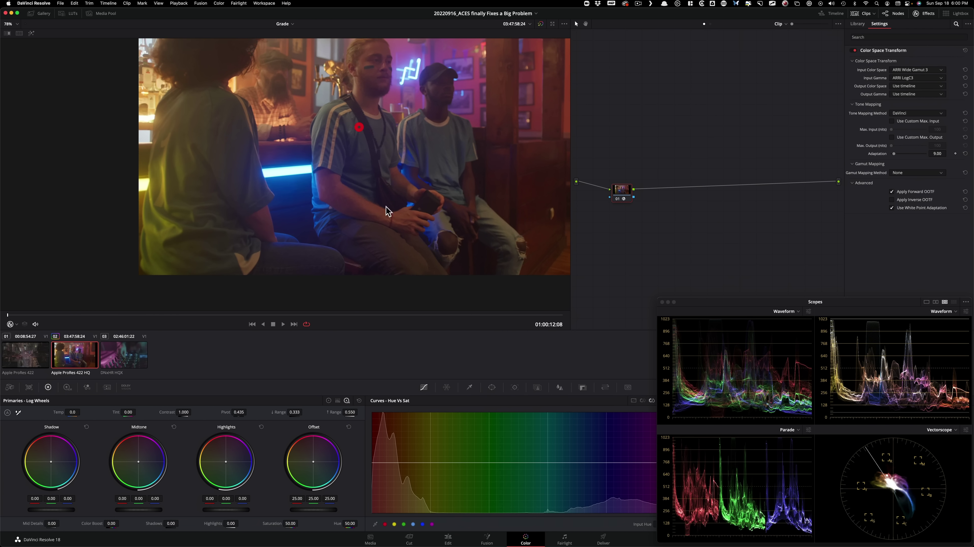
{"action": "scroll", "coordinate": [386, 211], "scroll_direction": "up", "scroll_amount": 10}
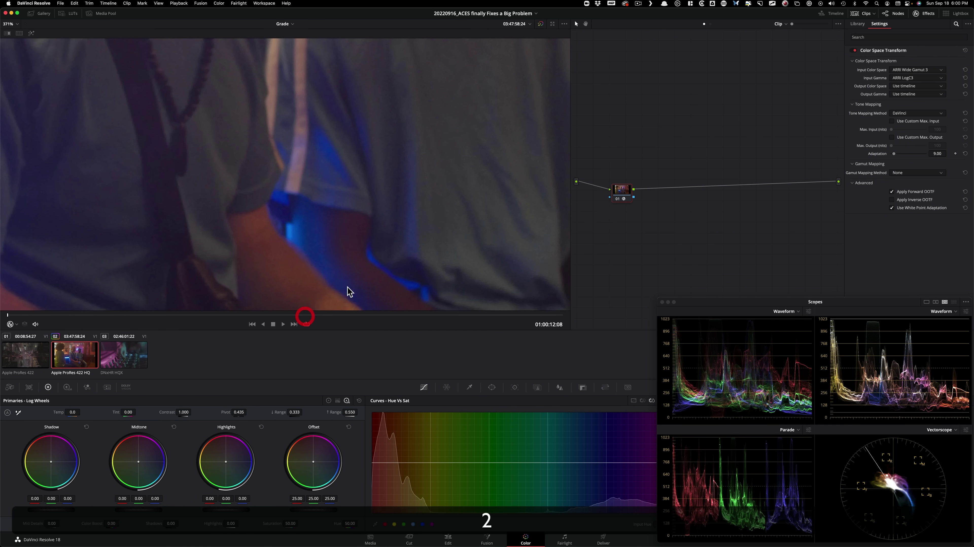
{"action": "key", "text": "shift+z"}
Remove the Color Space Transform plugin from node 01.
{"action": "left_click", "coordinate": [624, 191], "text": "ctrl"}
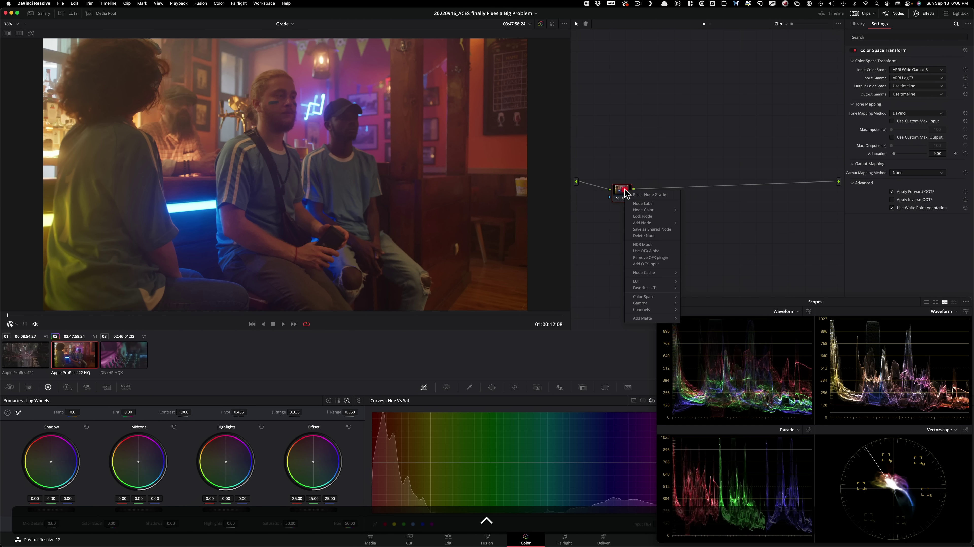
{"action": "left_click", "coordinate": [654, 195]}
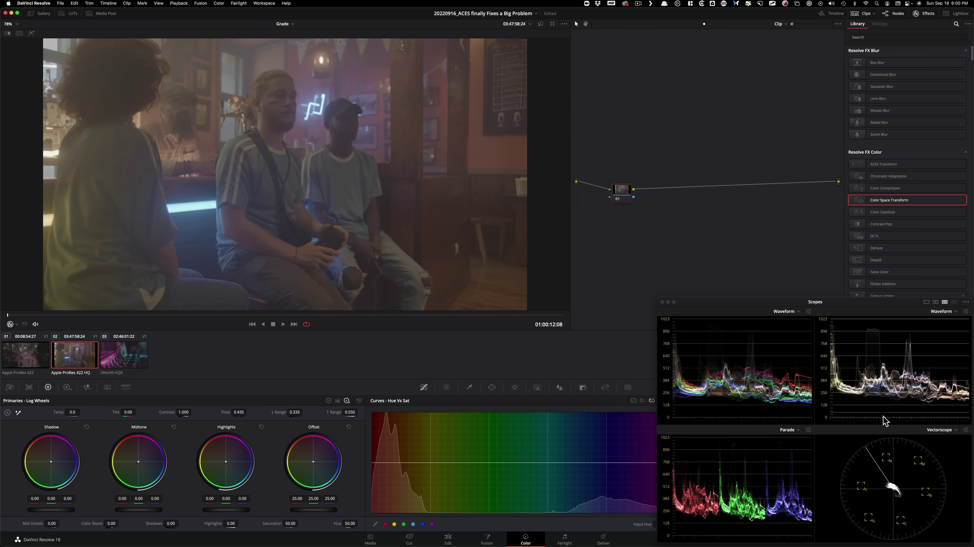
{"action": "mouse_move", "coordinate": [883, 299]}
{"action": "left_mouse_down"}
{"action": "mouse_move", "coordinate": [873, 282]}
{"action": "mouse_move", "coordinate": [877, 294]}
{"action": "left_mouse_up"}
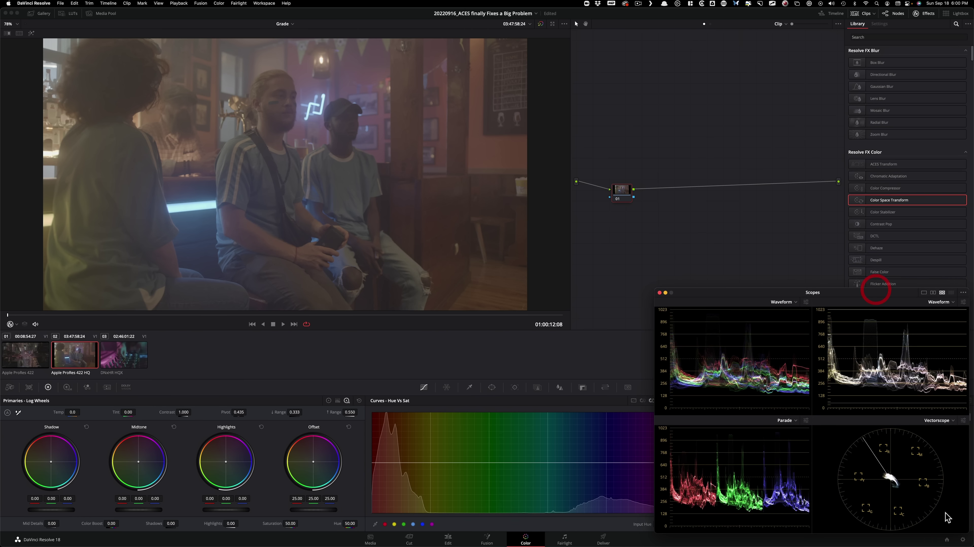
Switch the project color science back to ACEScct and save the settings.
{"action": "left_click", "coordinate": [962, 541]}
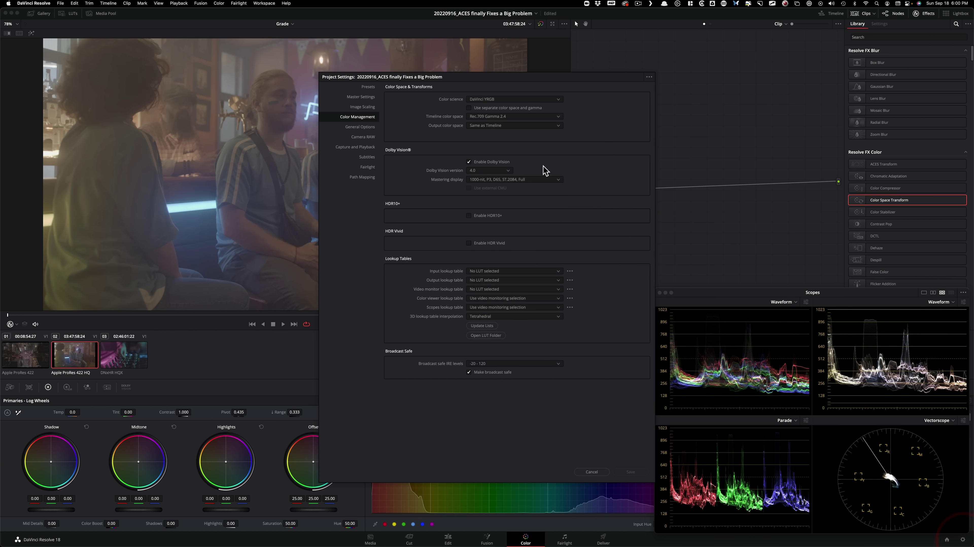
{"action": "left_click_drag", "start_coordinate": [514, 82], "coordinate": [476, 71]}
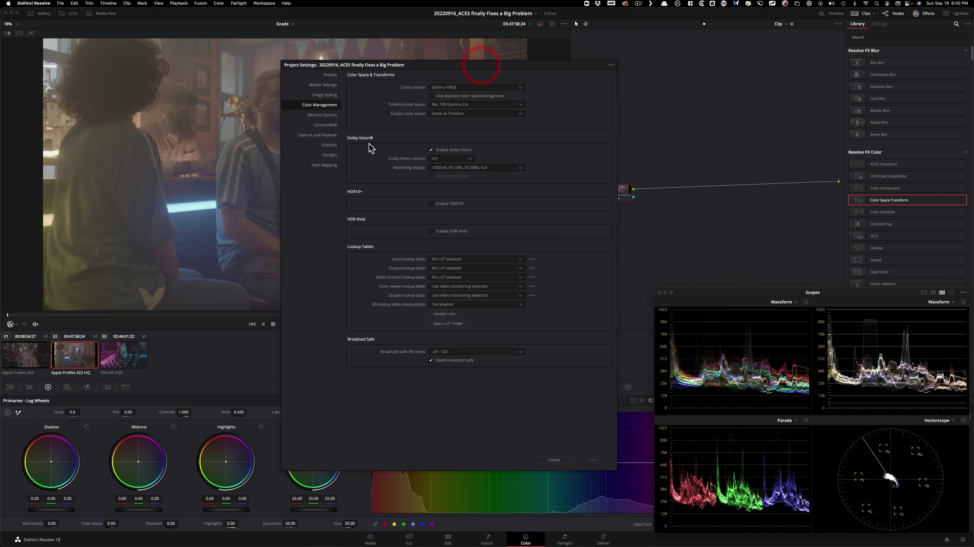
{"action": "left_click", "coordinate": [460, 88]}
{"action": "left_click", "coordinate": [444, 115]}
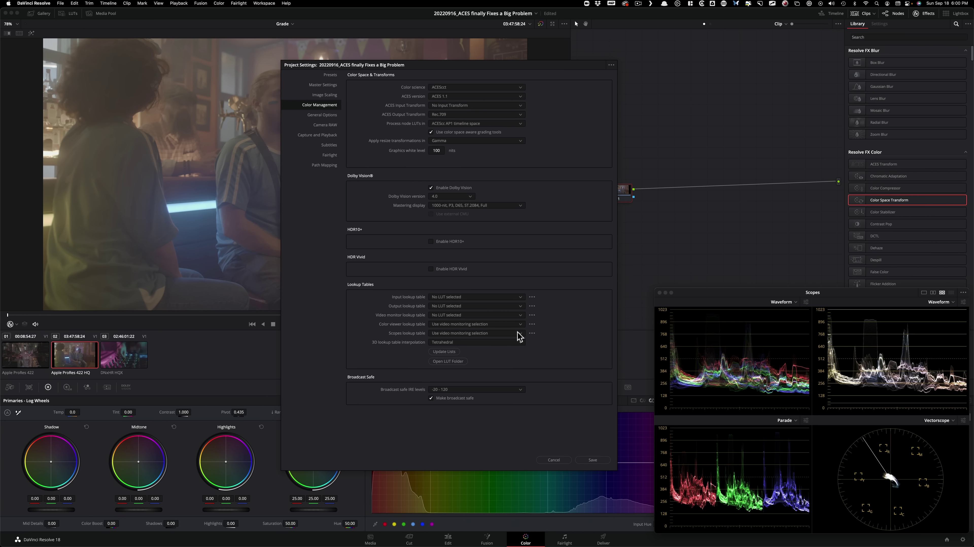
{"action": "left_click", "coordinate": [593, 460]}
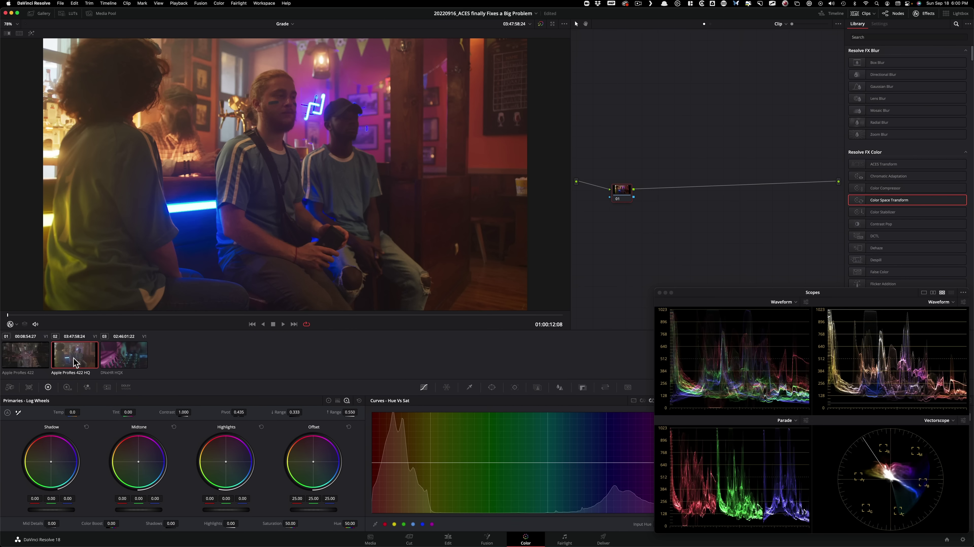
Select the DJ mixer clip and zoom into the viewer.
{"action": "scroll", "coordinate": [450, 263], "scroll_direction": "up", "scroll_amount": 5}
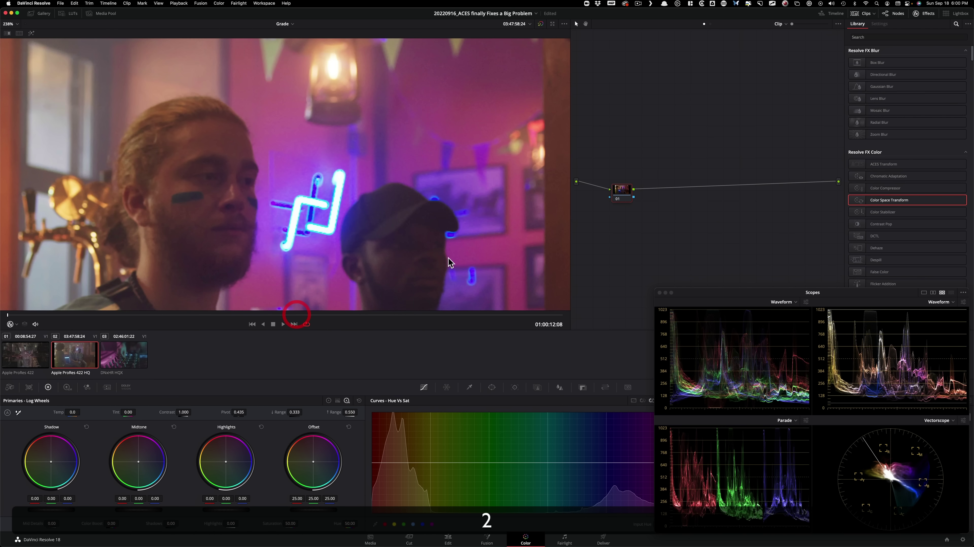
{"action": "scroll", "coordinate": [450, 263], "scroll_direction": "up", "scroll_amount": 5}
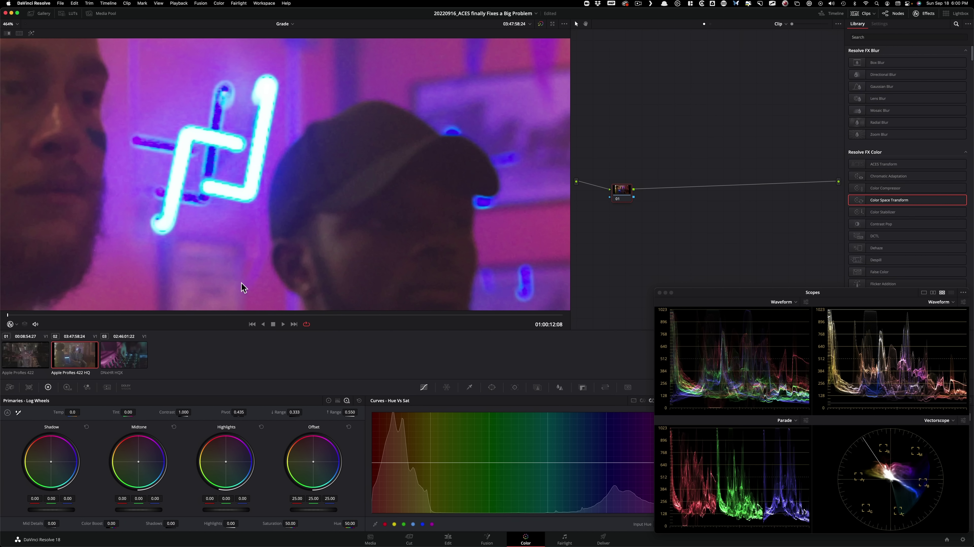
{"action": "left_click", "coordinate": [110, 358]}
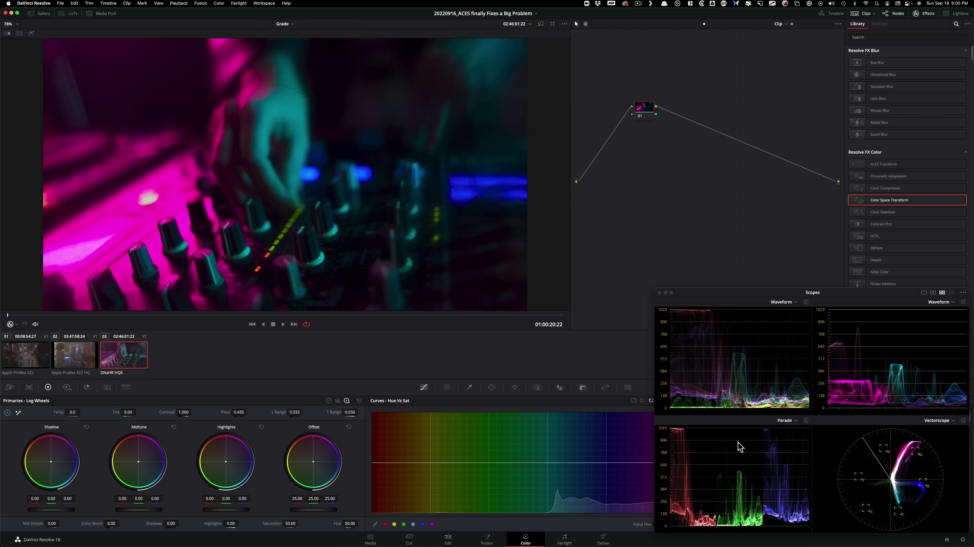
{"action": "scroll", "coordinate": [446, 265], "scroll_direction": "up", "scroll_amount": 2}
{"action": "scroll", "coordinate": [391, 238], "scroll_direction": "up", "scroll_amount": 3}
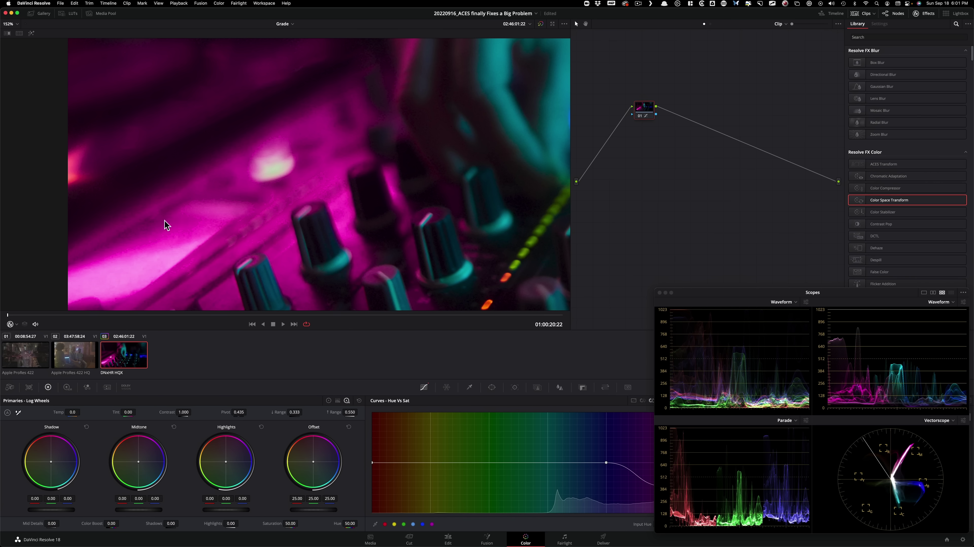
{"action": "key", "text": "super+d"}
{"action": "key", "text": "super+d"}
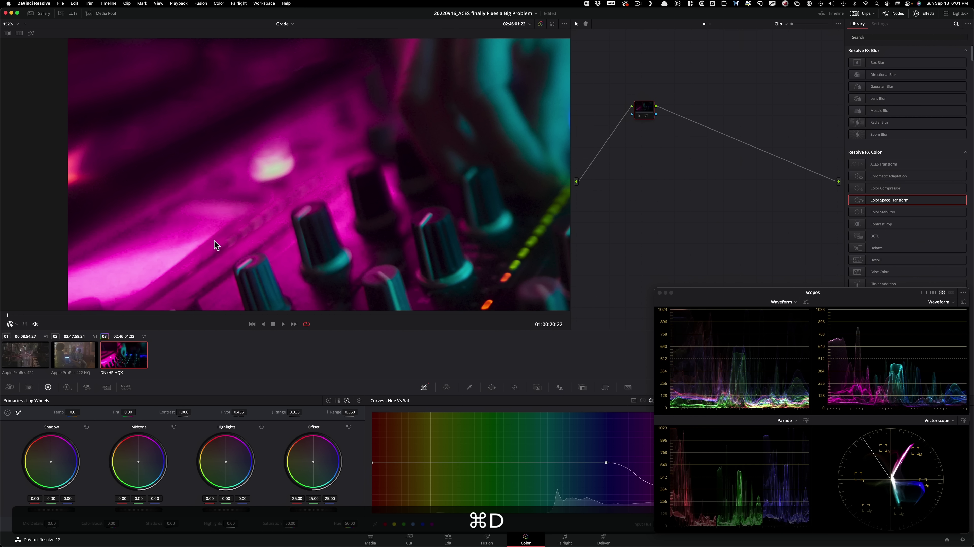
{"action": "key", "text": "super+d"}
{"action": "key", "text": "super+d"}
{"action": "key", "text": "super+d"}
{"action": "key", "text": "super+d"}
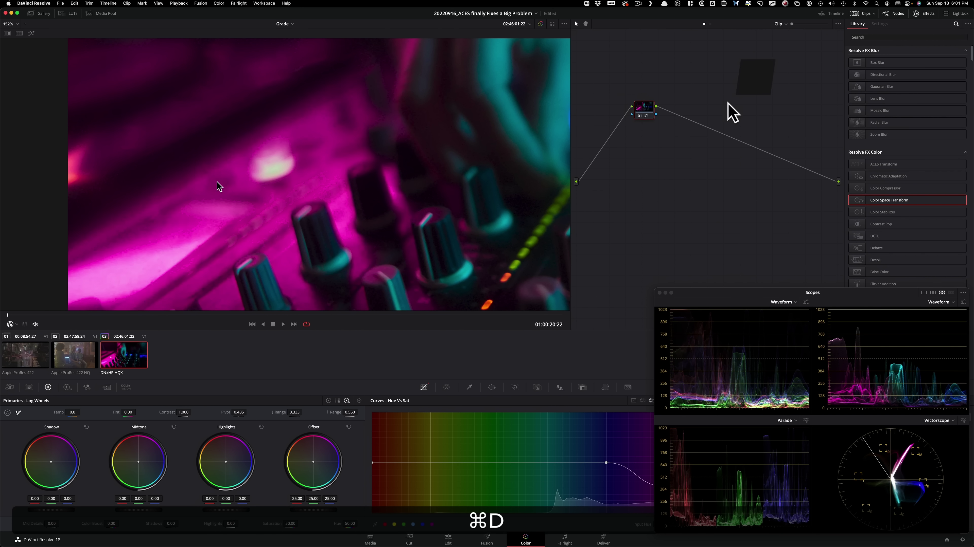
{"action": "key", "text": "super+d"}
{"action": "key", "text": "super+d"}
{"action": "key", "text": "super+d"}
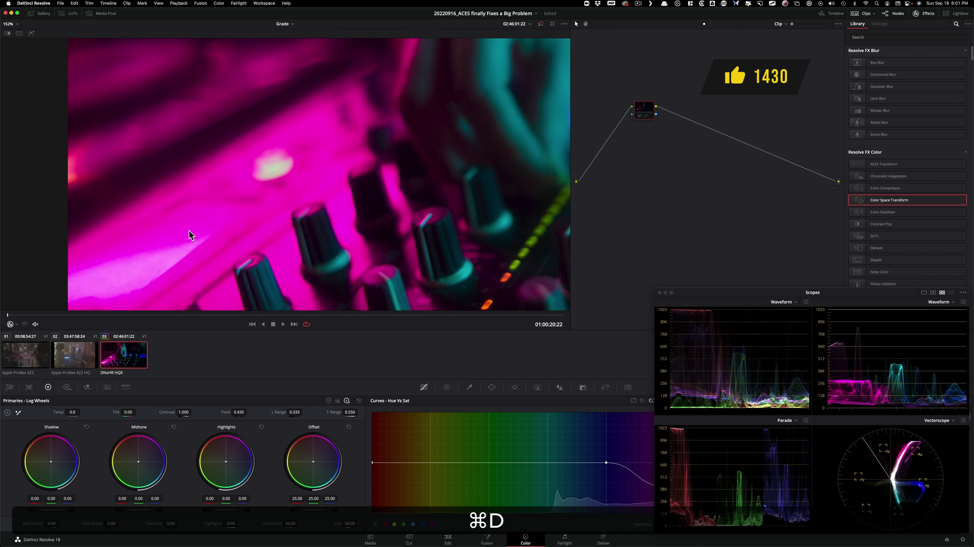
{"action": "key", "text": "super+d"}
{"action": "key", "text": "super+d"}
{"action": "key", "text": "super+d"}
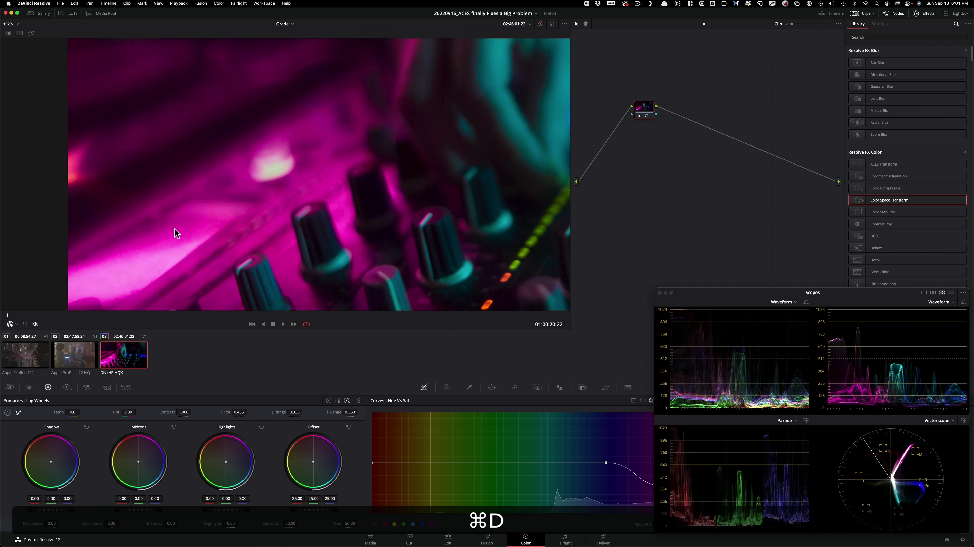
{"action": "scroll", "coordinate": [122, 236], "scroll_direction": "up", "scroll_amount": 5}
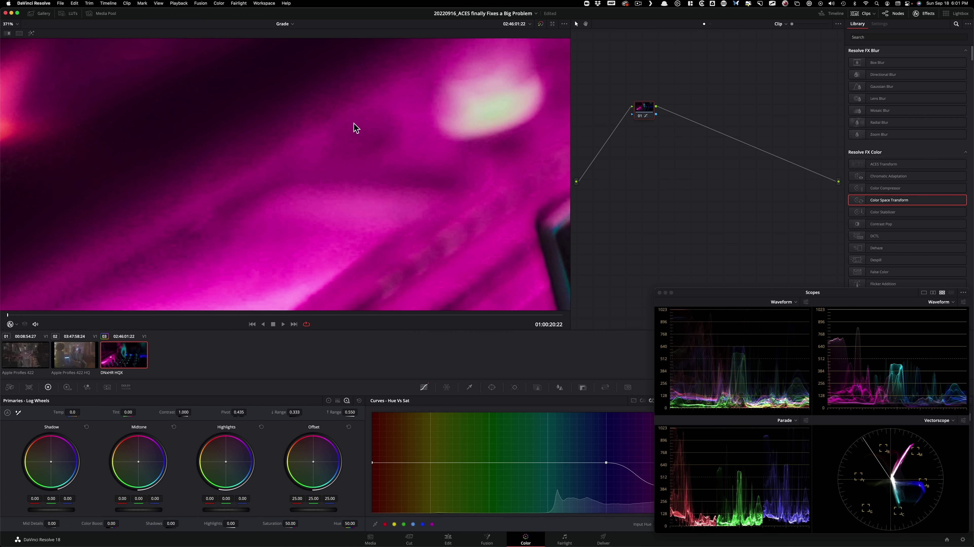
{"action": "key", "text": "3"}
{"action": "key", "text": "super+d"}
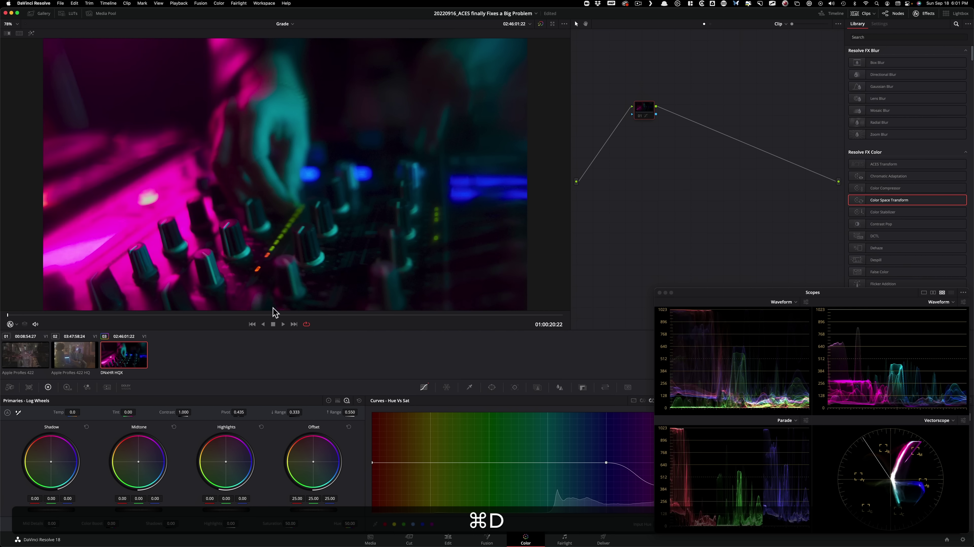
{"action": "left_click_drag", "start_coordinate": [47, 317], "coordinate": [7, 321]}
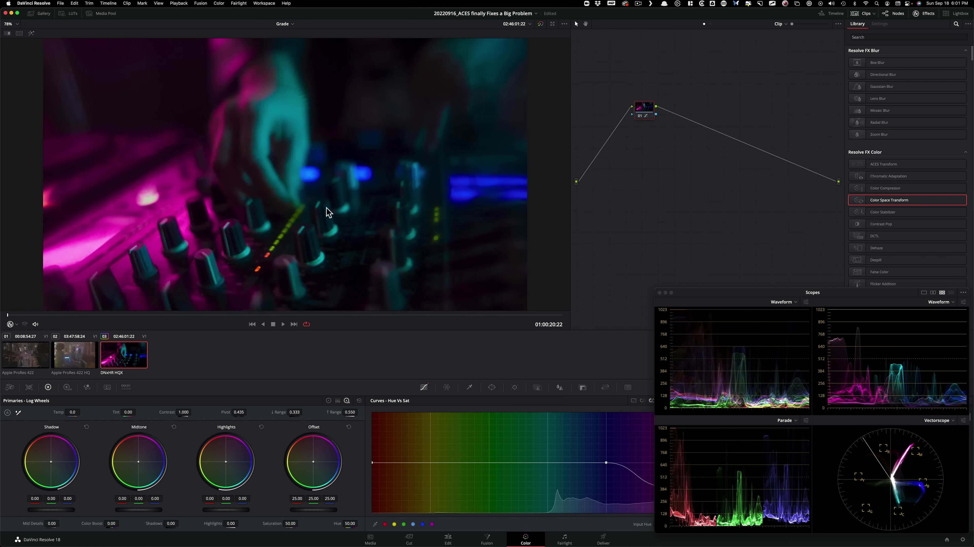
{"action": "key", "text": "super+d"}
{"action": "key", "text": "super+d"}
{"action": "key", "text": "super+d"}
{"action": "key", "text": "super+d"}
{"action": "key", "text": "super+d"}
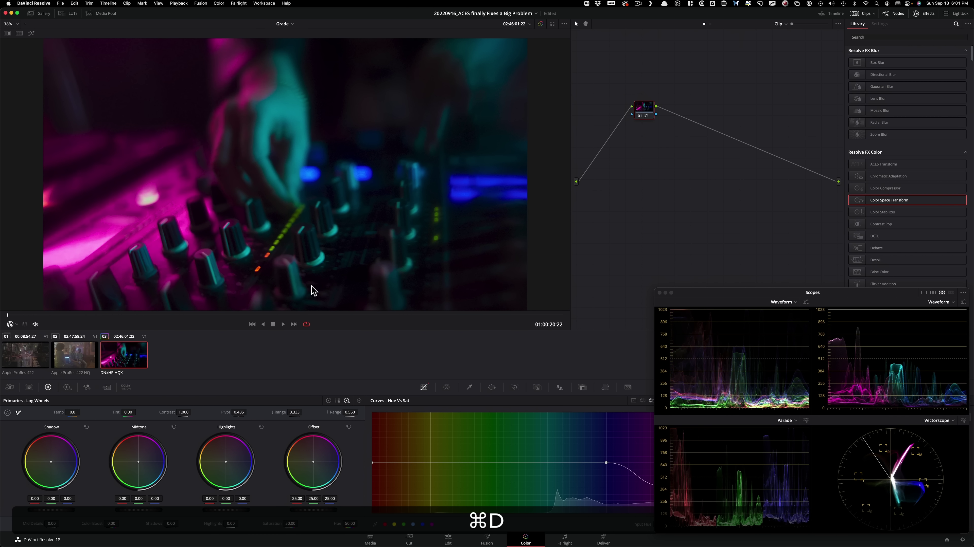
{"action": "key", "text": "super+d"}
{"action": "key", "text": "super+d"}
{"action": "key", "text": "super+d"}
{"action": "key", "text": "super+d"}
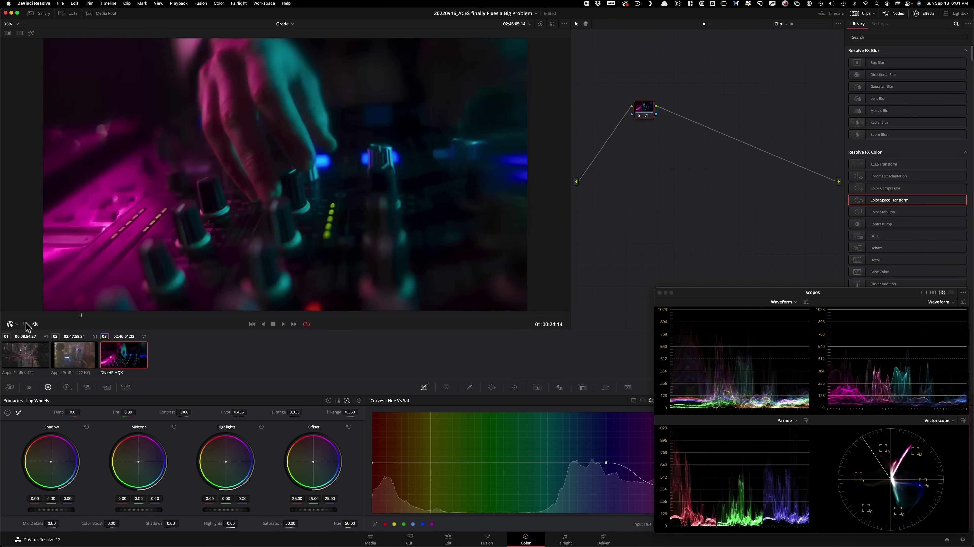
{"action": "key", "text": "super+d"}
{"action": "key", "text": "super+d"}
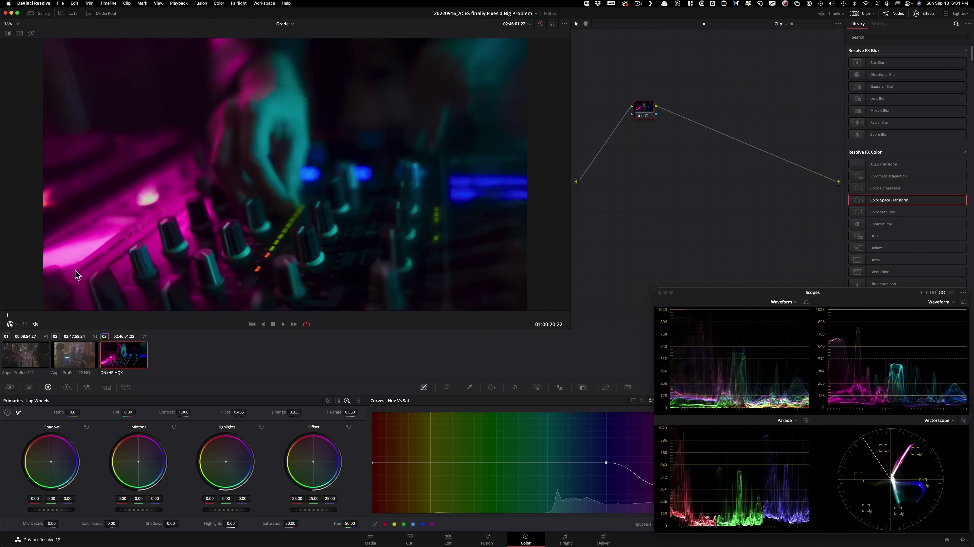
{"action": "right_click", "coordinate": [647, 113]}
Reset node 01's grade on the DJ mixer clip and place it on the input-output line.
{"action": "left_click", "coordinate": [695, 114]}
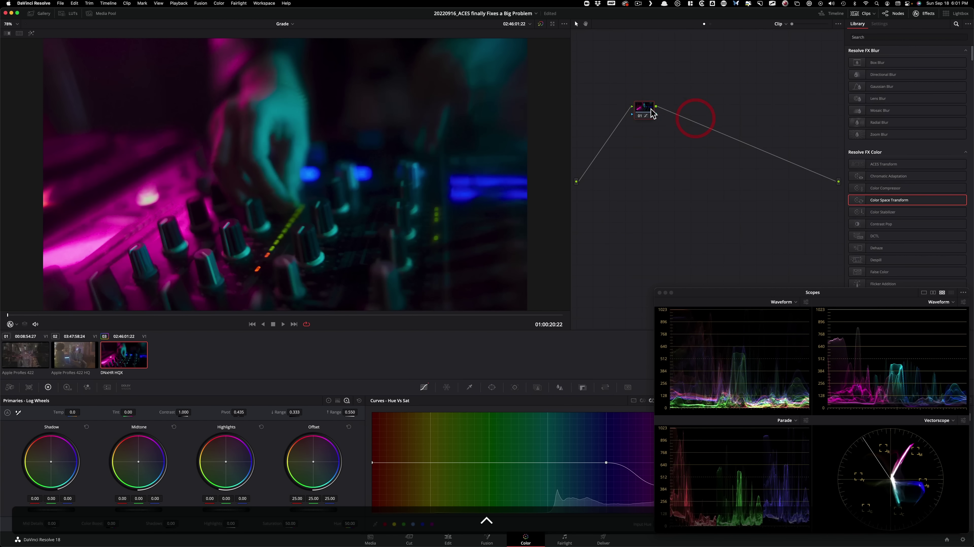
{"action": "right_click", "coordinate": [648, 109]}
{"action": "left_click", "coordinate": [673, 115]}
{"action": "left_click_drag", "start_coordinate": [641, 117], "coordinate": [605, 188]}
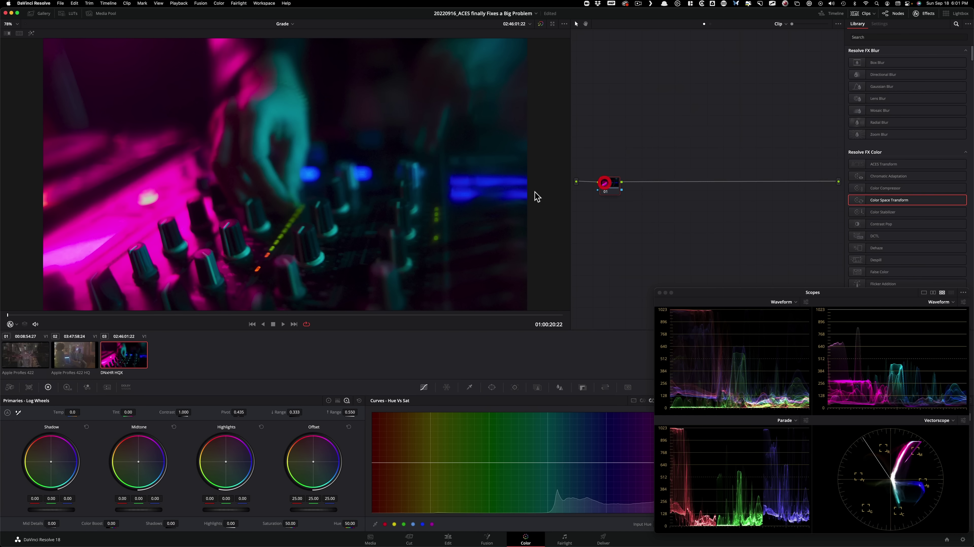
Switch to the aerial city clip and realign node 01 on the node line.
{"action": "left_click", "coordinate": [63, 370]}
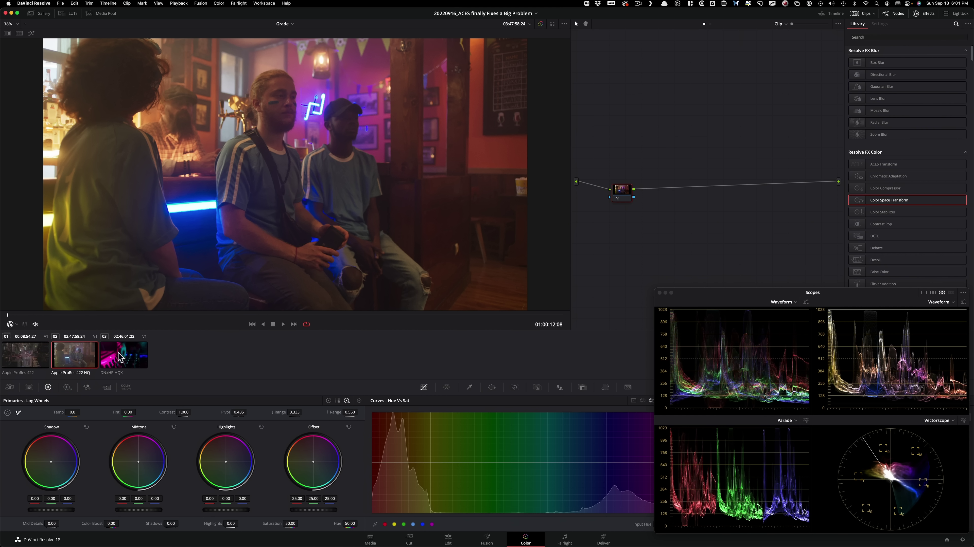
{"action": "left_click", "coordinate": [21, 362]}
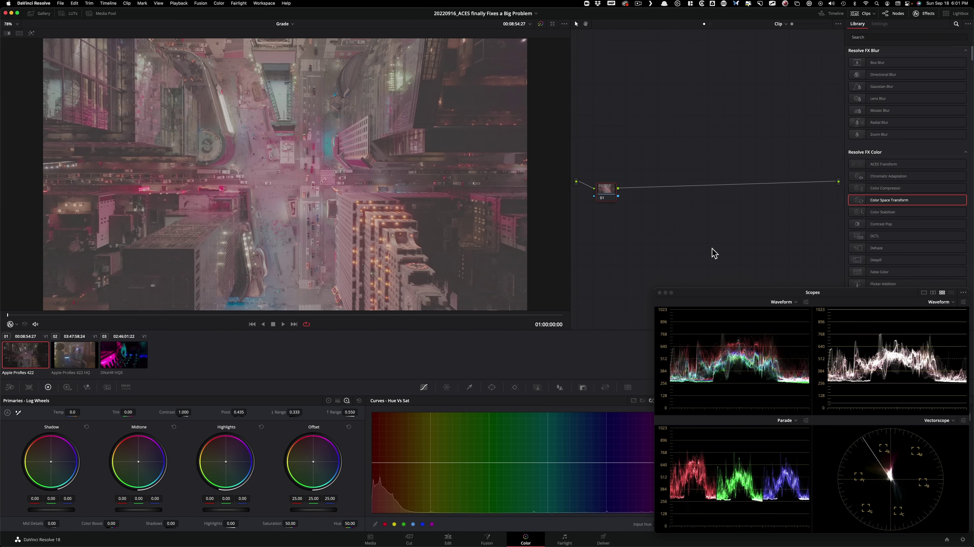
{"action": "left_click_drag", "start_coordinate": [602, 199], "coordinate": [618, 192]}
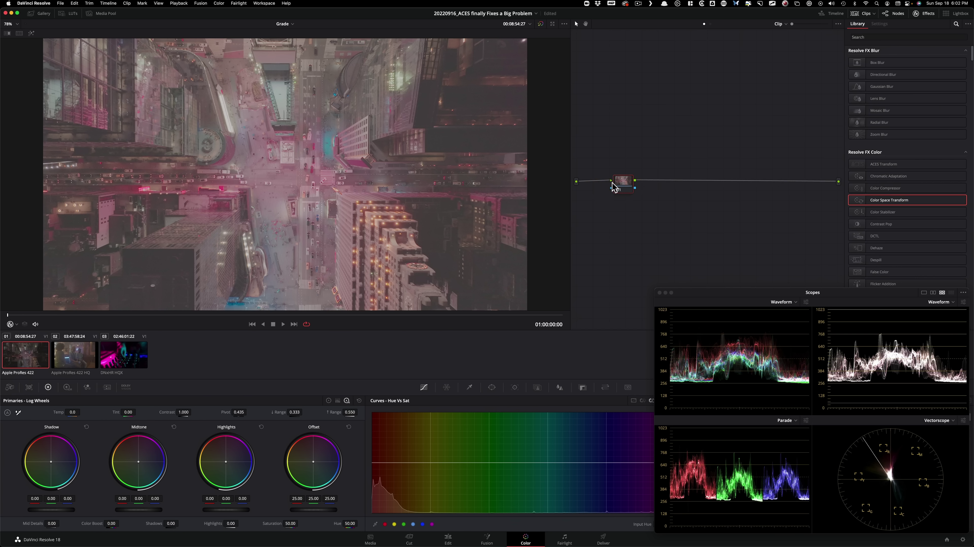
{"action": "left_click_drag", "start_coordinate": [623, 186], "coordinate": [619, 189]}
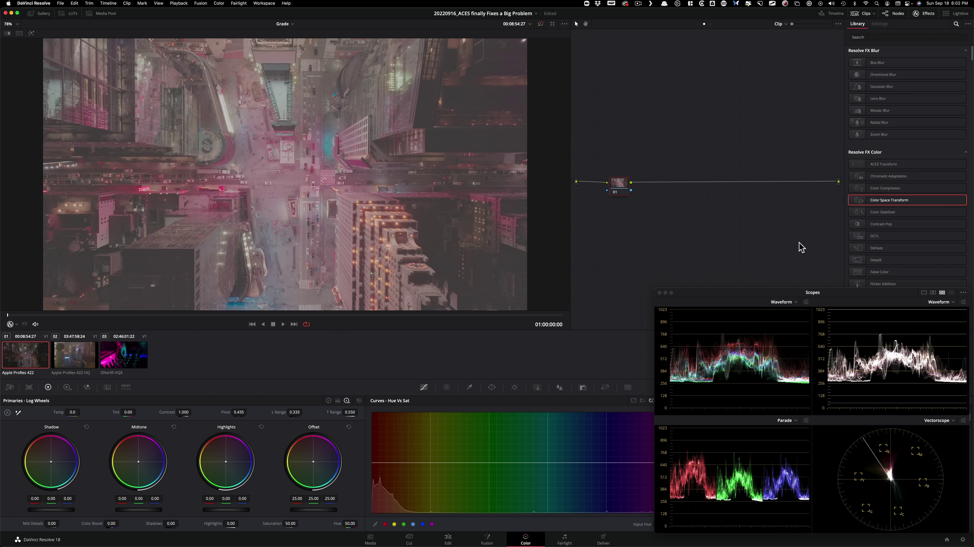
Bring up the aerial city clip's options menu, close it unchanged, then reopen it.
{"action": "right_click", "coordinate": [24, 355]}
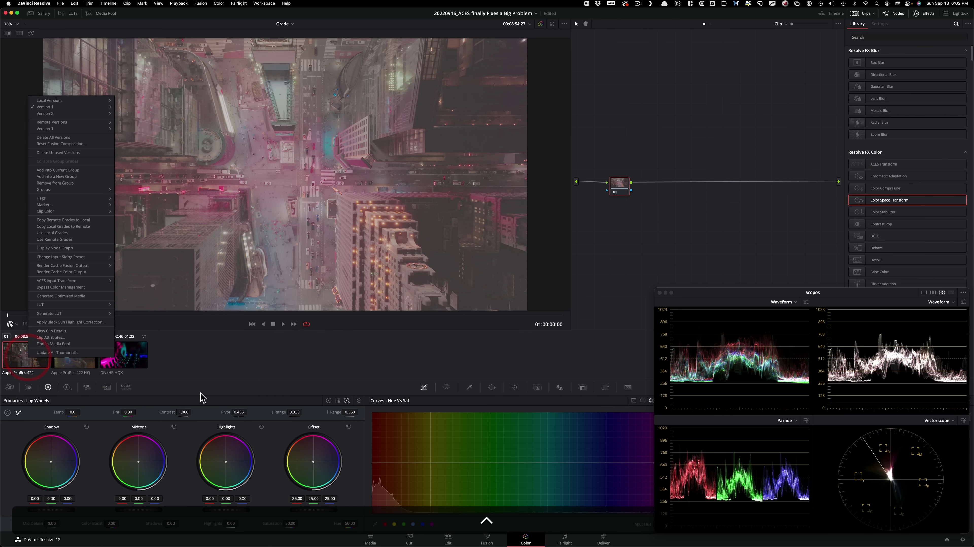
{"action": "mouse_move", "coordinate": [66, 282]}
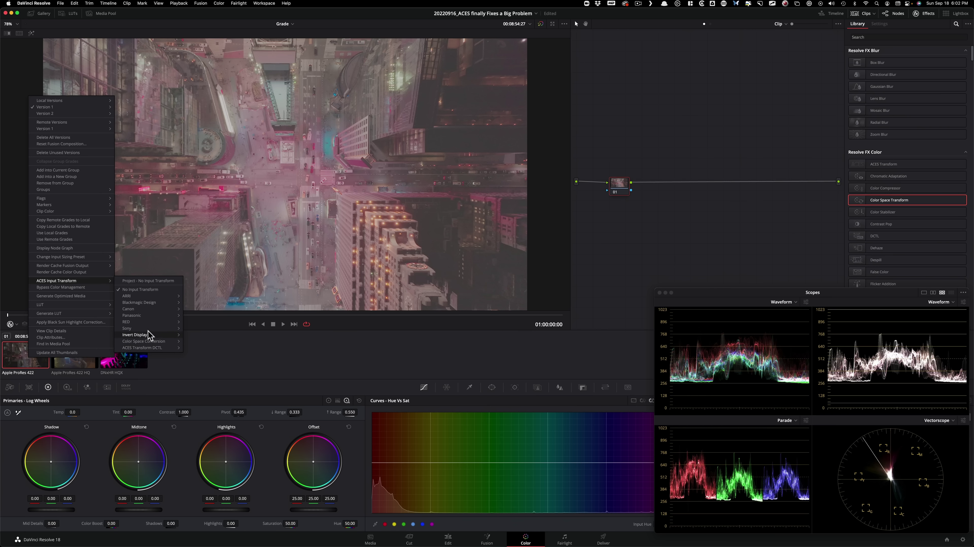
{"action": "mouse_move", "coordinate": [157, 330]}
{"action": "mouse_move", "coordinate": [159, 305]}
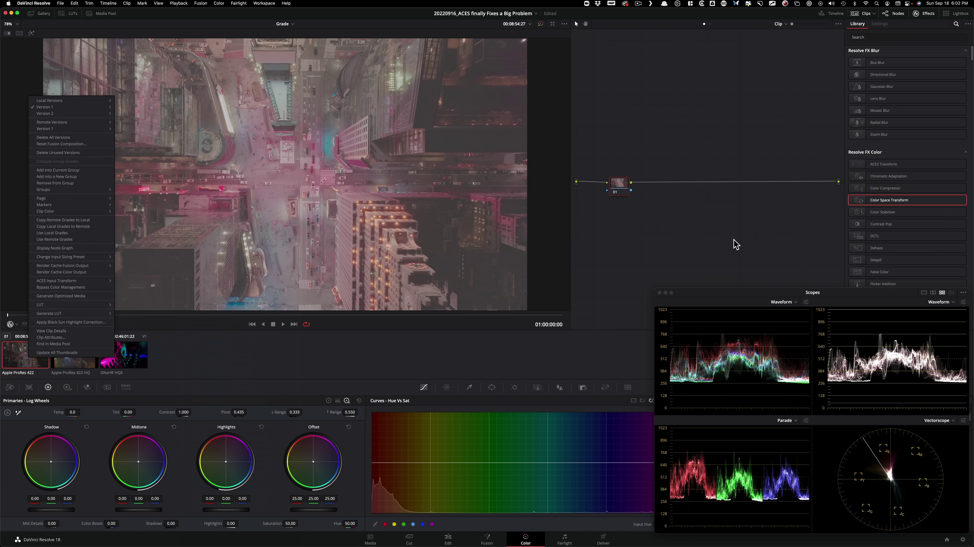
{"action": "left_click", "coordinate": [679, 250]}
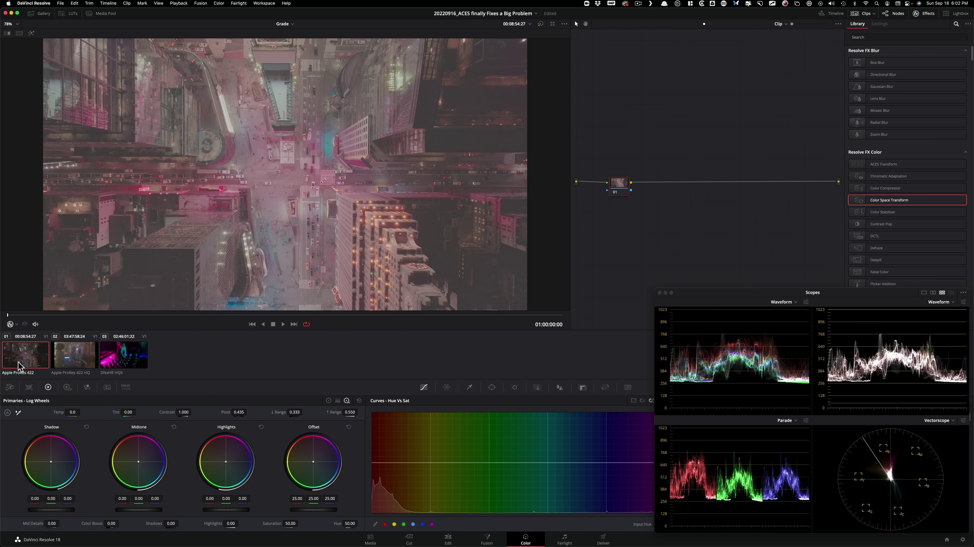
{"action": "right_click", "coordinate": [41, 352]}
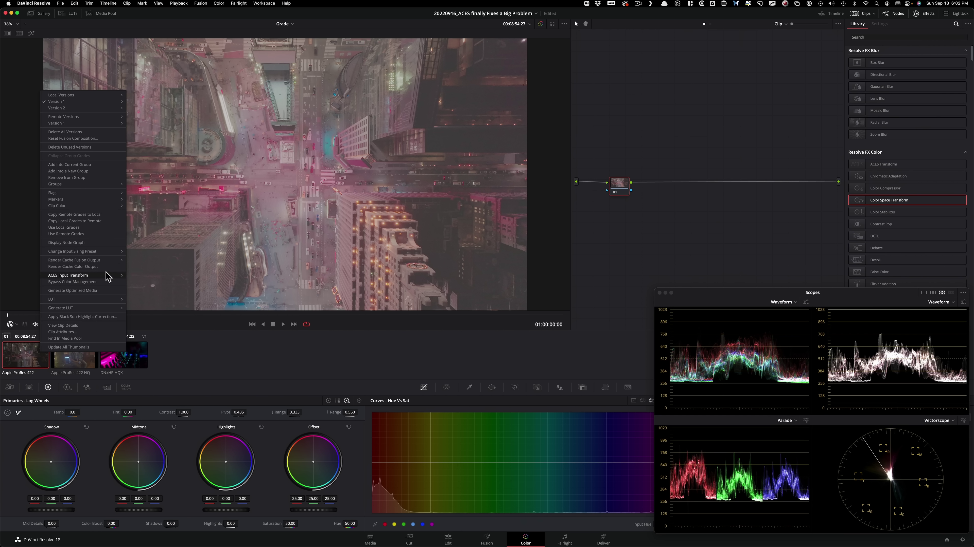
Apply an ARRI LogC3 input transform to the city clip and scrub to a later frame.
{"action": "mouse_move", "coordinate": [101, 276]}
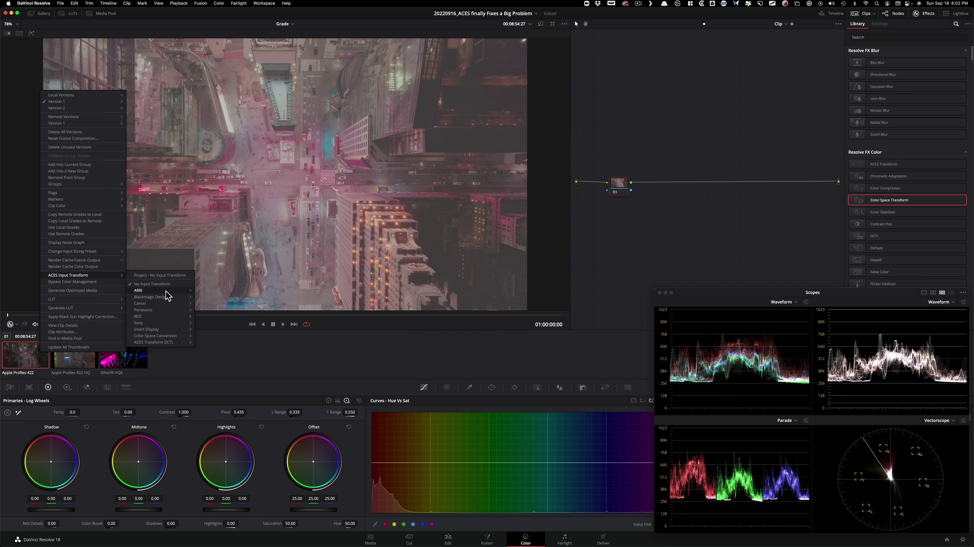
{"action": "left_click", "coordinate": [228, 291]}
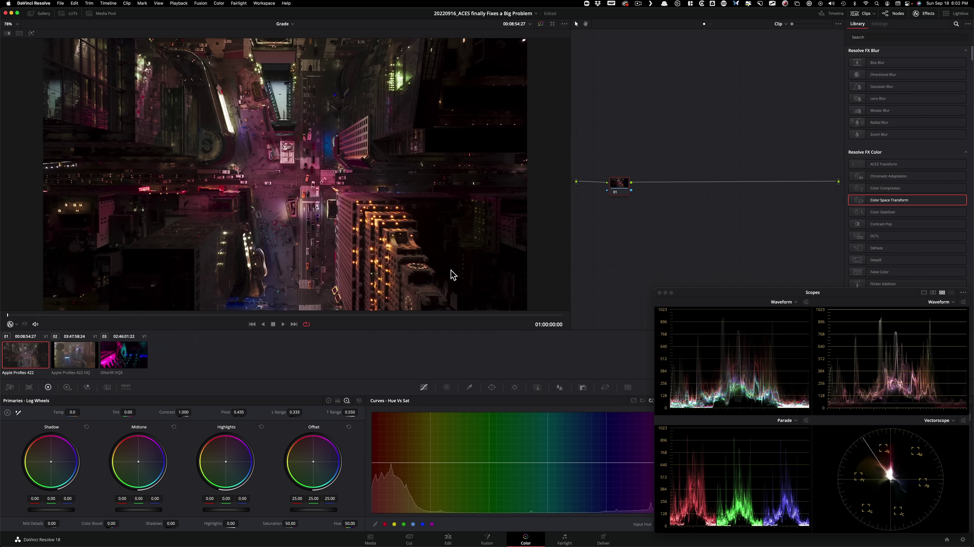
{"action": "left_click_drag", "start_coordinate": [164, 319], "coordinate": [457, 319]}
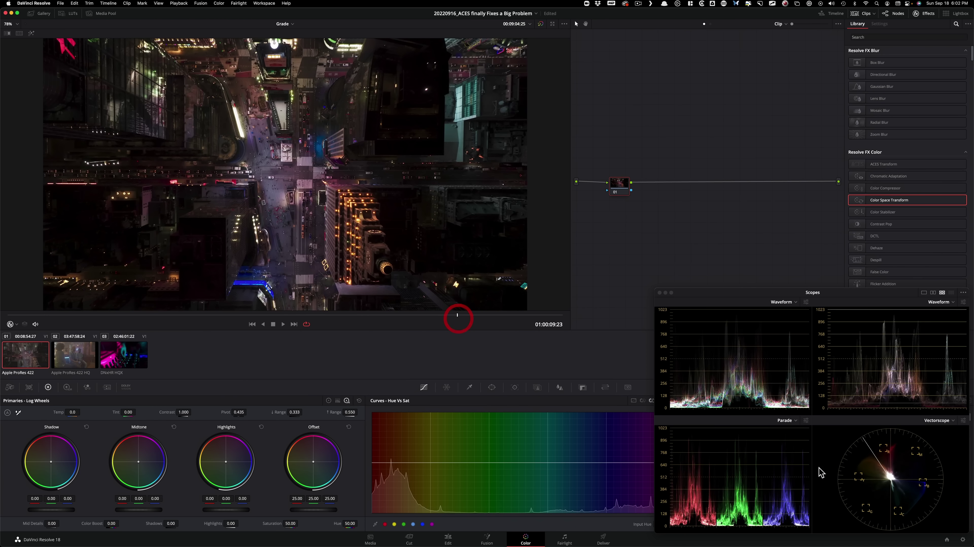
Change the city clip's input transform to Blackmagic Design 4K Film.
{"action": "right_click", "coordinate": [36, 360]}
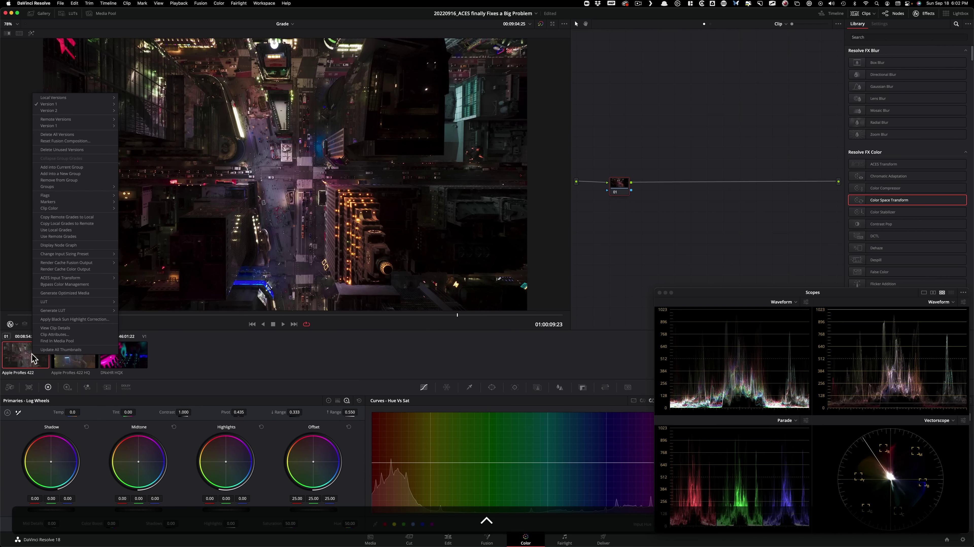
{"action": "mouse_move", "coordinate": [84, 279]}
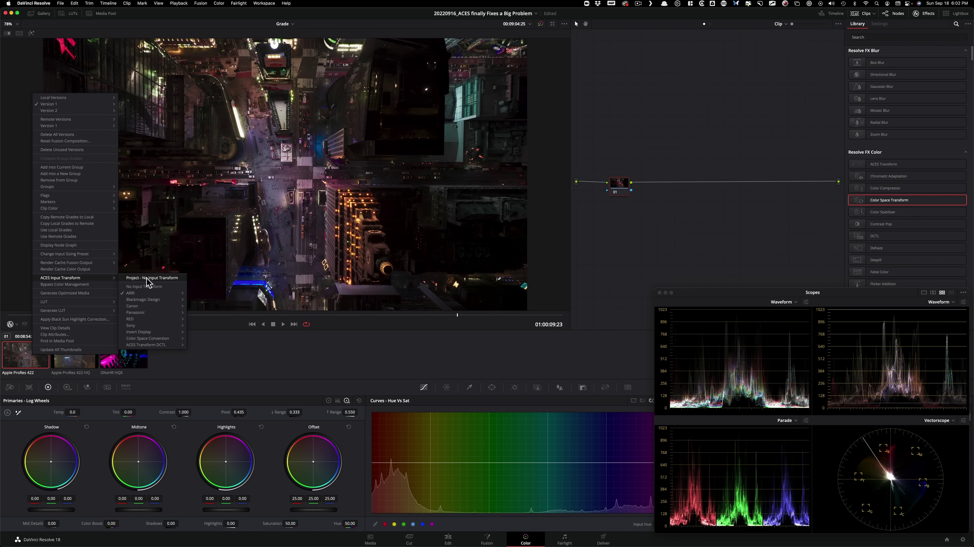
{"action": "mouse_move", "coordinate": [153, 301]}
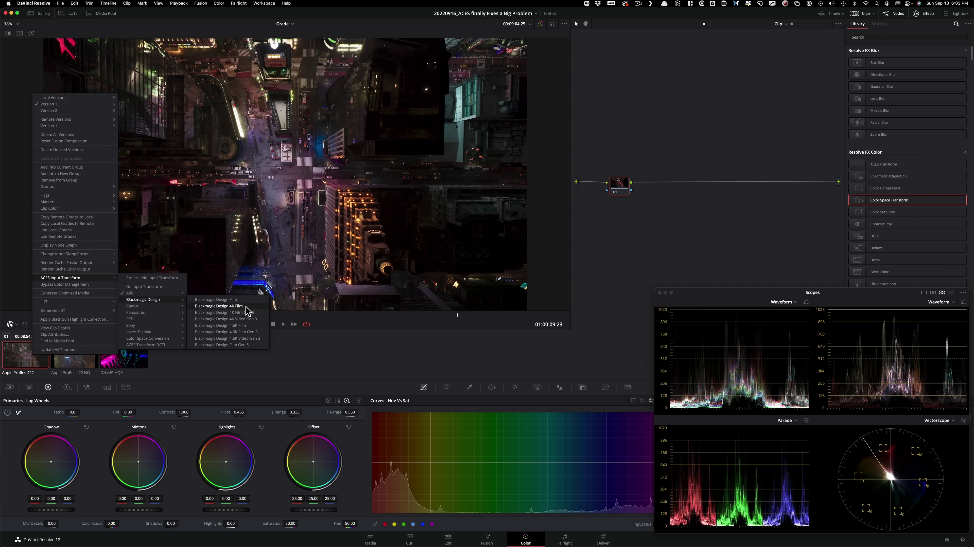
{"action": "left_click", "coordinate": [230, 306]}
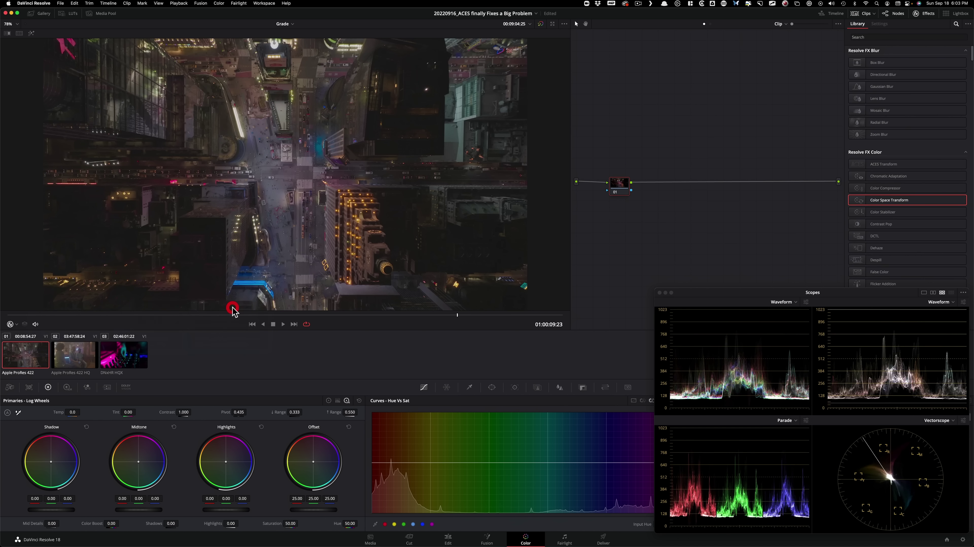
Set the city clip's input transform to Blackmagic Design Film, then view clip 03.
{"action": "right_click", "coordinate": [70, 369]}
{"action": "mouse_move", "coordinate": [65, 302]}
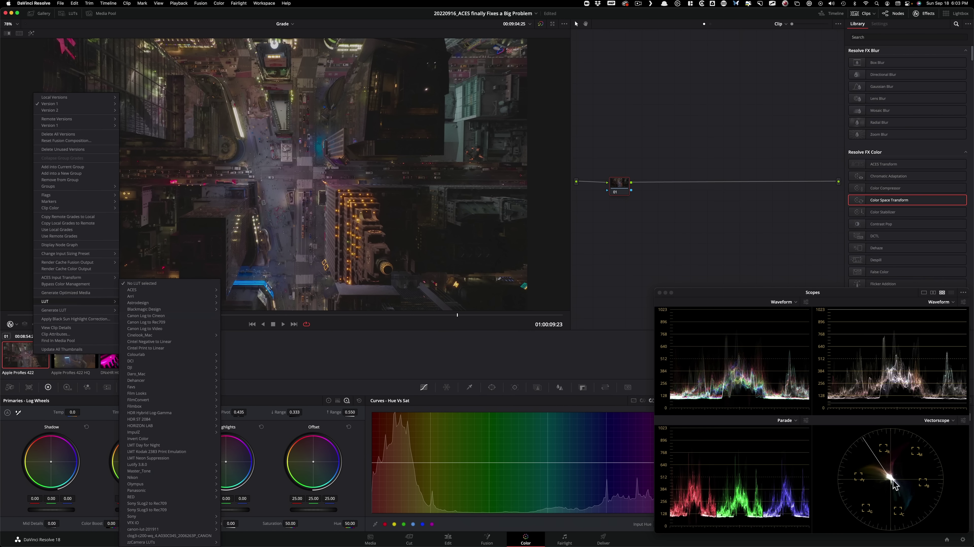
{"action": "key", "text": "Escape"}
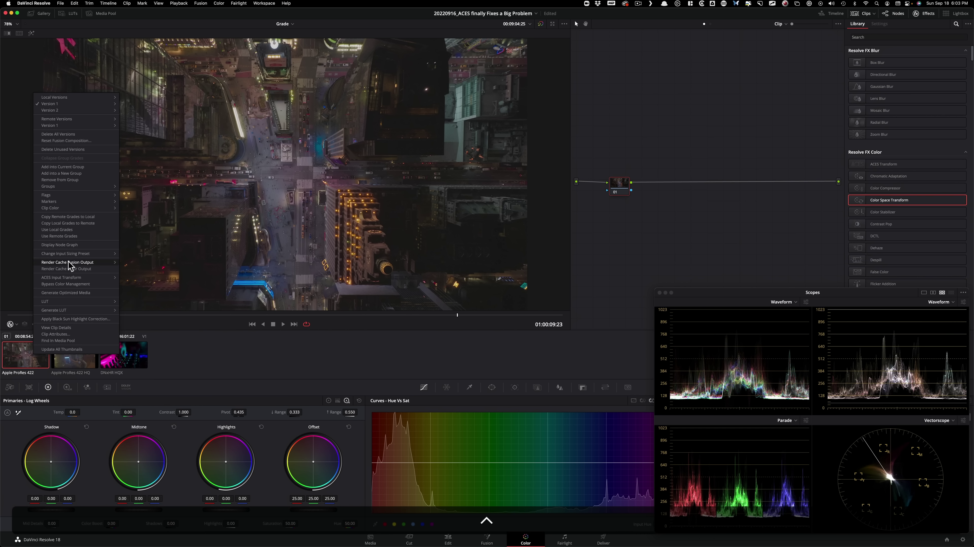
{"action": "mouse_move", "coordinate": [67, 278]}
{"action": "mouse_move", "coordinate": [157, 300]}
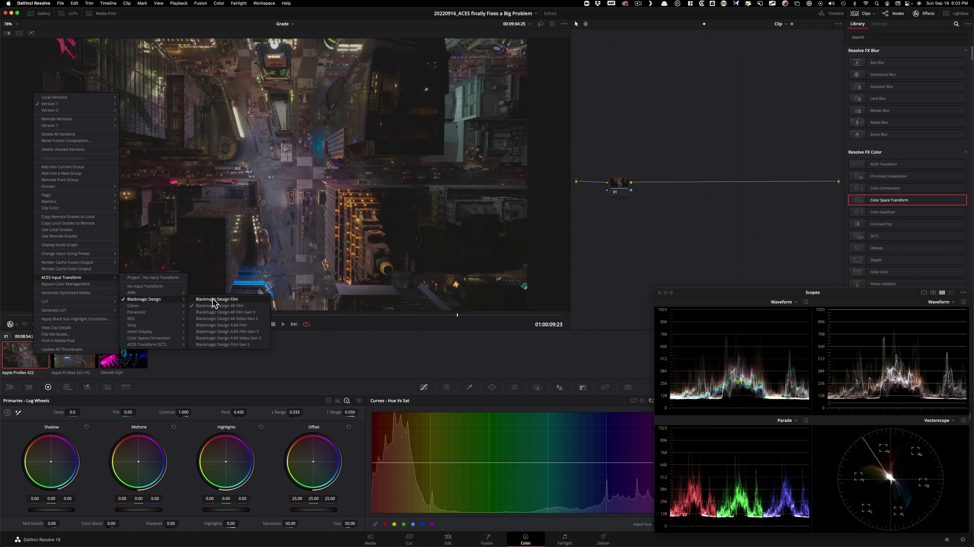
{"action": "left_click", "coordinate": [234, 300]}
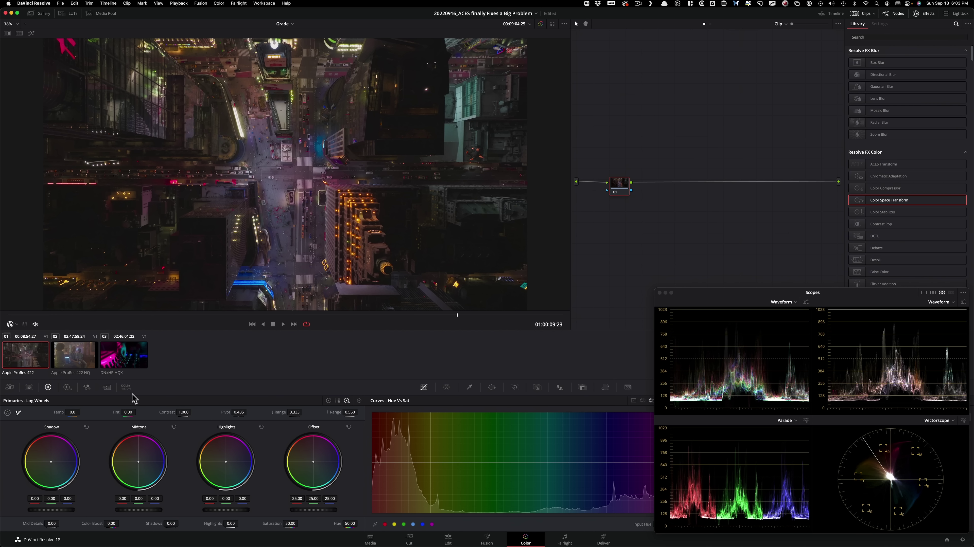
{"action": "left_click", "coordinate": [123, 362]}
Compare clips 01, 02 and 03 in the viewer, ending on the DJ mixer clip.
{"action": "left_click", "coordinate": [83, 354]}
{"action": "left_click", "coordinate": [135, 361]}
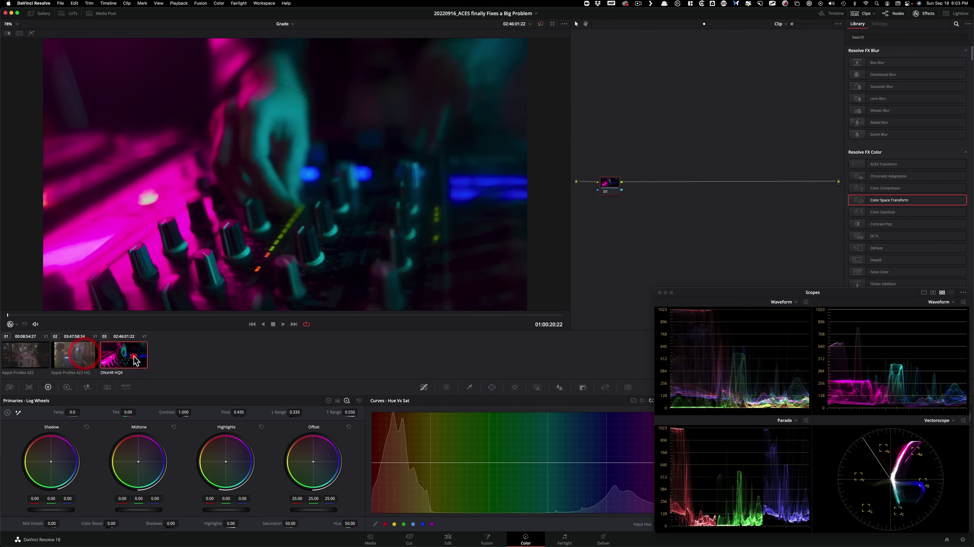
{"action": "left_click", "coordinate": [79, 357]}
{"action": "left_click", "coordinate": [127, 361]}
{"action": "left_click", "coordinate": [70, 359]}
{"action": "left_click", "coordinate": [22, 357]}
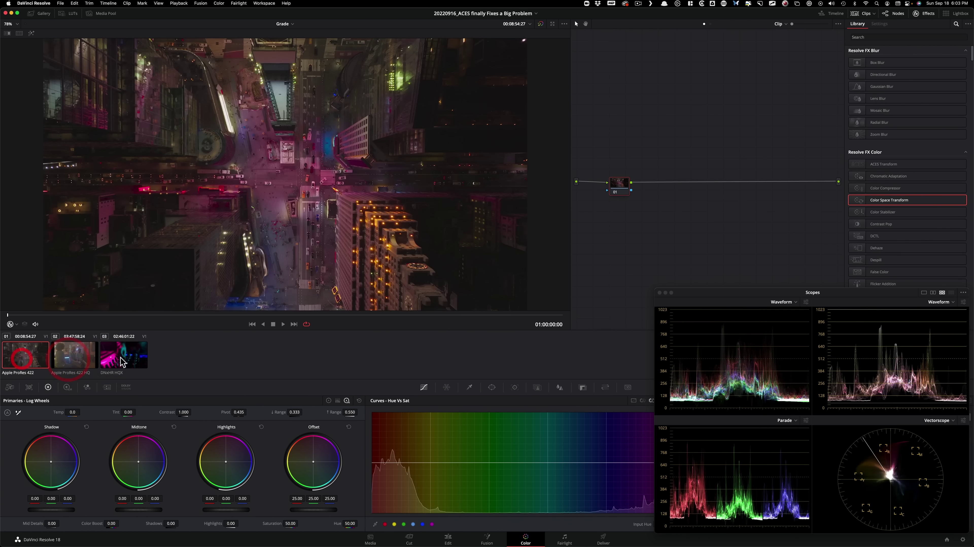
{"action": "left_click", "coordinate": [121, 363]}
Scrub the DJ clip to later and earlier frames, then open Color Management settings.
{"action": "left_click_drag", "start_coordinate": [65, 317], "coordinate": [458, 317]}
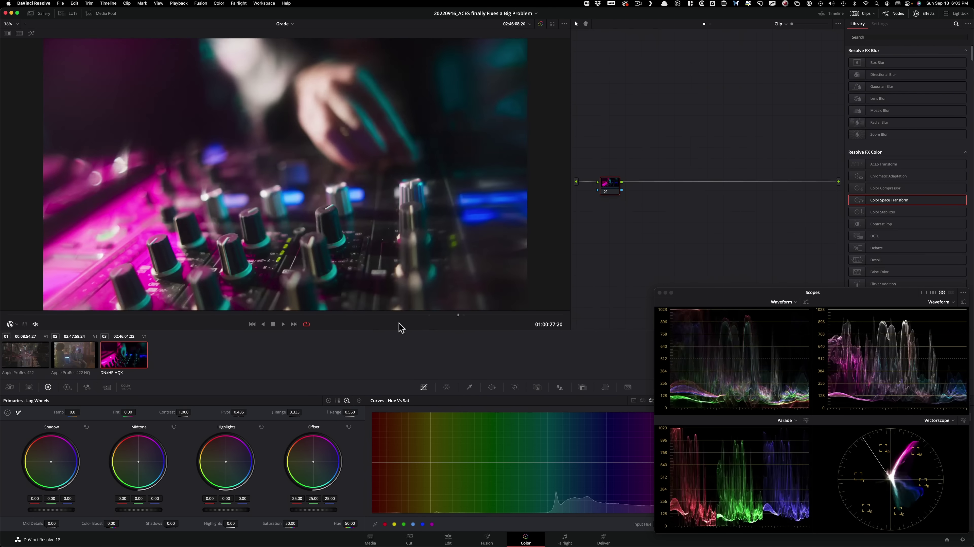
{"action": "left_click", "coordinate": [23, 315]}
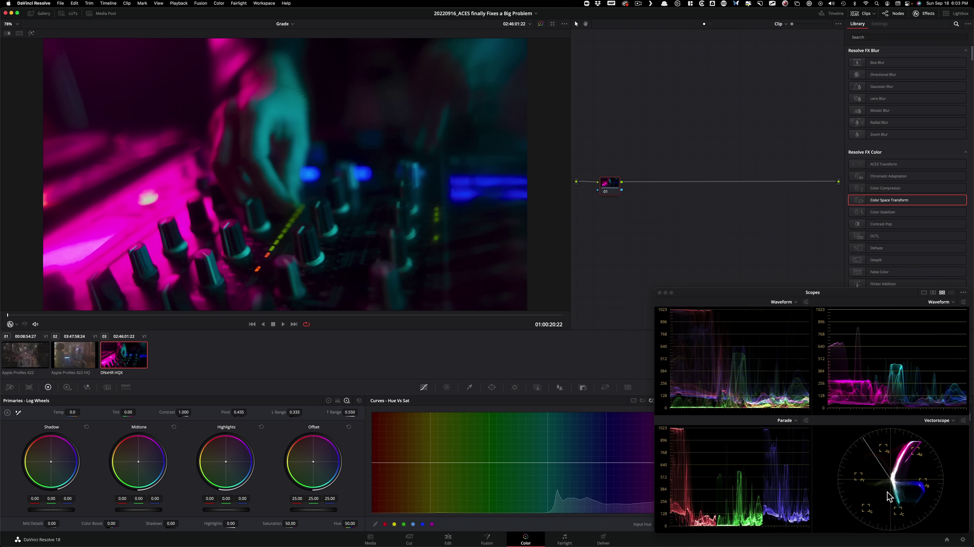
{"action": "left_click", "coordinate": [963, 540]}
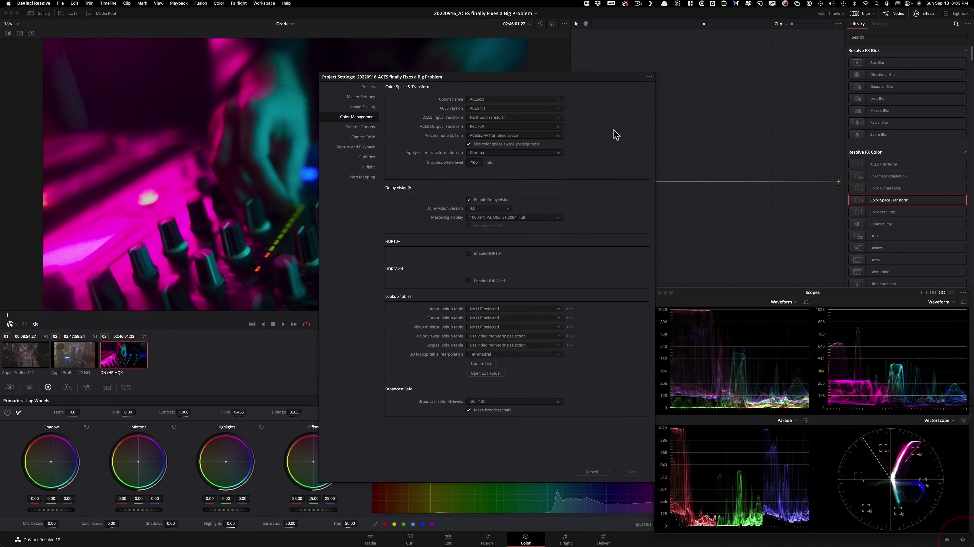
Set color science to DaVinci YRGB and timeline color space to ACEScct, then save.
{"action": "left_click", "coordinate": [508, 100]}
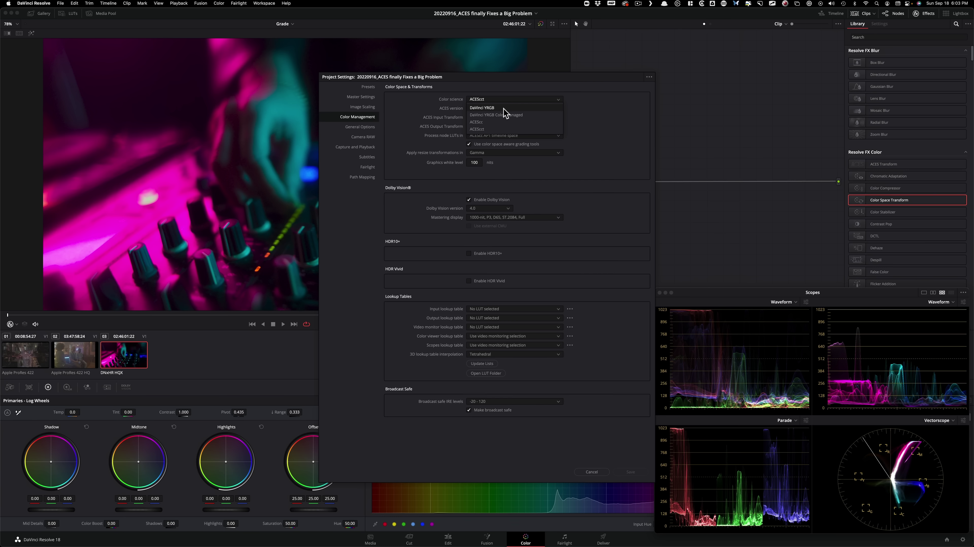
{"action": "left_click", "coordinate": [482, 108]}
{"action": "left_click", "coordinate": [497, 115]}
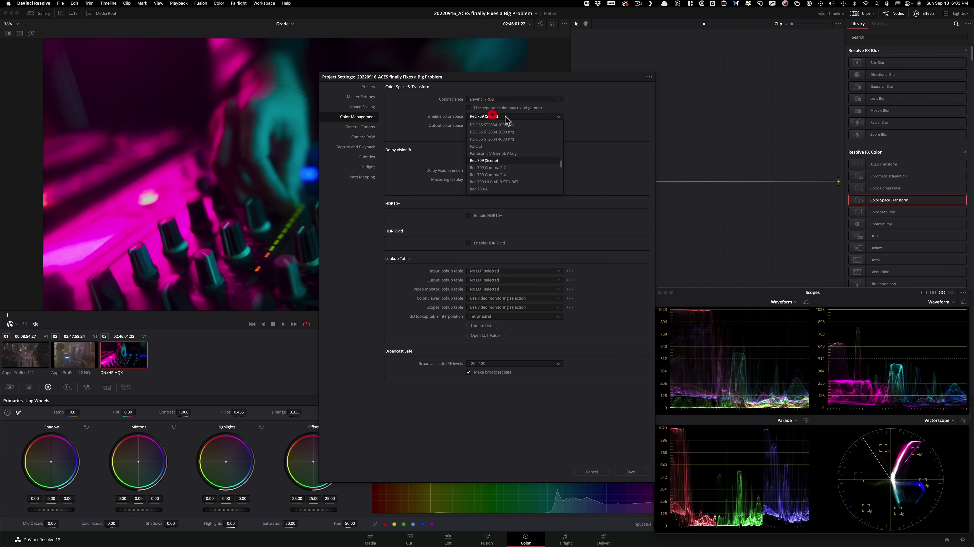
{"action": "key", "text": "a"}
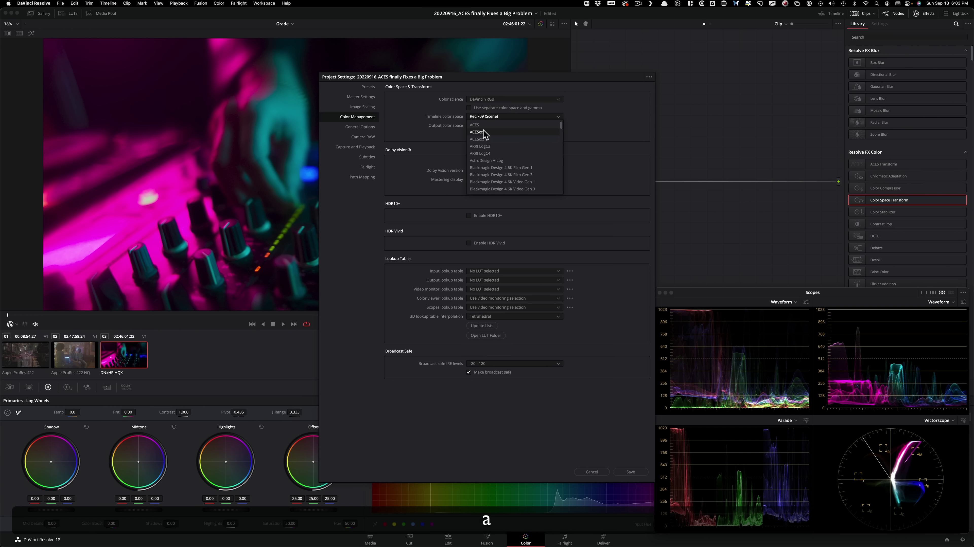
{"action": "left_click", "coordinate": [495, 140]}
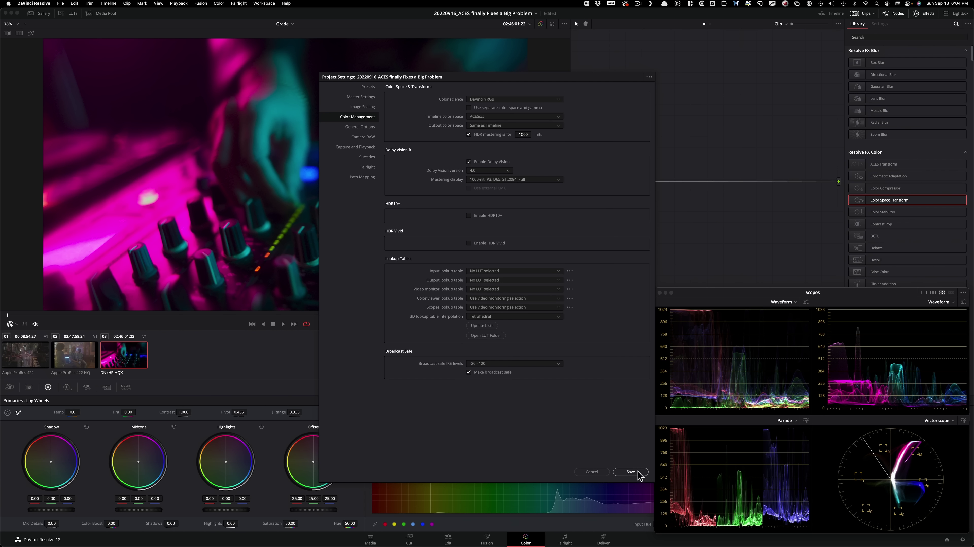
{"action": "left_click", "coordinate": [622, 476]}
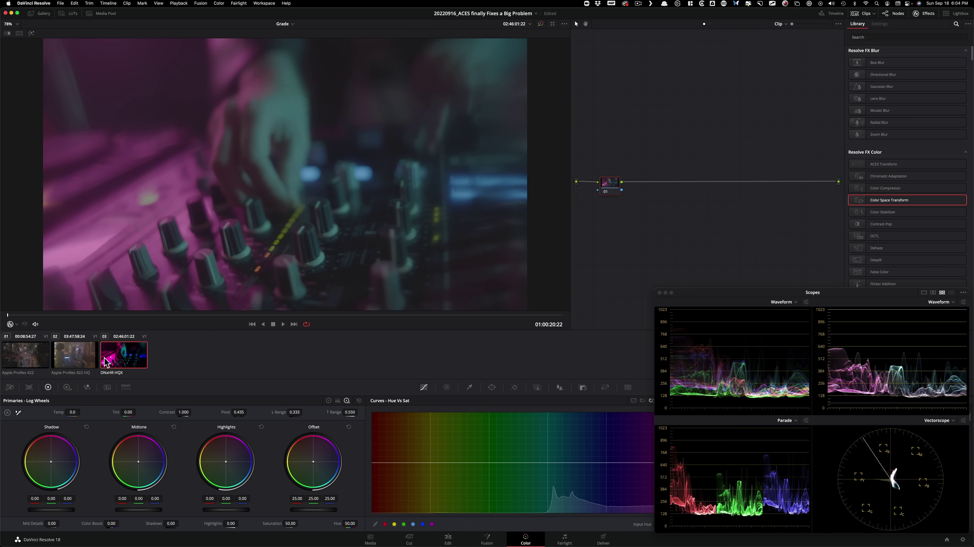
Open and dismiss clip 03's options menu twice.
{"action": "right_click", "coordinate": [116, 360]}
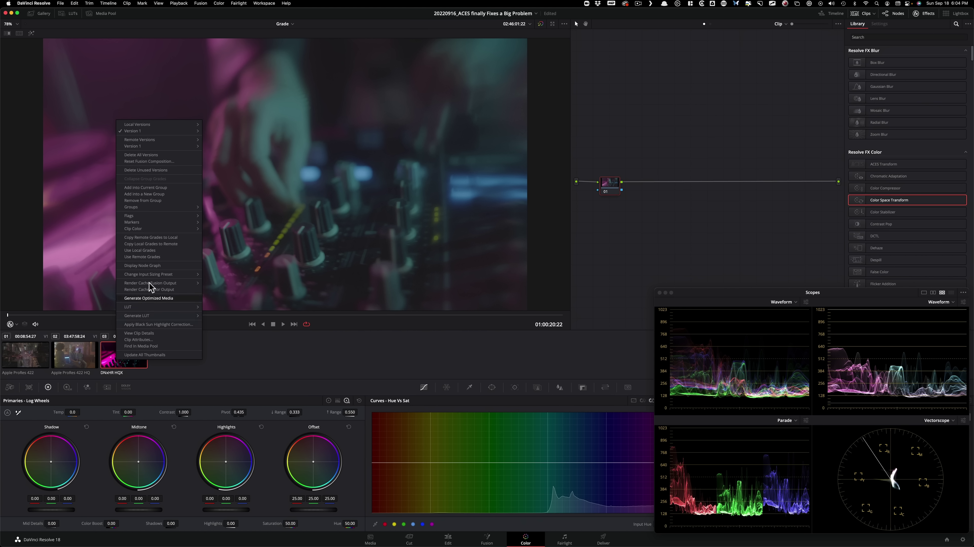
{"action": "left_click", "coordinate": [76, 365]}
{"action": "right_click", "coordinate": [121, 370]}
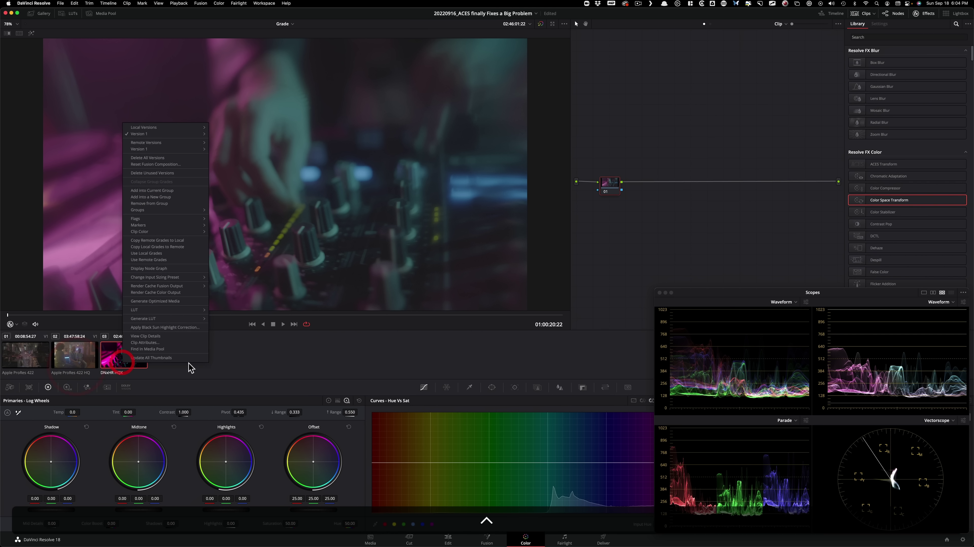
{"action": "left_click", "coordinate": [178, 360]}
Cycle through clips 01–03 under the new settings, ending on bar scene clip 02.
{"action": "left_click", "coordinate": [76, 359]}
{"action": "left_click", "coordinate": [31, 356]}
{"action": "left_click", "coordinate": [75, 359]}
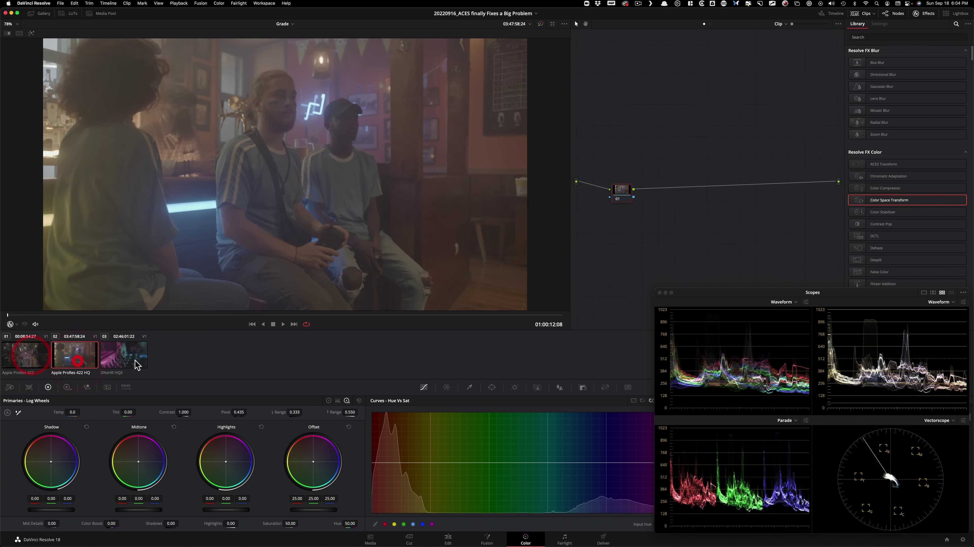
{"action": "left_click", "coordinate": [119, 359]}
{"action": "left_click", "coordinate": [26, 357]}
{"action": "left_click", "coordinate": [114, 361]}
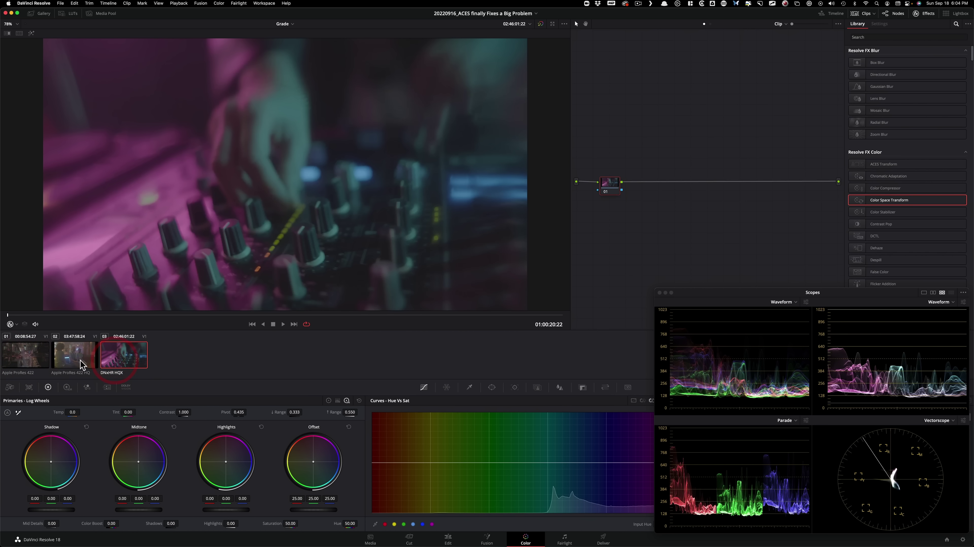
{"action": "left_click", "coordinate": [84, 366]}
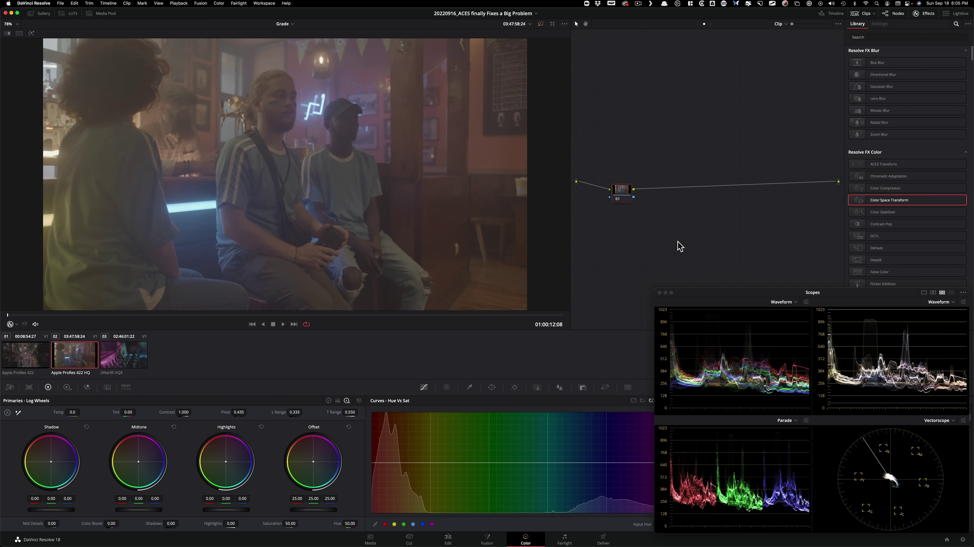
Add Color Space Transform and ACES Transform effects to node 01, trying ACES versions, ending on 1.2.
{"action": "left_click_drag", "start_coordinate": [895, 201], "coordinate": [621, 190]}
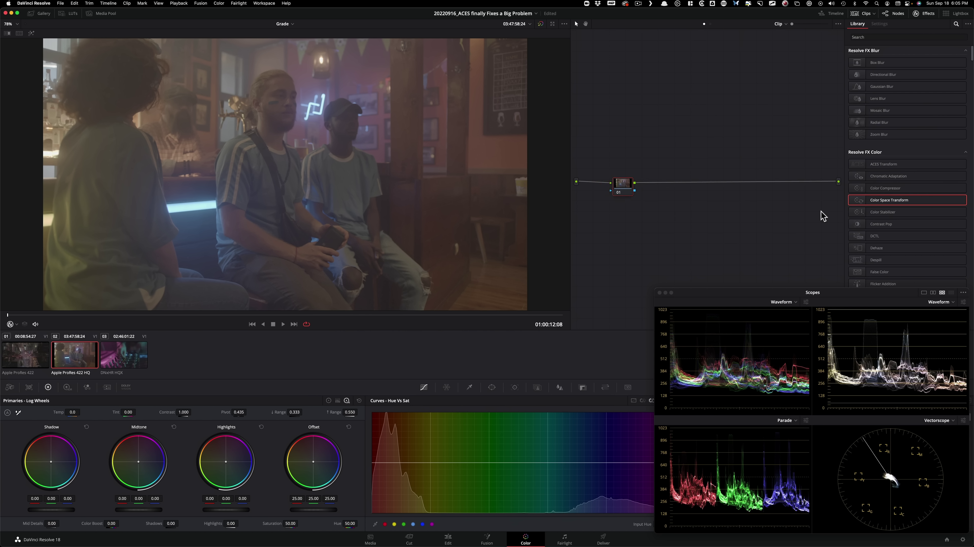
{"action": "left_click_drag", "start_coordinate": [885, 166], "coordinate": [620, 194]}
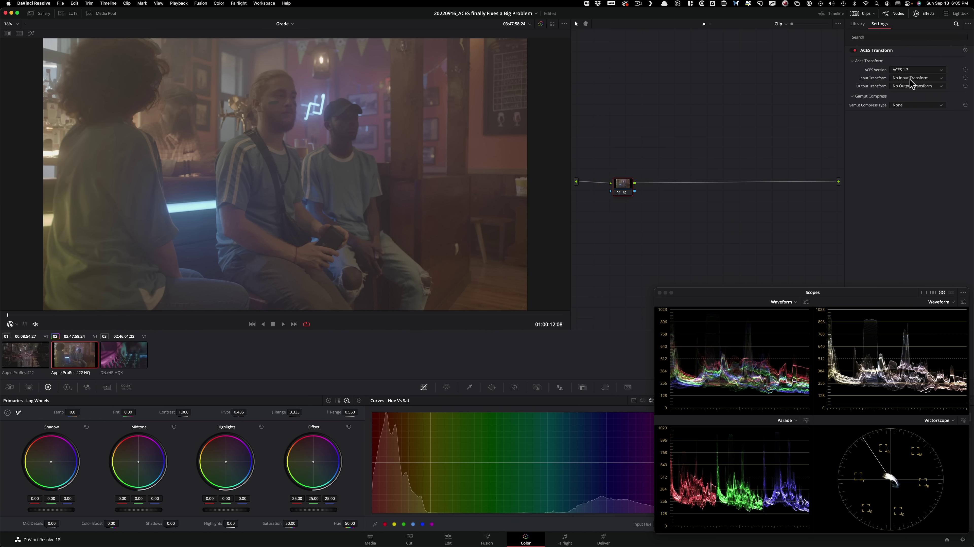
{"action": "left_click", "coordinate": [924, 72]}
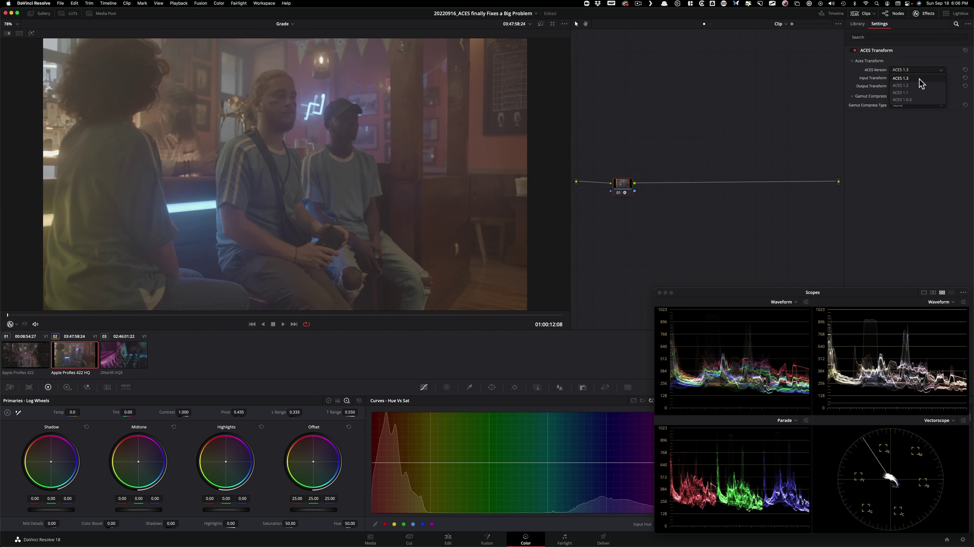
{"action": "left_click", "coordinate": [911, 85]}
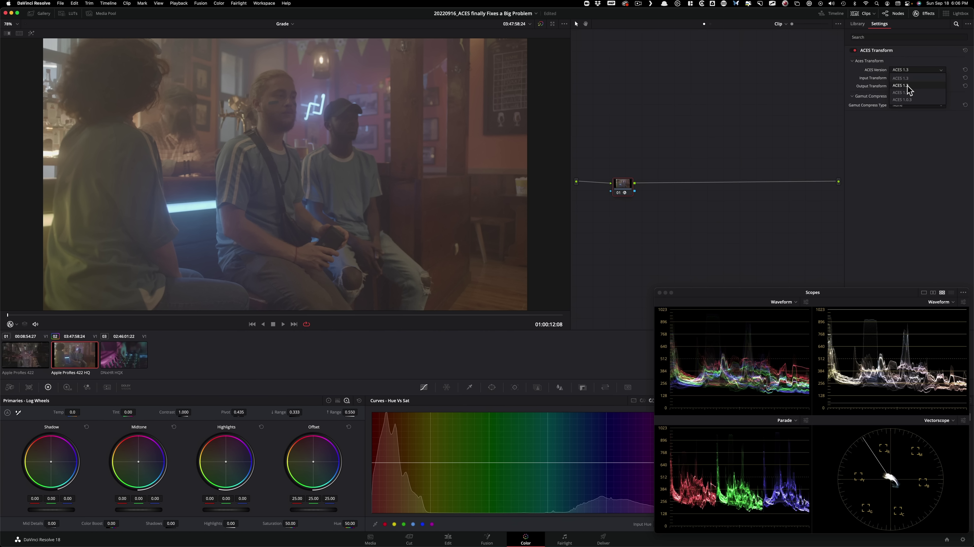
{"action": "left_click", "coordinate": [908, 71]}
{"action": "left_click", "coordinate": [911, 79]}
{"action": "left_click", "coordinate": [880, 110]}
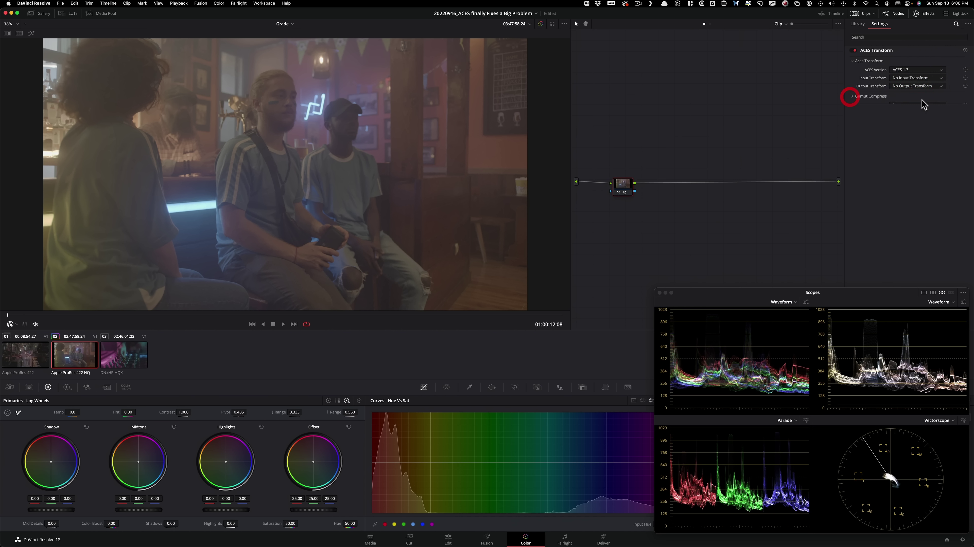
{"action": "left_click", "coordinate": [914, 71]}
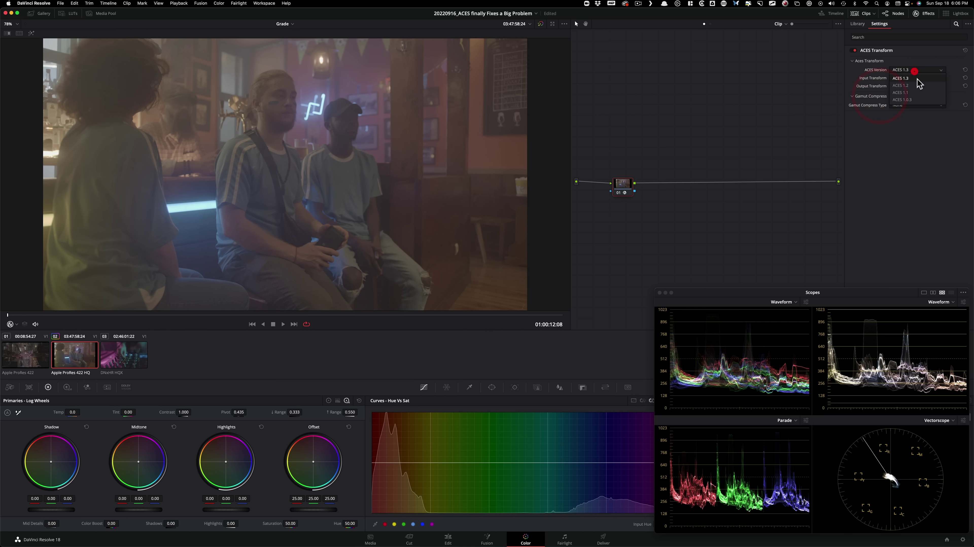
{"action": "left_click", "coordinate": [906, 85]}
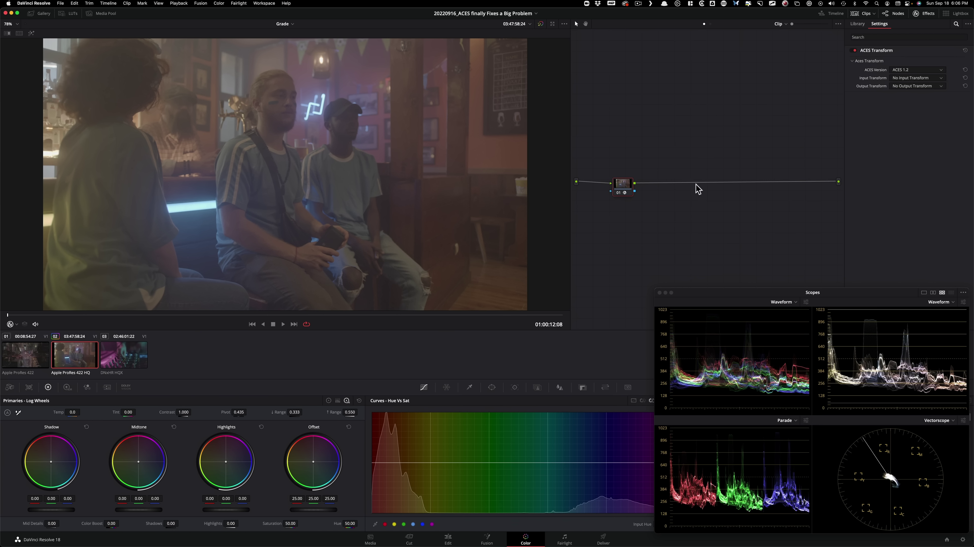
{"action": "left_click_drag", "start_coordinate": [624, 187], "coordinate": [622, 187]}
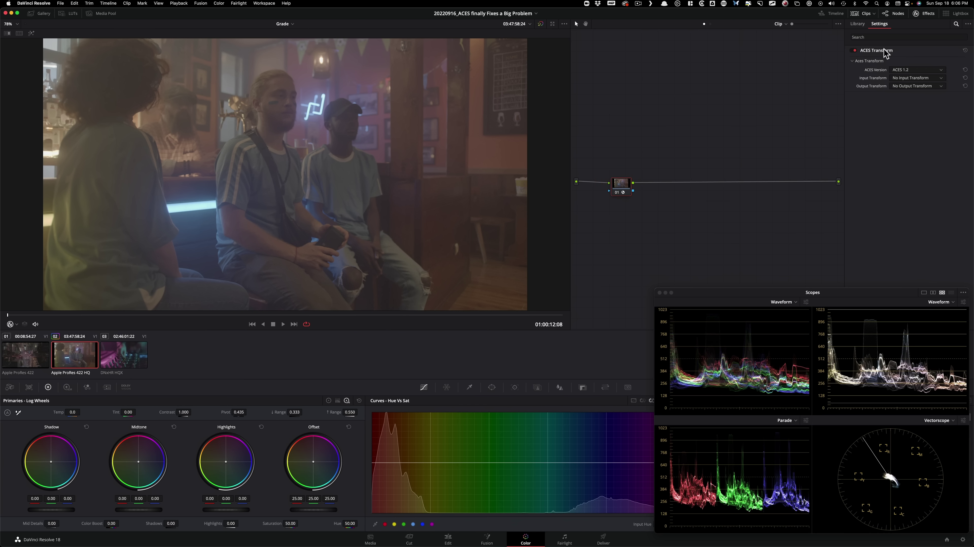
Set the ACES Transform input to ARRI LogC3 and output to Rec.709.
{"action": "left_click", "coordinate": [924, 78]}
{"action": "left_click", "coordinate": [909, 96]}
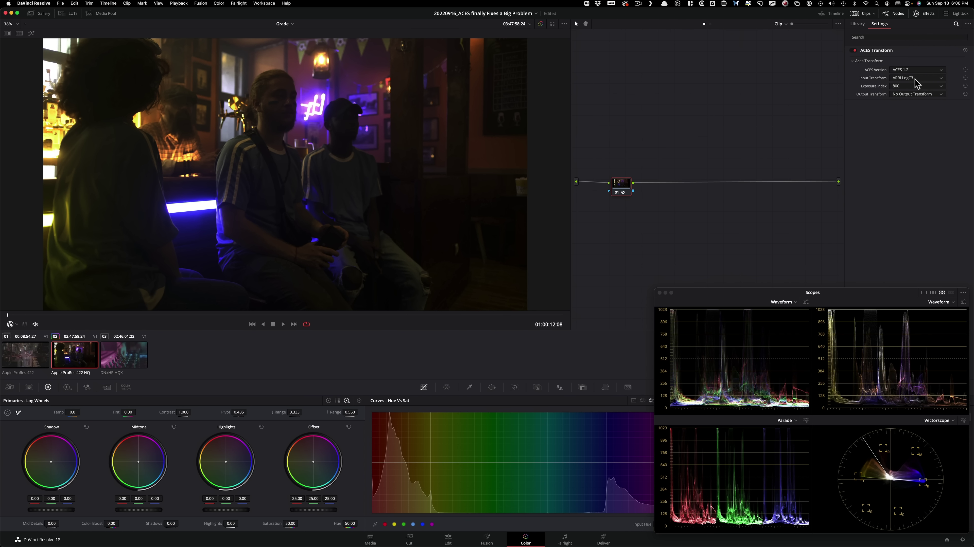
{"action": "left_click", "coordinate": [920, 94]}
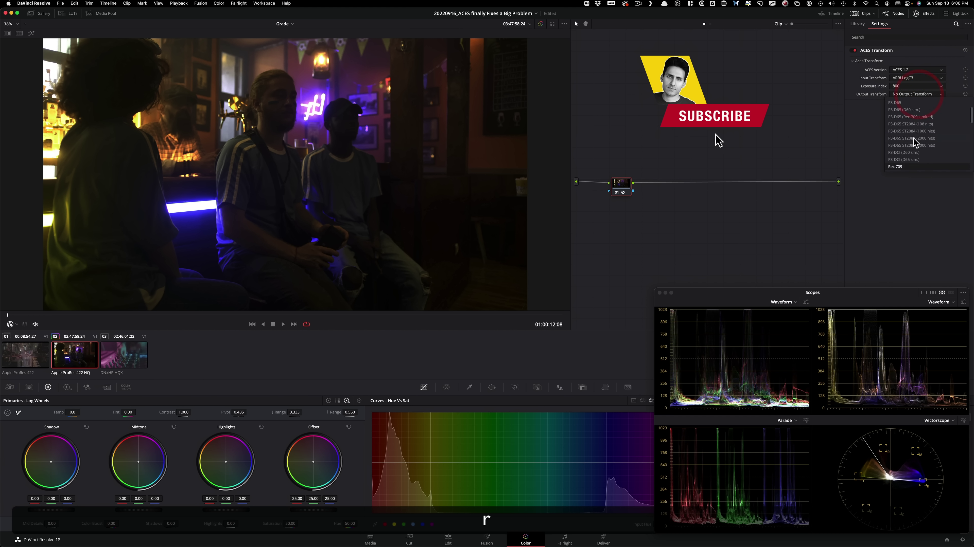
{"action": "left_click", "coordinate": [915, 166]}
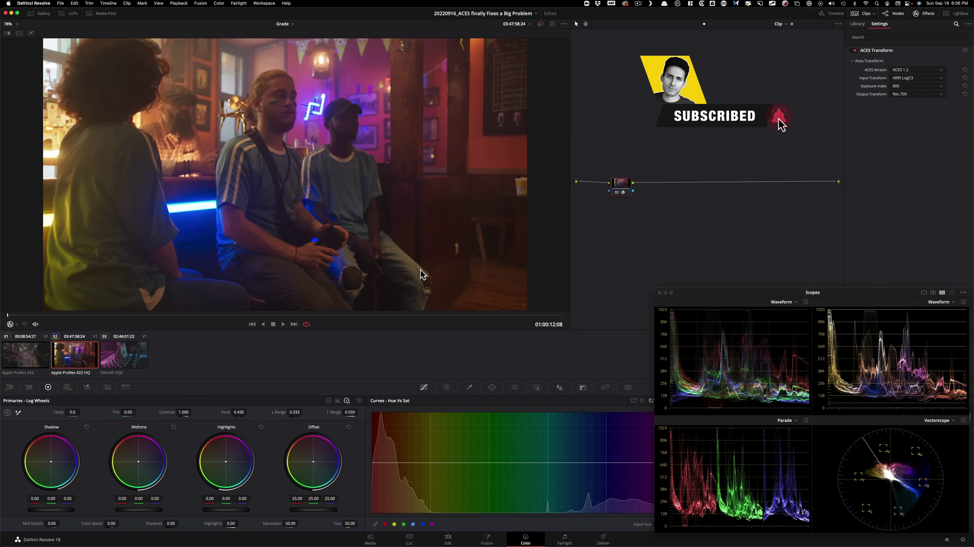
Zoom in on the neon sign, reposition node 01, and add a new serial node.
{"action": "left_click_drag", "start_coordinate": [622, 183], "coordinate": [660, 188]}
{"action": "scroll", "coordinate": [556, 224], "scroll_direction": "up", "scroll_amount": 6}
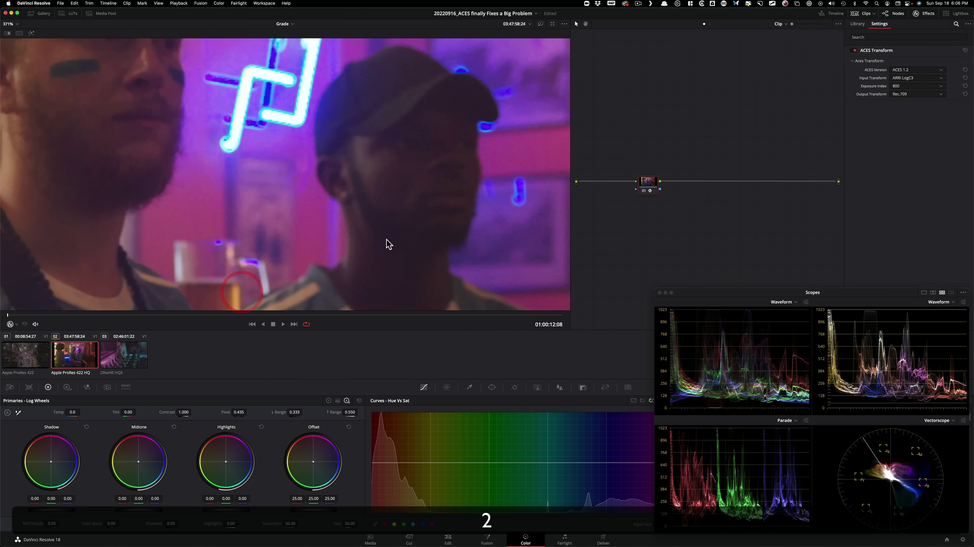
{"action": "left_click_drag", "start_coordinate": [386, 244], "coordinate": [371, 320]}
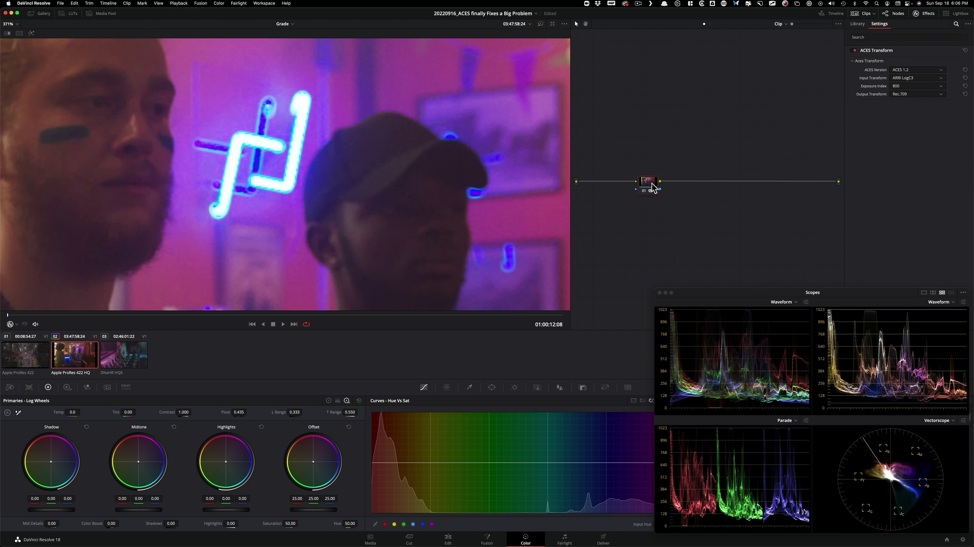
{"action": "mouse_move", "coordinate": [653, 188]}
{"action": "left_mouse_down"}
{"action": "mouse_move", "coordinate": [667, 188]}
{"action": "mouse_move", "coordinate": [648, 188]}
{"action": "left_mouse_up"}
{"action": "key", "text": "shift"}
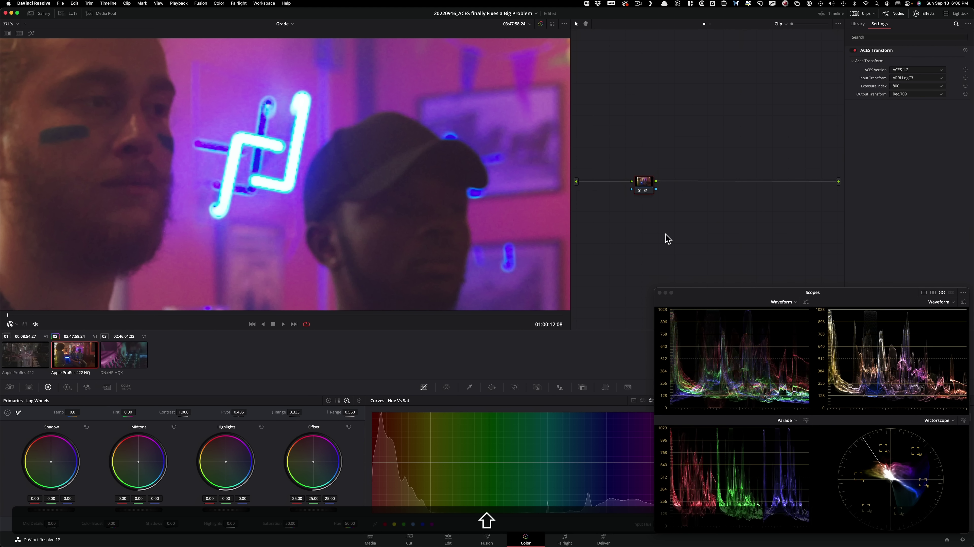
{"action": "key", "text": "shift+s"}
Position node 02, give it the ACES Transform effect, and select node 01.
{"action": "left_click_drag", "start_coordinate": [643, 207], "coordinate": [607, 188]}
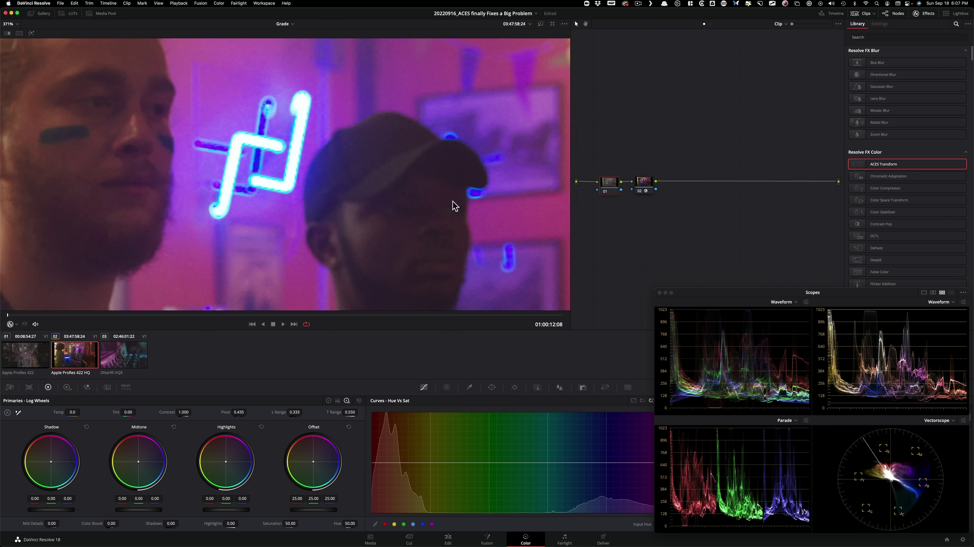
{"action": "left_click_drag", "start_coordinate": [647, 186], "coordinate": [649, 187]}
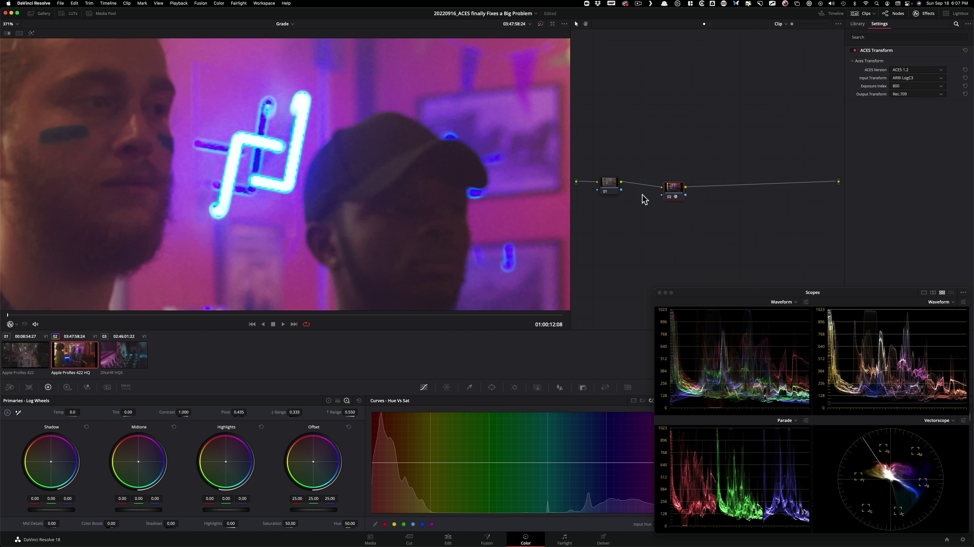
{"action": "left_click", "coordinate": [657, 185]}
{"action": "left_click", "coordinate": [605, 184]}
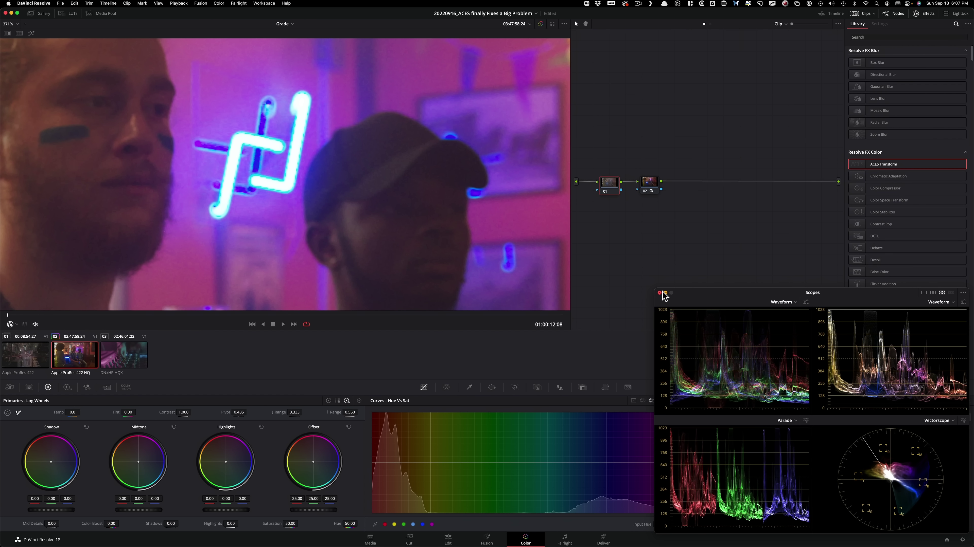
Restore node 01's shallower Hue vs Sat dip on the blue-purple hues via redo and undo.
{"action": "key", "text": "super+shift+z"}
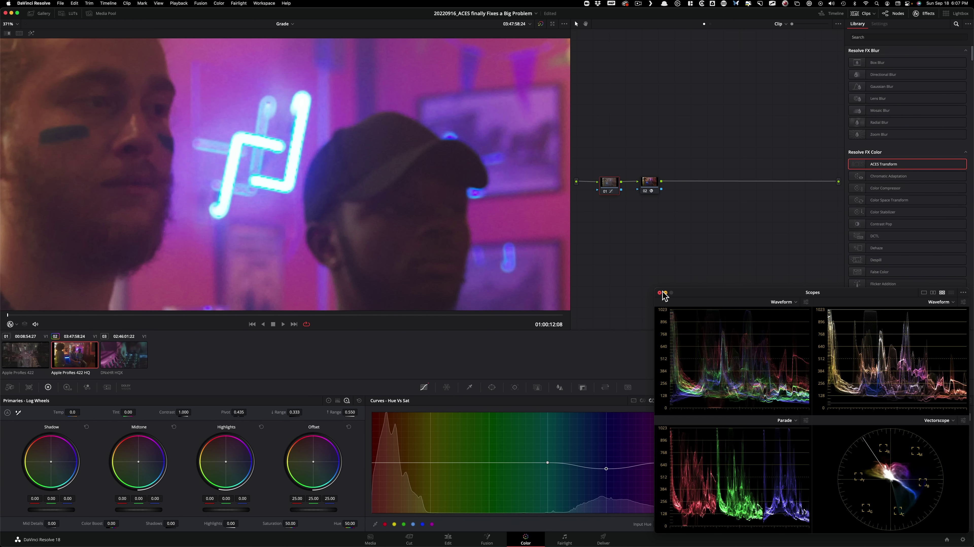
{"action": "key", "text": "super+shift+z"}
{"action": "key", "text": "super+shift+z"}
{"action": "key", "text": "super+shift+z"}
{"action": "key", "text": "super+shift+z"}
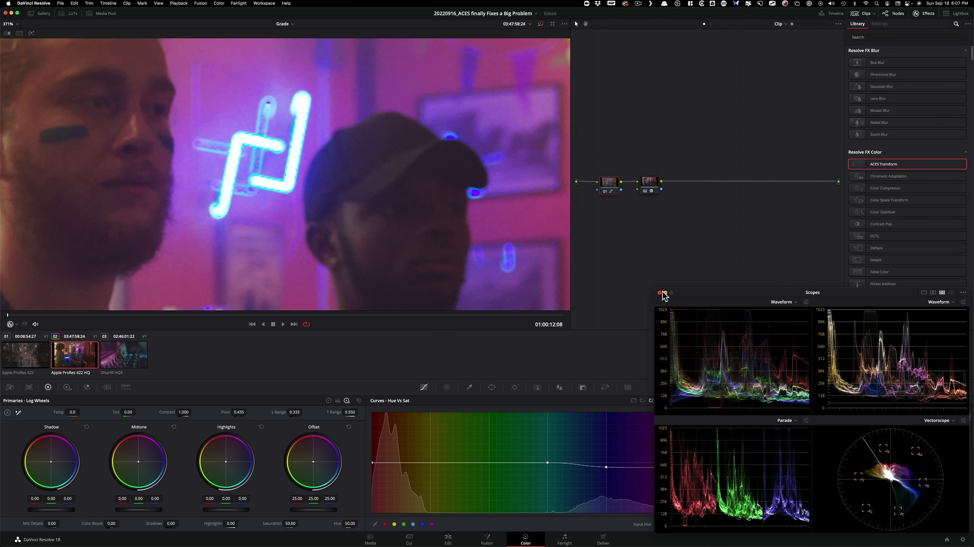
{"action": "key", "text": "super+shift+z"}
{"action": "key", "text": "super+shift+z"}
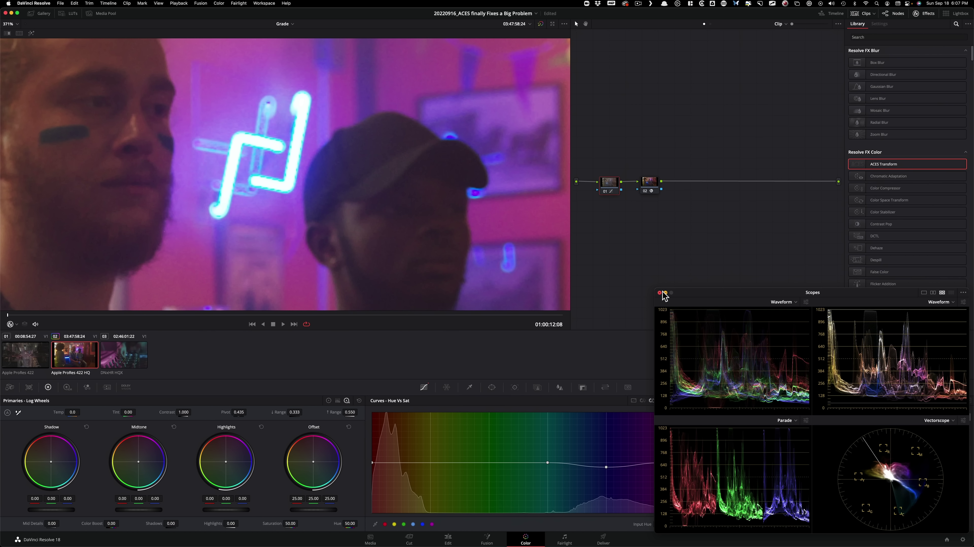
{"action": "key", "text": "super+shift+z"}
{"action": "key", "text": "super+shift+z"}
{"action": "key", "text": "super+shift+z"}
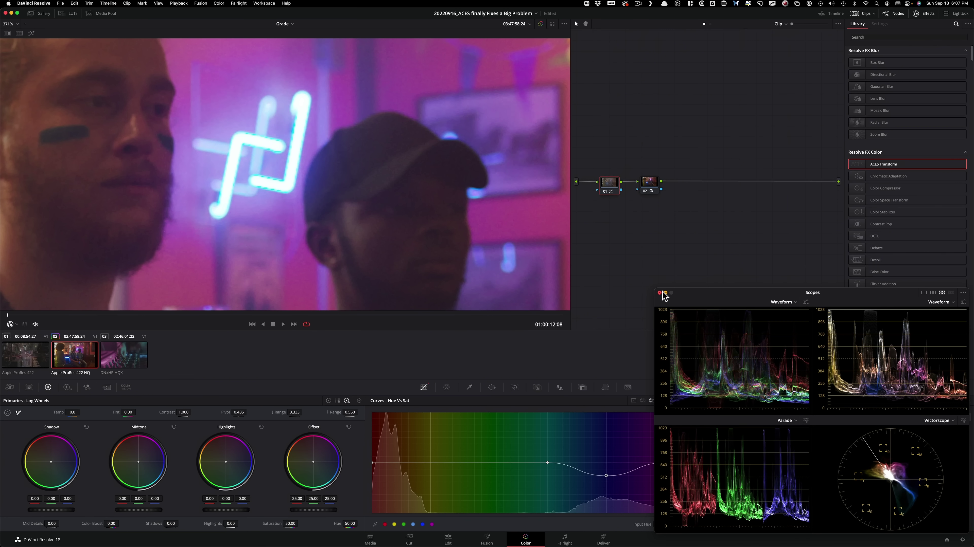
{"action": "key", "text": "super+z"}
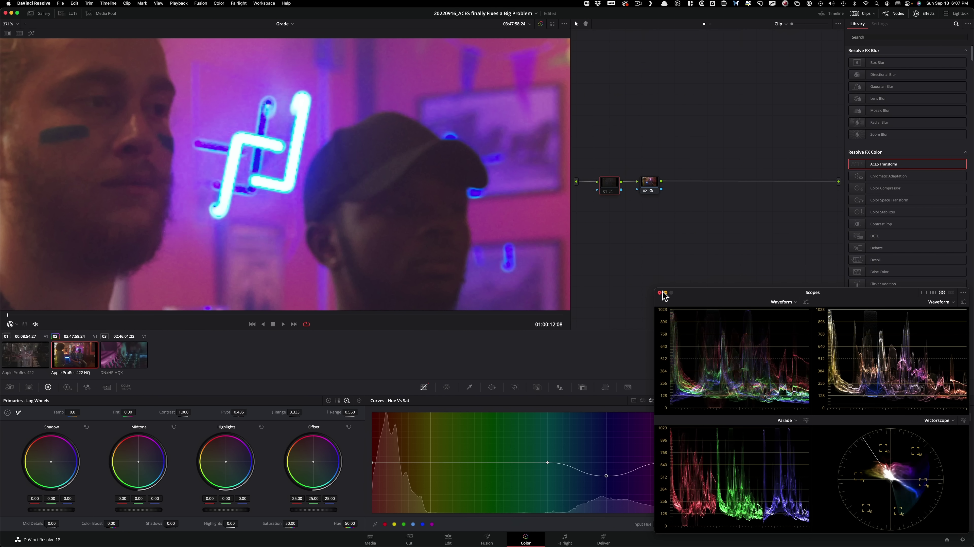
Toggle node 01's correction on and off to compare the neon, then show the whole shot.
{"action": "key", "text": "super+d"}
{"action": "key", "text": "super+d"}
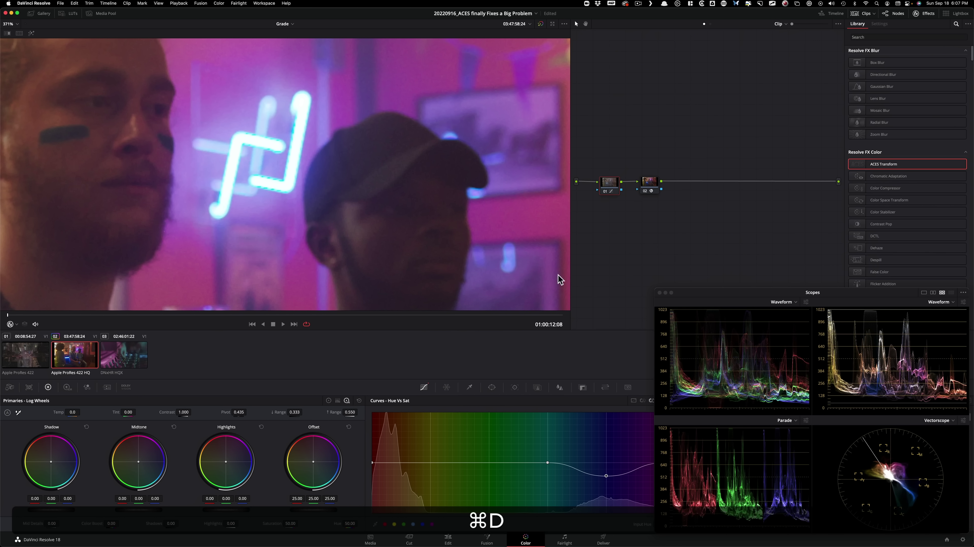
{"action": "scroll", "coordinate": [237, 146], "scroll_direction": "up", "scroll_amount": 3}
{"action": "key", "text": "super+d"}
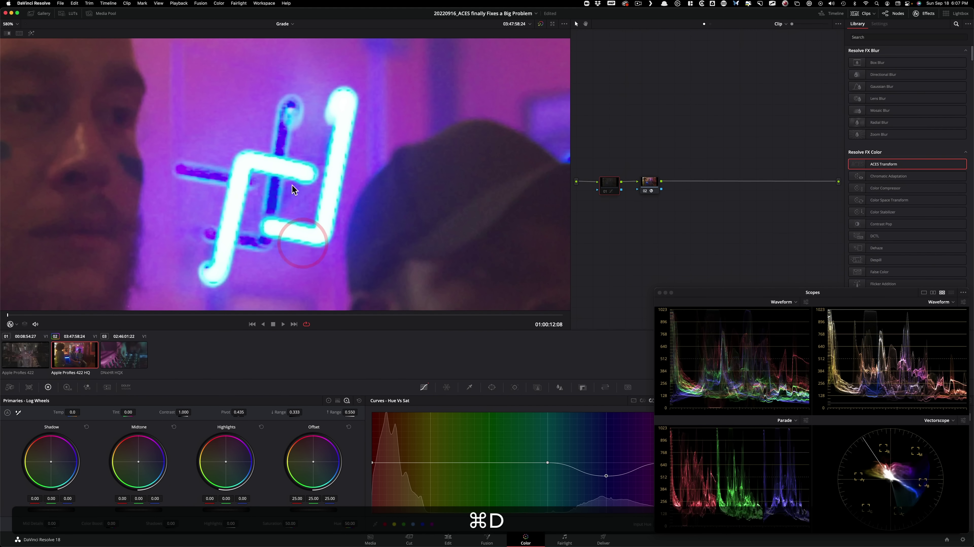
{"action": "key", "text": "super+d"}
{"action": "key", "text": "super+d"}
{"action": "key", "text": "super+d"}
{"action": "key", "text": "super+d"}
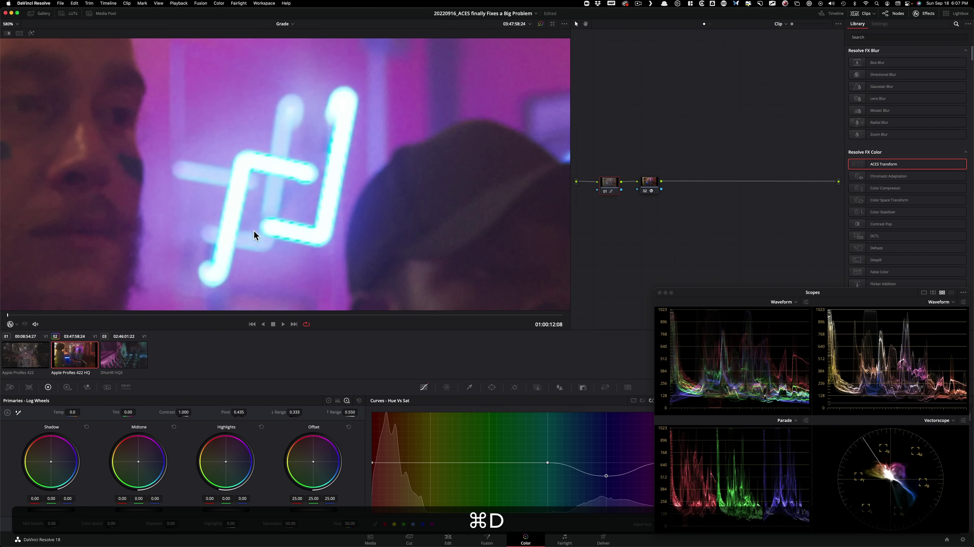
{"action": "key", "text": "super+d"}
{"action": "key", "text": "super+d"}
{"action": "key", "text": "super+d"}
{"action": "key", "text": "super+d"}
{"action": "key", "text": "super+d"}
{"action": "key", "text": "super+3"}
{"action": "key", "text": "2"}
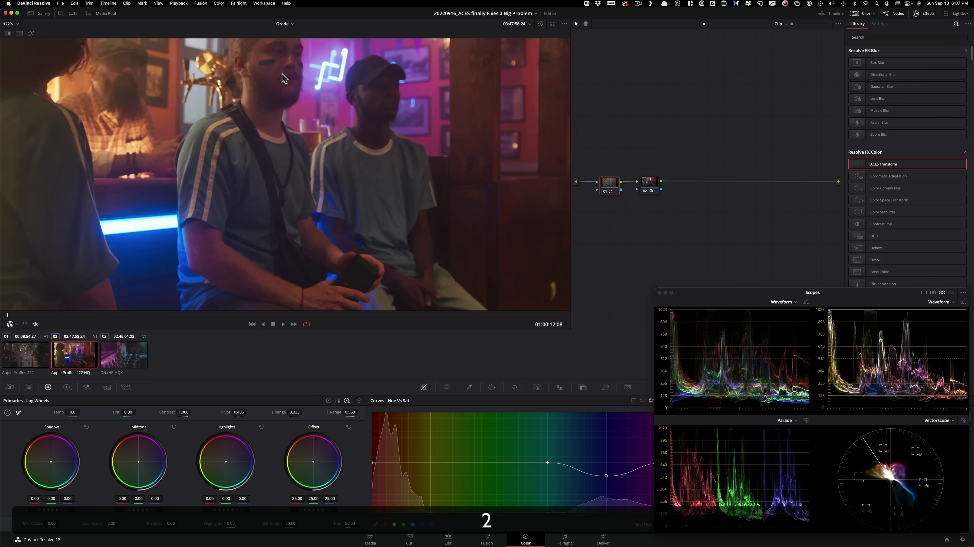
Keep comparing corrected and uncorrected neon in zoomed-in and full-frame views.
{"action": "scroll", "coordinate": [282, 79], "scroll_direction": "up", "scroll_amount": 10}
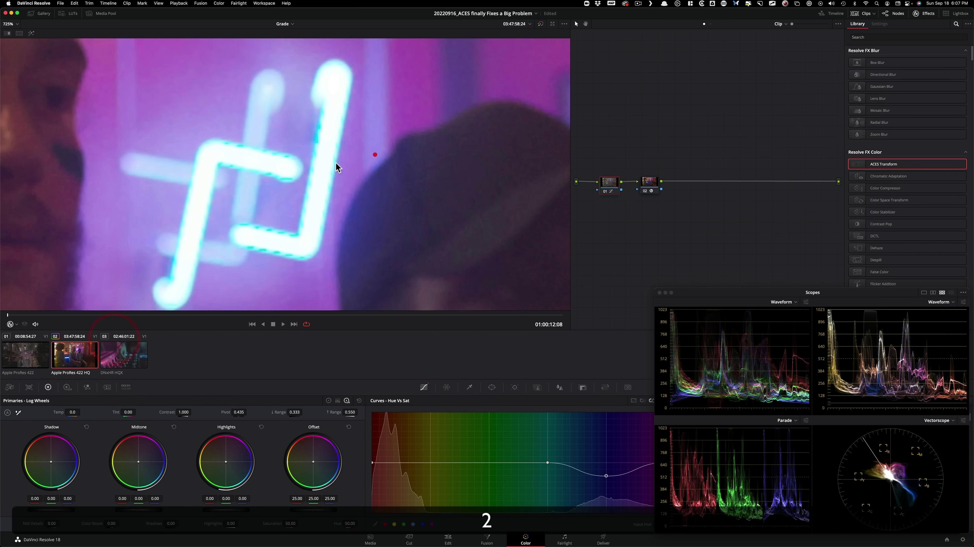
{"action": "key", "text": "super+d"}
{"action": "key", "text": "super+d"}
{"action": "key", "text": "super+3"}
{"action": "key", "text": "super+d"}
{"action": "key", "text": "super+d"}
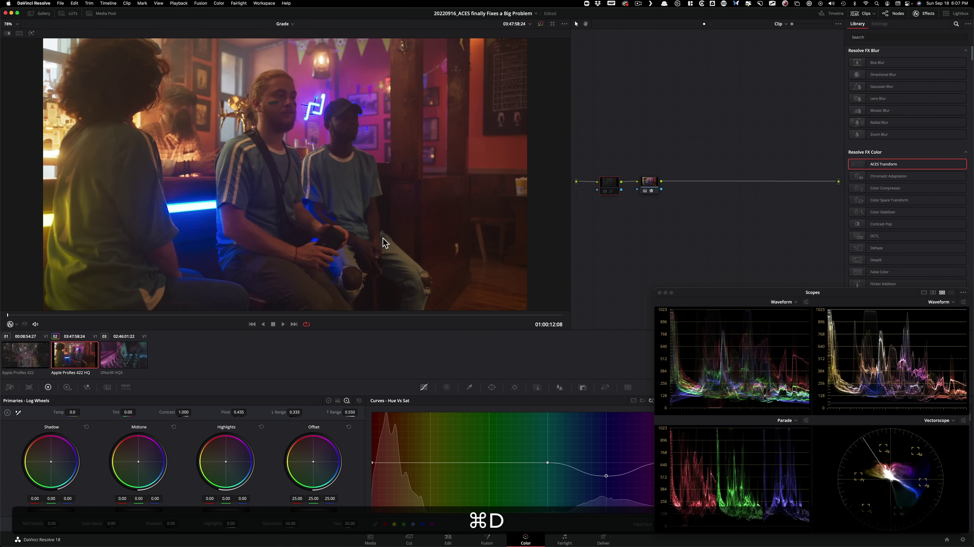
{"action": "scroll", "coordinate": [217, 248], "scroll_direction": "up", "scroll_amount": 10}
{"action": "scroll", "coordinate": [303, 174], "scroll_direction": "down", "scroll_amount": 10}
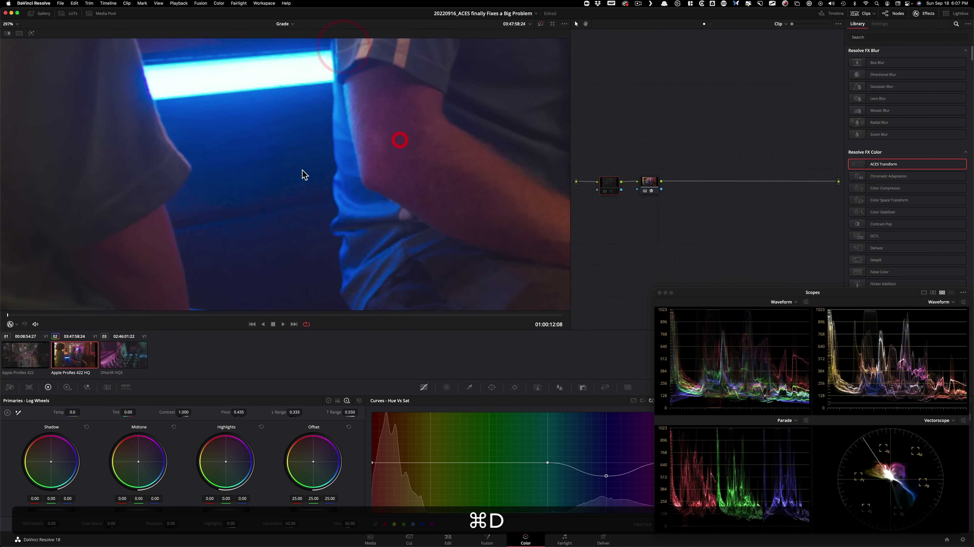
{"action": "key", "text": "super+d"}
{"action": "key", "text": "super+d"}
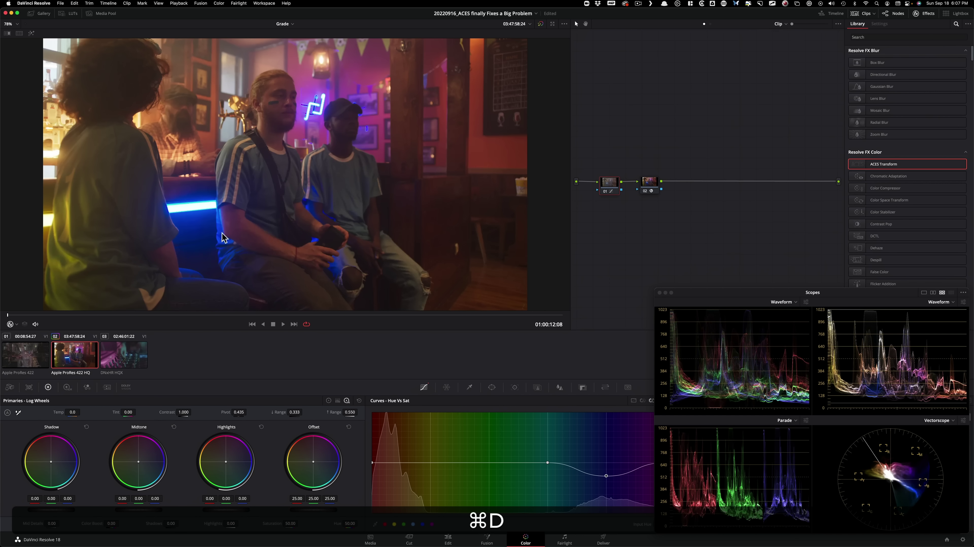
{"action": "scroll", "coordinate": [299, 200], "scroll_direction": "up", "scroll_amount": 12}
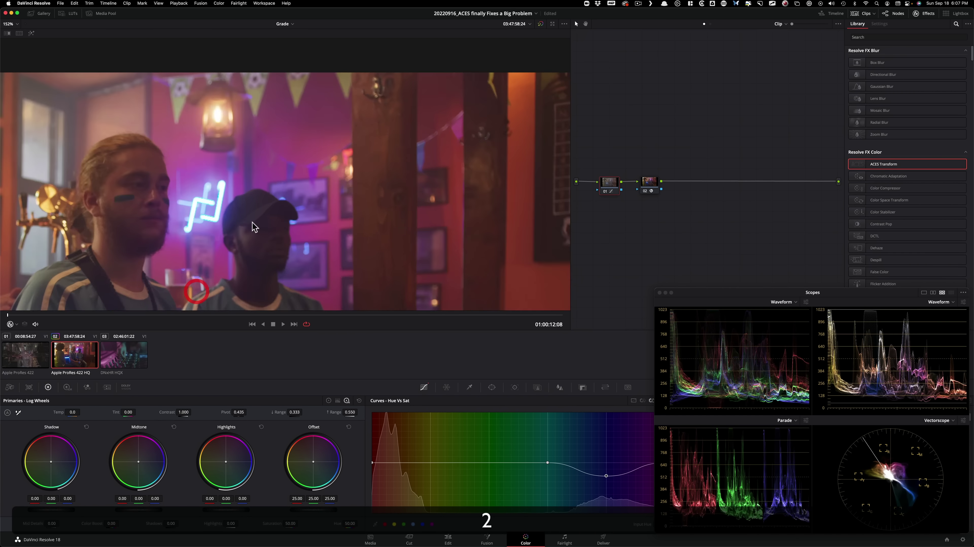
{"action": "key", "text": "super+d"}
{"action": "key", "text": "super+d"}
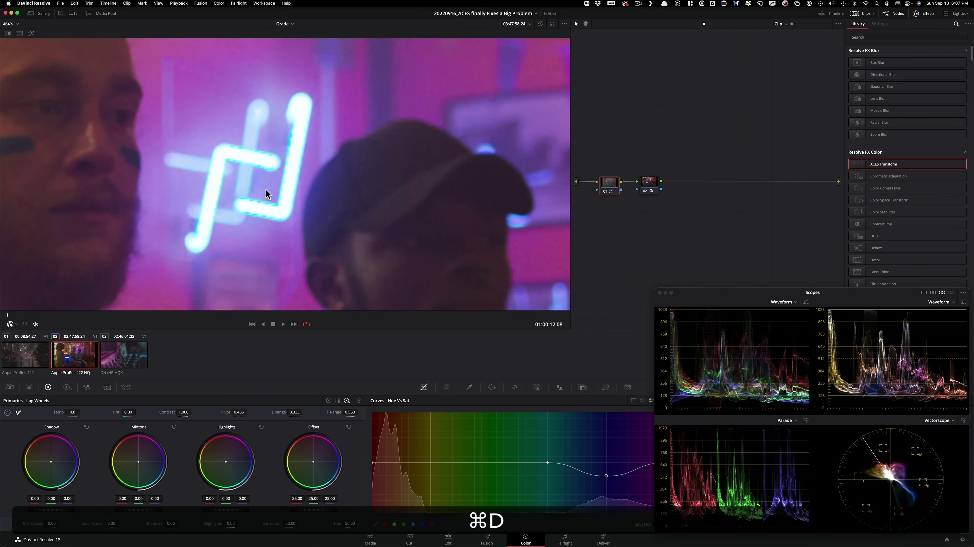
{"action": "key", "text": "super+3"}
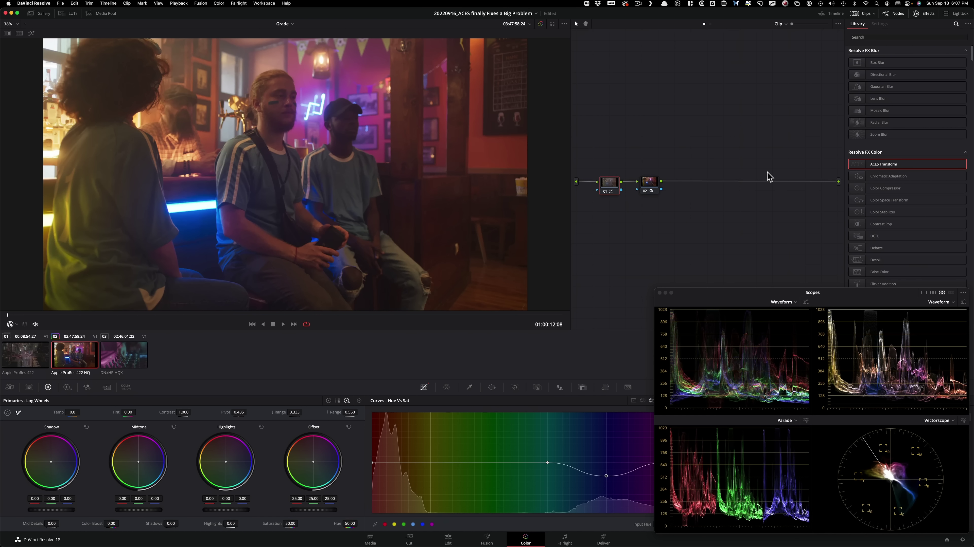
{"action": "key", "text": "super+d"}
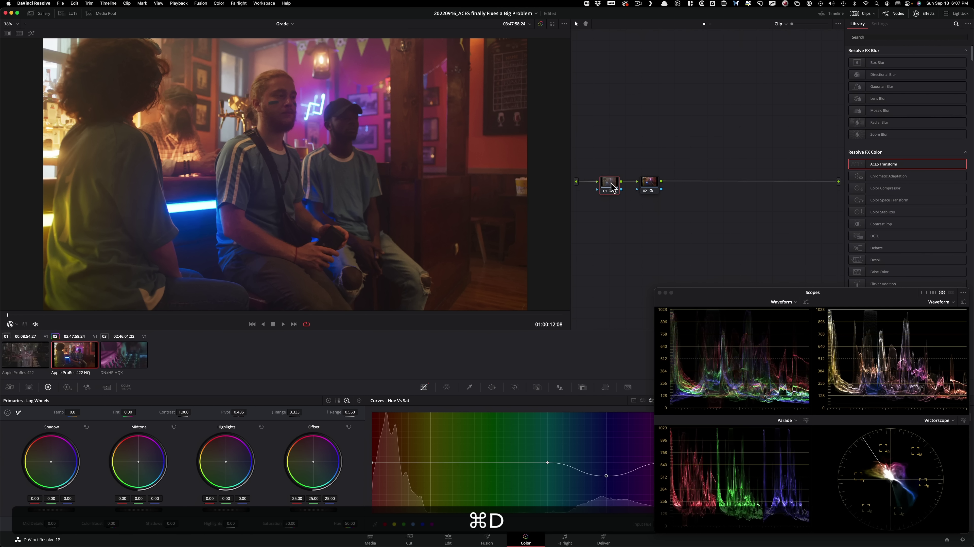
Switch to the DJ mixer clip and reset node 01's Hue vs Sat curve to flat.
{"action": "left_click", "coordinate": [106, 362]}
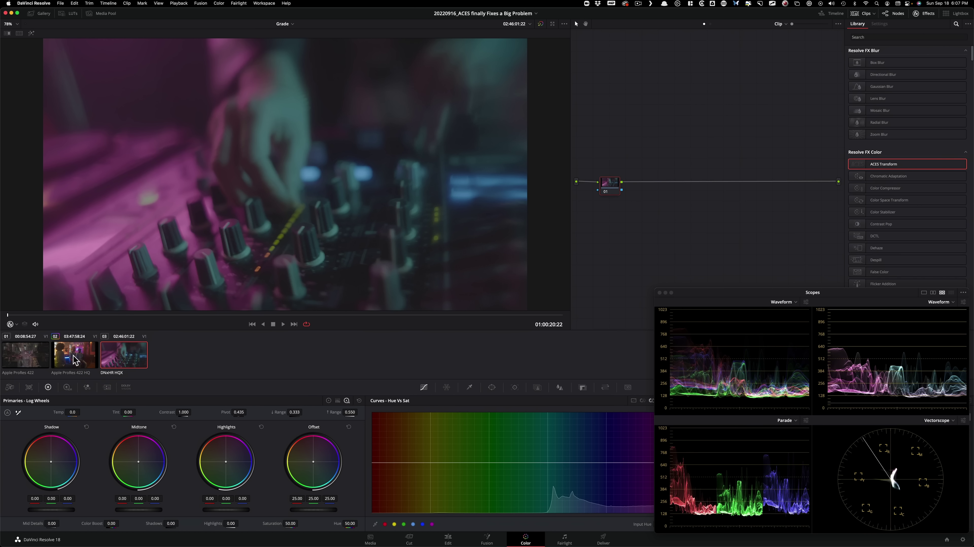
{"action": "key", "text": "3"}
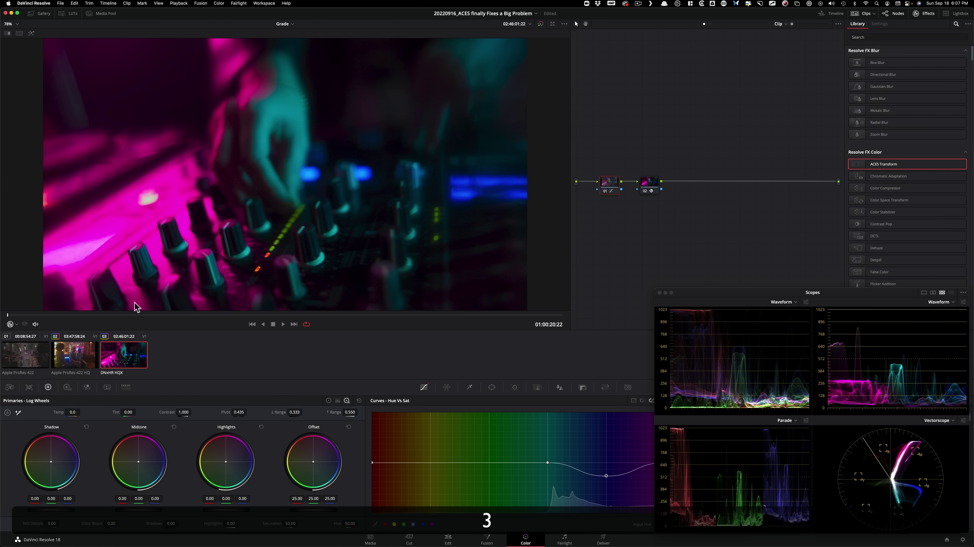
{"action": "key", "text": "ctrl"}
{"action": "left_click", "coordinate": [601, 182], "text": "ctrl"}
{"action": "left_click", "coordinate": [645, 189]}
Lower Hue vs Sat saturation for the blue and magenta hues on the zoomed-in lights.
{"action": "scroll", "coordinate": [316, 193], "scroll_direction": "up", "scroll_amount": 3}
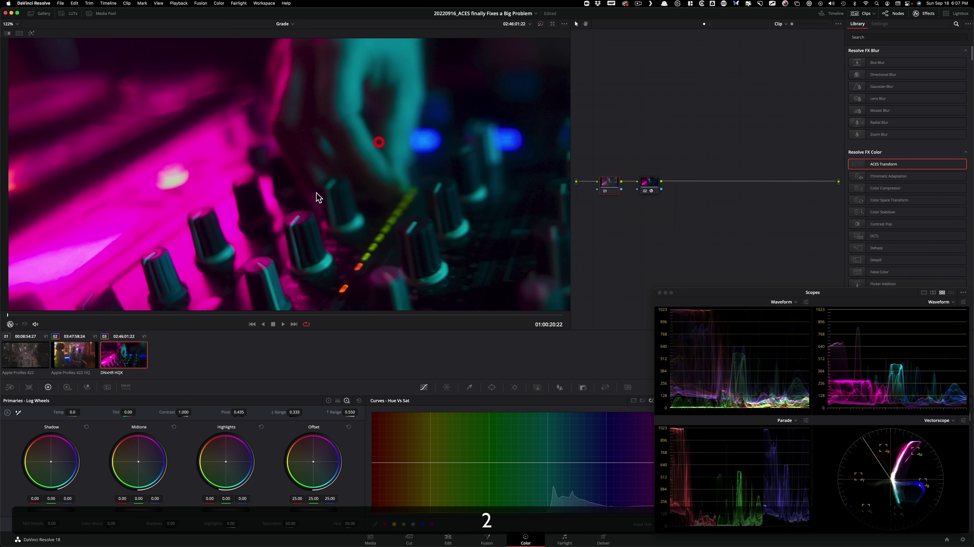
{"action": "left_click_drag", "start_coordinate": [316, 193], "coordinate": [389, 166]}
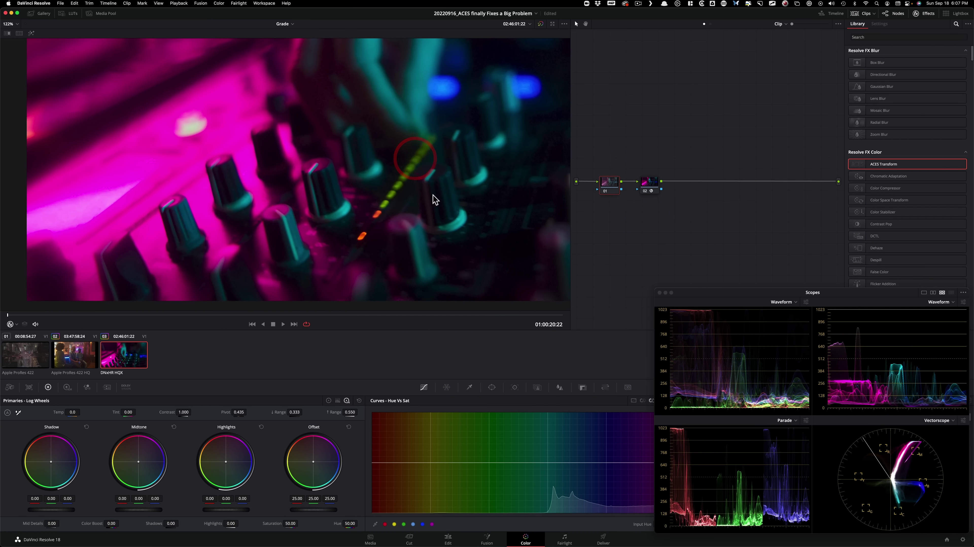
{"action": "scroll", "coordinate": [433, 195], "scroll_direction": "up", "scroll_amount": 3}
{"action": "left_click_drag", "start_coordinate": [447, 165], "coordinate": [132, 191]}
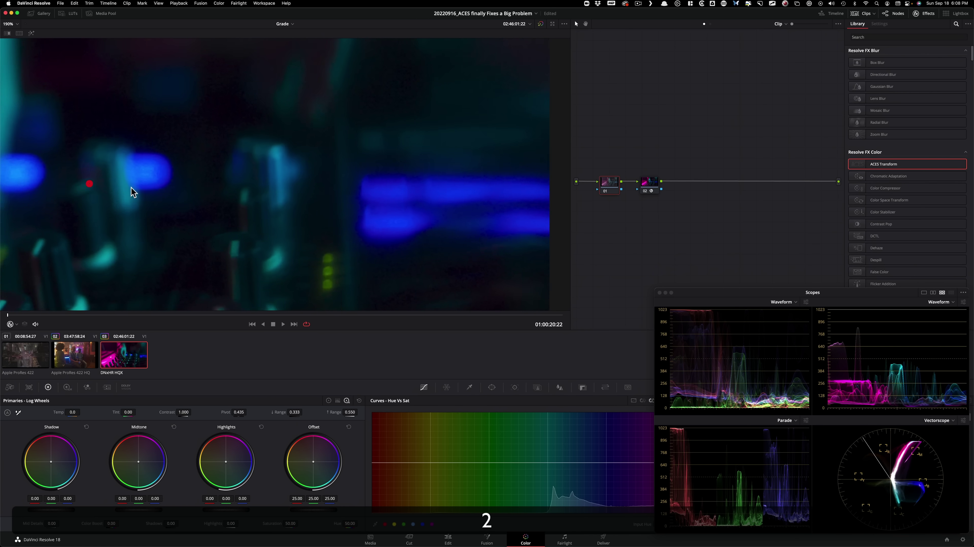
{"action": "left_click_drag", "start_coordinate": [398, 233], "coordinate": [532, 70]}
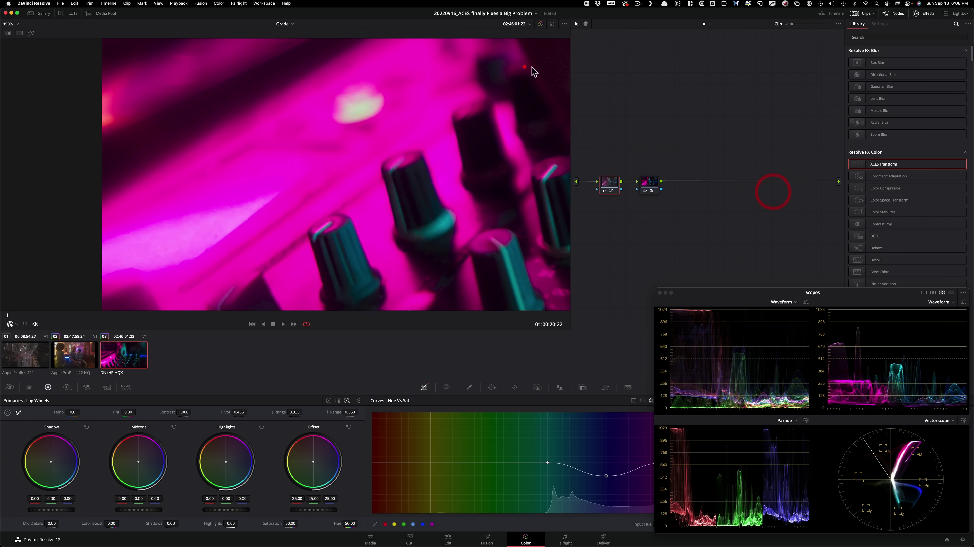
{"action": "left_click_drag", "start_coordinate": [374, 217], "coordinate": [928, 449]}
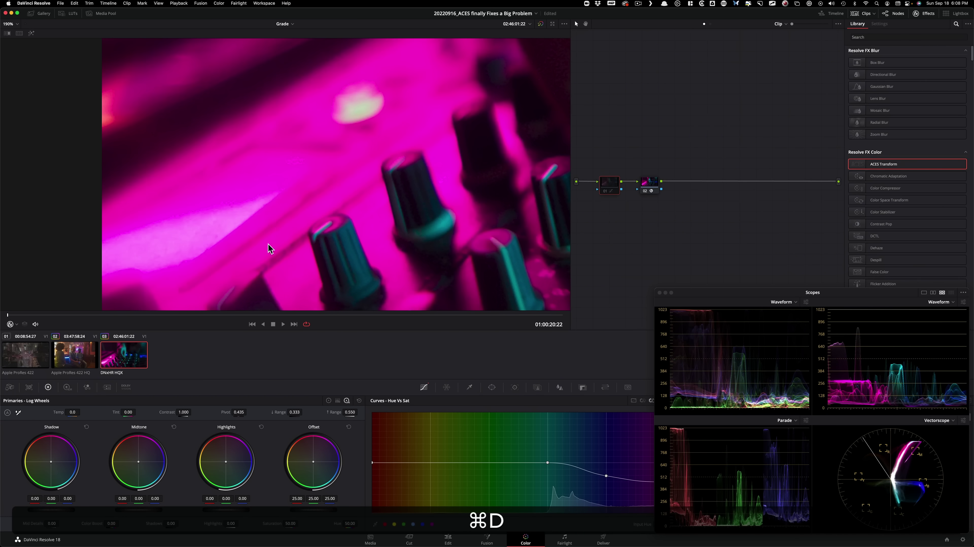
Compare the graded and ungraded DJ mixer image, fitting the whole frame in the viewer.
{"action": "scroll", "coordinate": [398, 188], "scroll_direction": "up", "scroll_amount": 3}
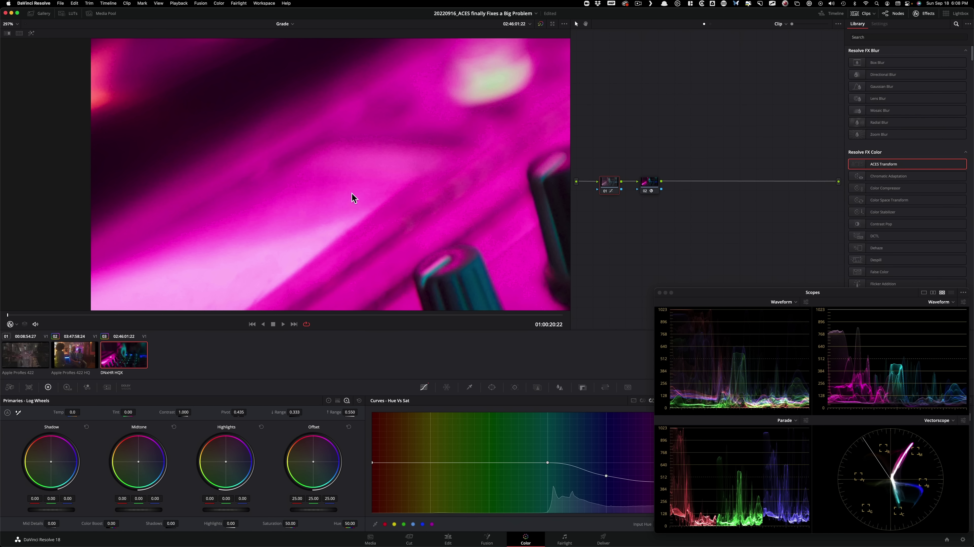
{"action": "key", "text": "super+d"}
{"action": "key", "text": "super+d"}
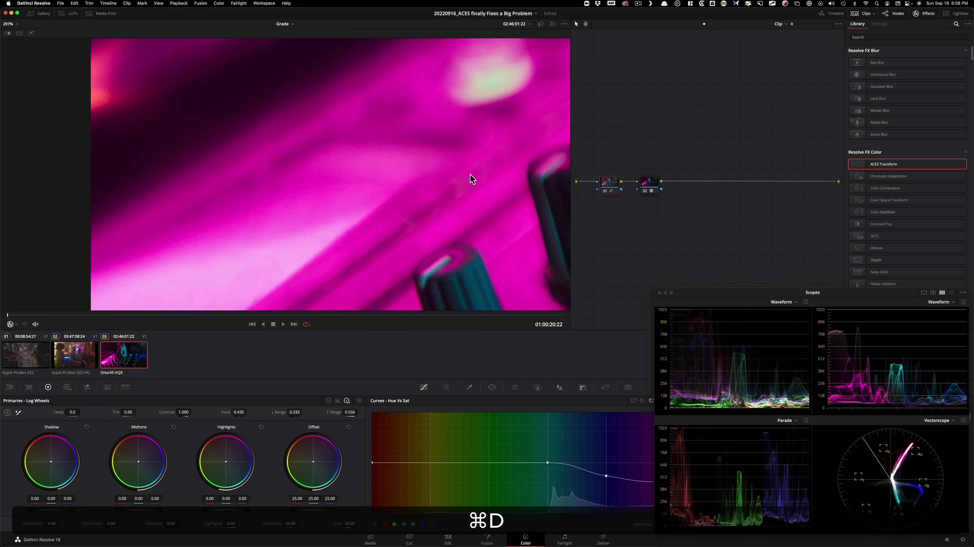
{"action": "key", "text": "shift+z"}
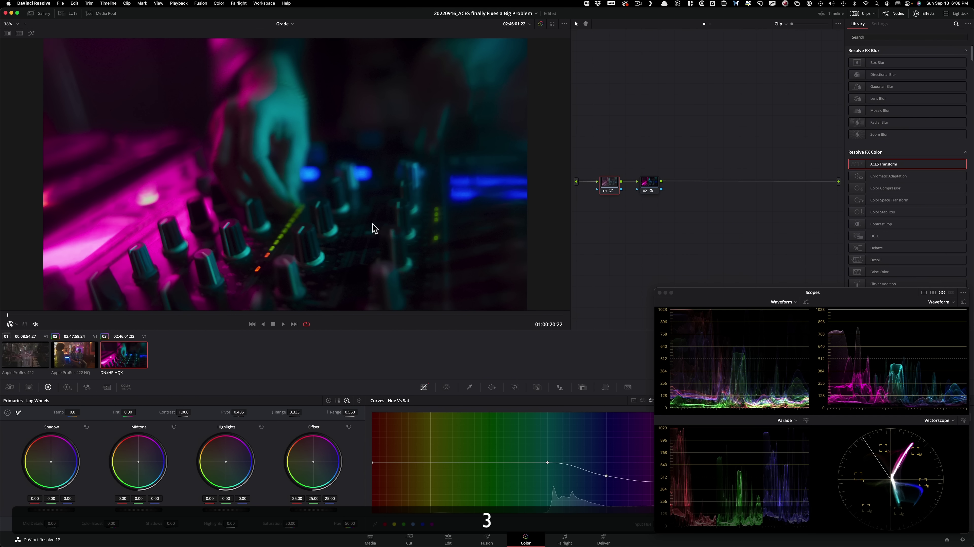
{"action": "key", "text": "super+d"}
{"action": "key", "text": "super+d"}
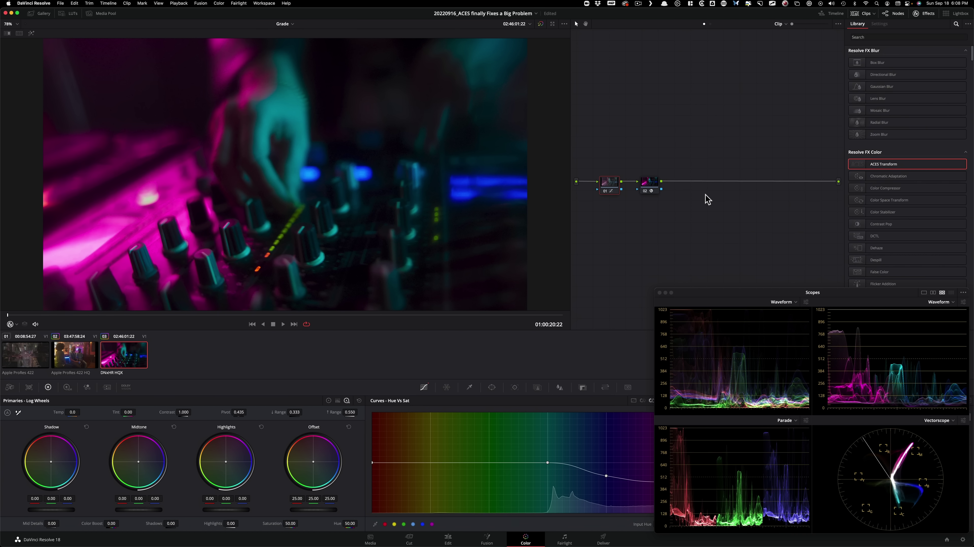
{"action": "right_click", "coordinate": [617, 217]}
Reset all grades and nodes and apply an ACES Transform at ACES 1.3 to node 01.
{"action": "left_click", "coordinate": [652, 218]}
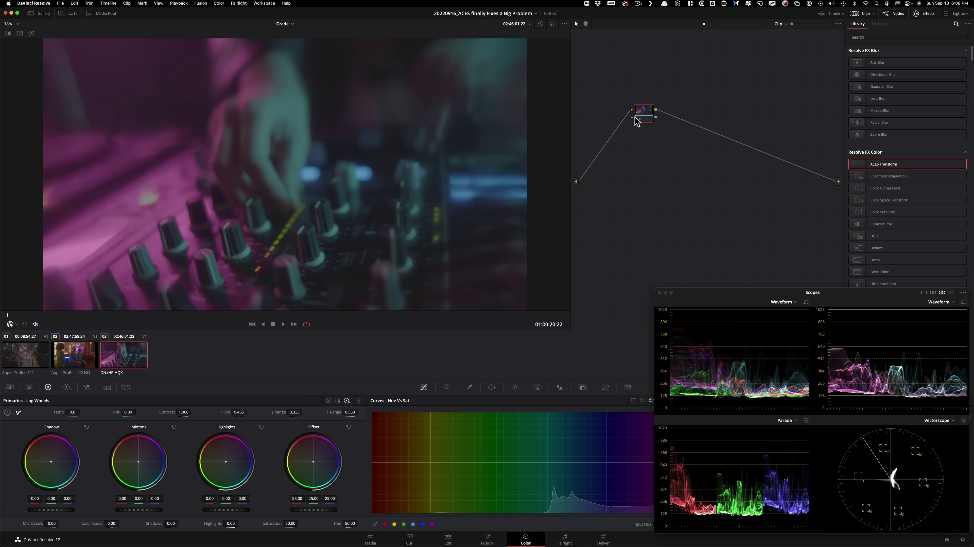
{"action": "left_click_drag", "start_coordinate": [637, 121], "coordinate": [633, 140]}
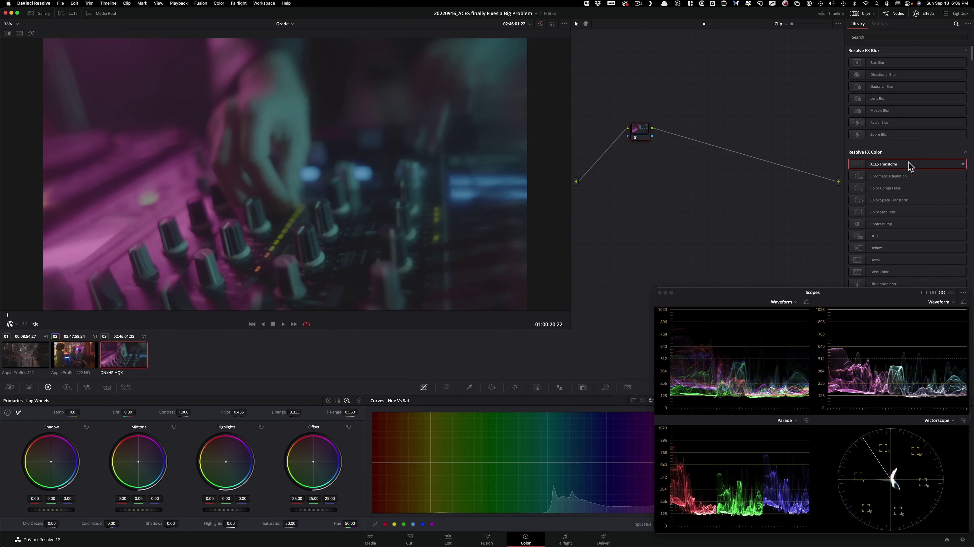
{"action": "left_click_drag", "start_coordinate": [895, 165], "coordinate": [643, 124]}
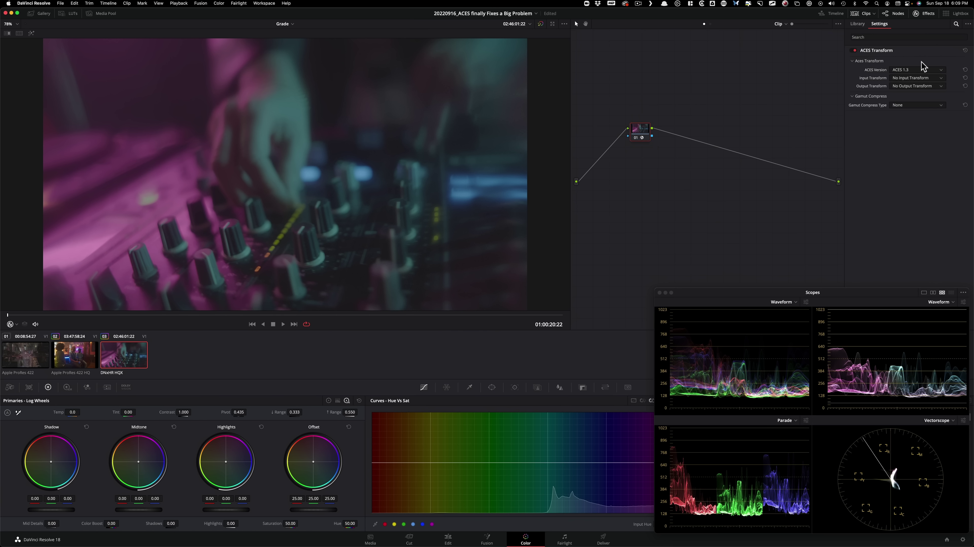
{"action": "left_click", "coordinate": [918, 71]}
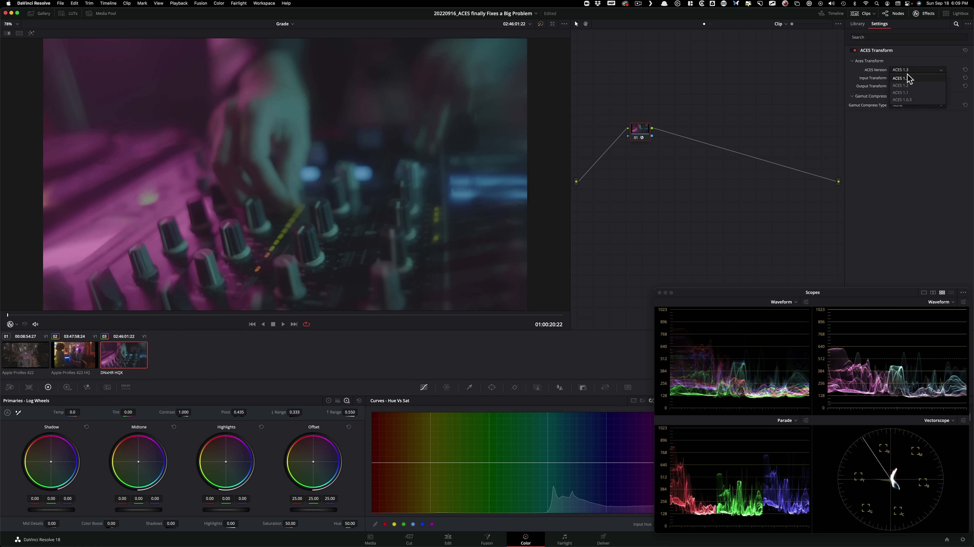
{"action": "left_click", "coordinate": [697, 116]}
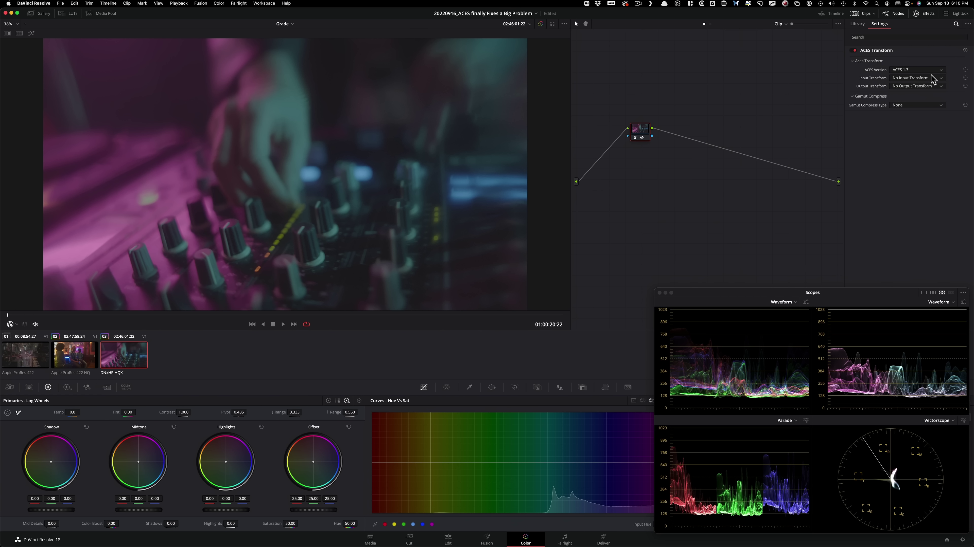
Set the ACES Transform input to ARRI LogC3 and output to Rec.709.
{"action": "left_click", "coordinate": [915, 79]}
{"action": "left_click", "coordinate": [907, 96]}
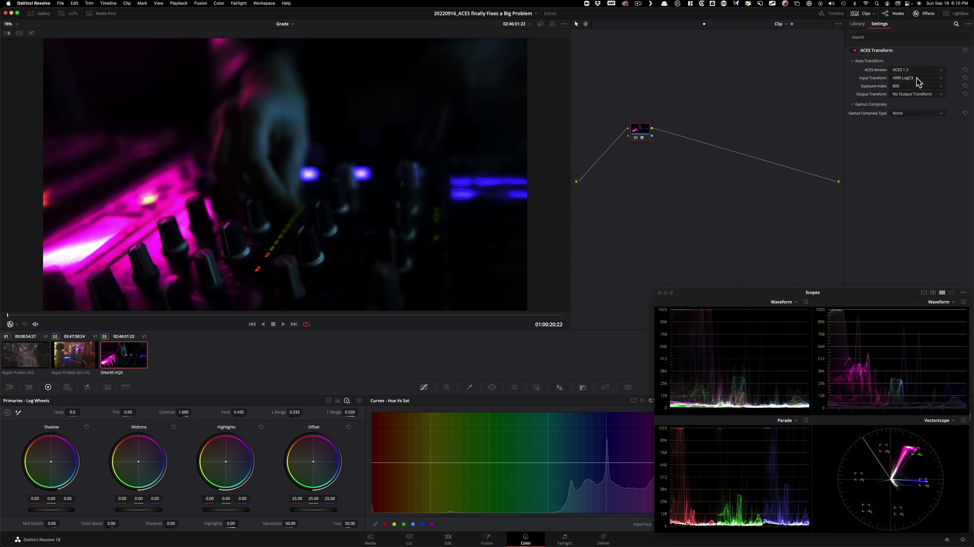
{"action": "left_click", "coordinate": [914, 94]}
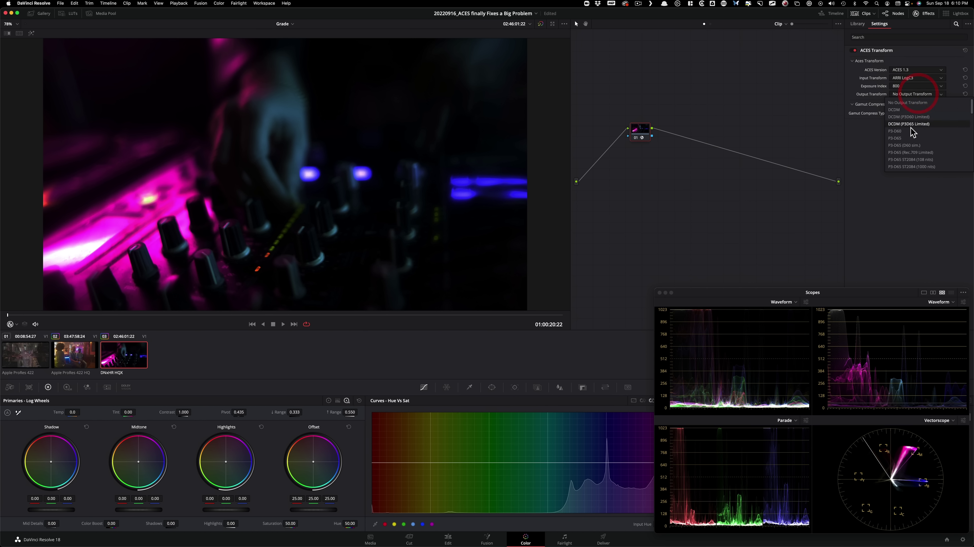
{"action": "scroll", "coordinate": [928, 166], "scroll_direction": "down", "scroll_amount": 5}
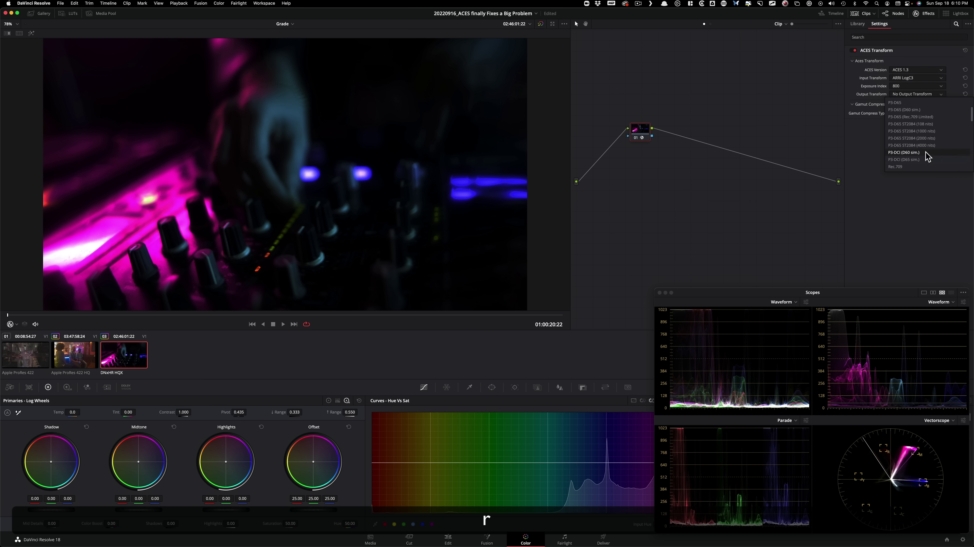
{"action": "left_click", "coordinate": [911, 165]}
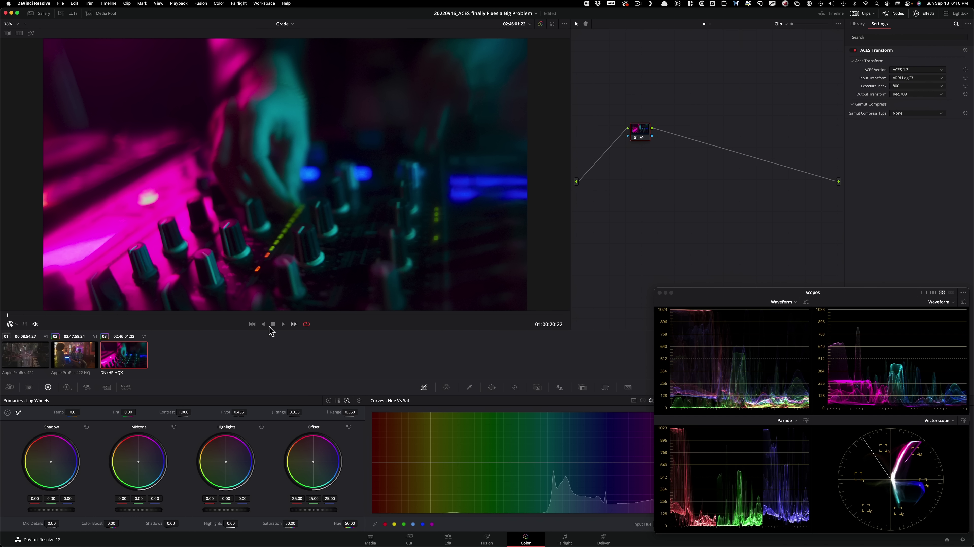
Compare ACES 1.2 and 1.1, settle back on ACES 1.3, then check a later frame.
{"action": "left_click", "coordinate": [918, 71]}
{"action": "left_click", "coordinate": [924, 80]}
{"action": "left_click", "coordinate": [931, 71]}
{"action": "left_click", "coordinate": [931, 93]}
{"action": "left_click", "coordinate": [928, 69]}
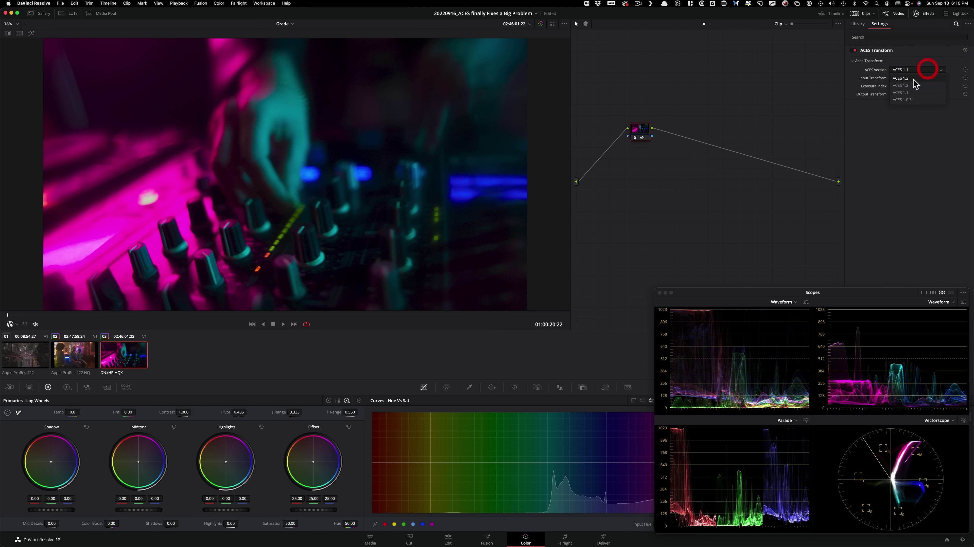
{"action": "left_click", "coordinate": [914, 79]}
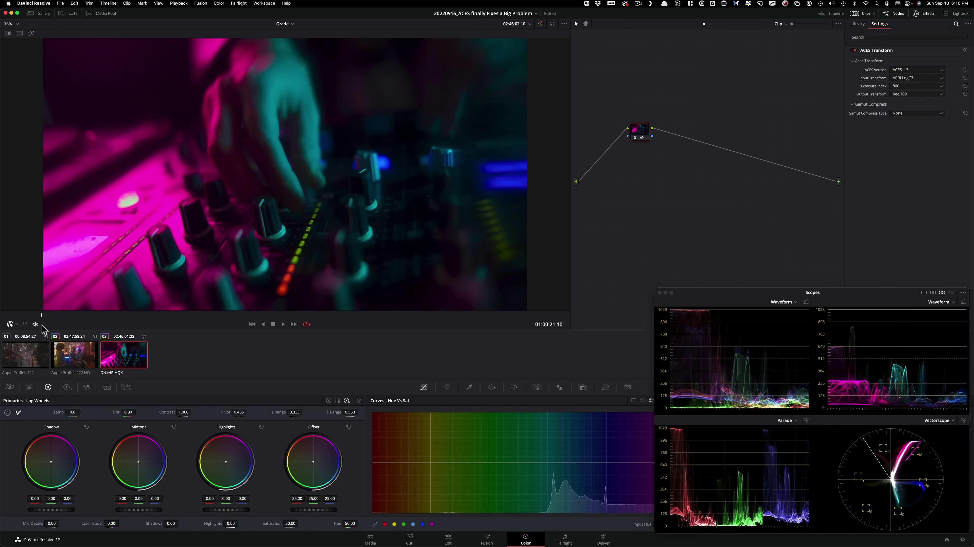
{"action": "left_click", "coordinate": [41, 326]}
Compare ACES reference and ACES parametric gamut compression, settling on ACES parametric gamut compress.
{"action": "left_click", "coordinate": [922, 114]}
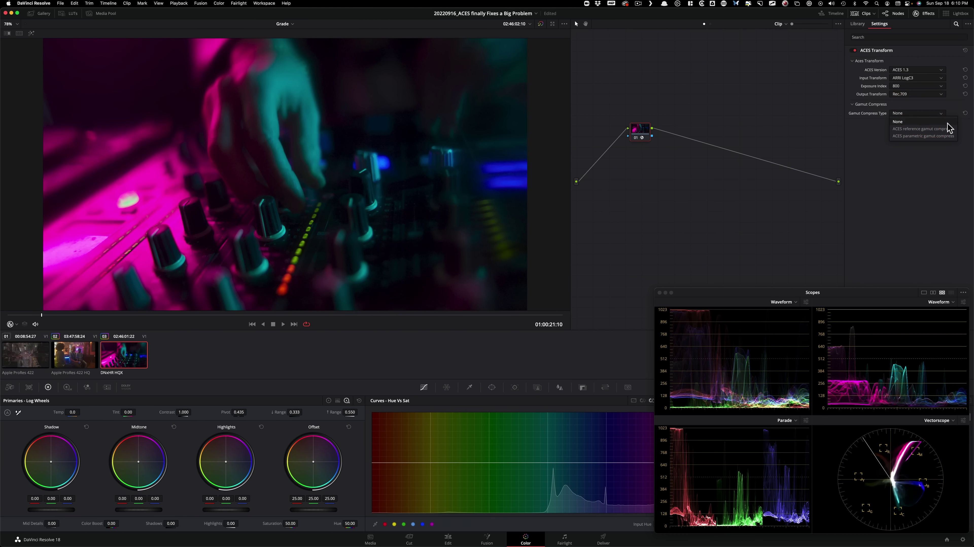
{"action": "left_click", "coordinate": [916, 130]}
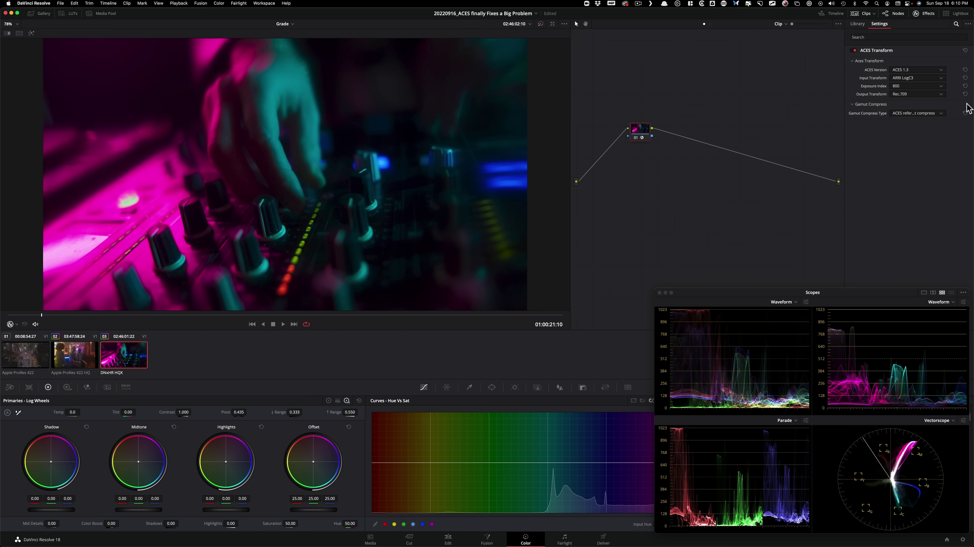
{"action": "left_click", "coordinate": [925, 113]}
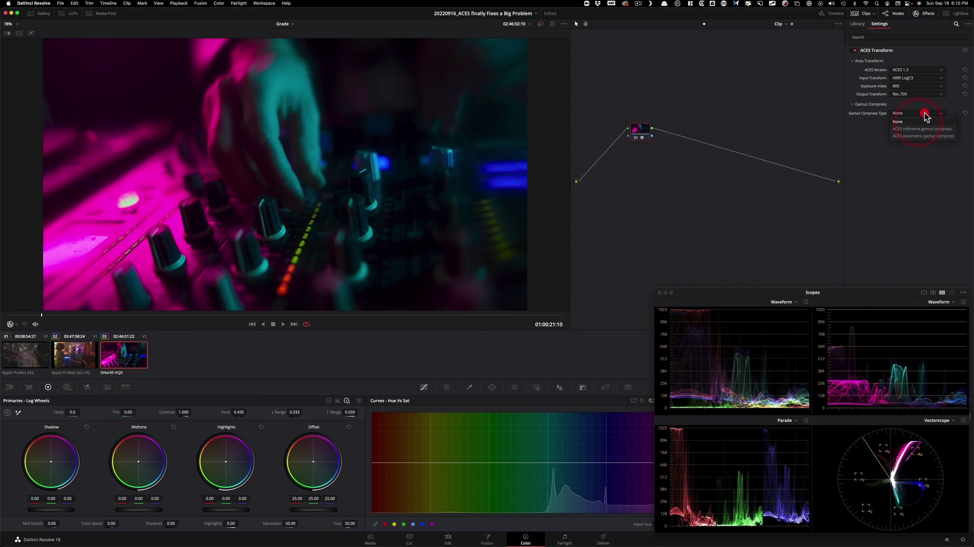
{"action": "left_click", "coordinate": [931, 130]}
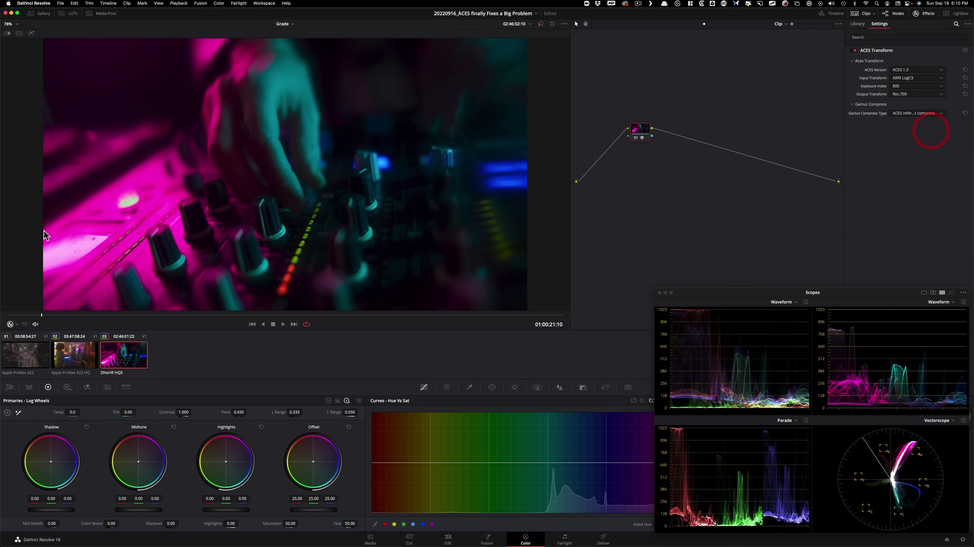
{"action": "left_click", "coordinate": [915, 114]}
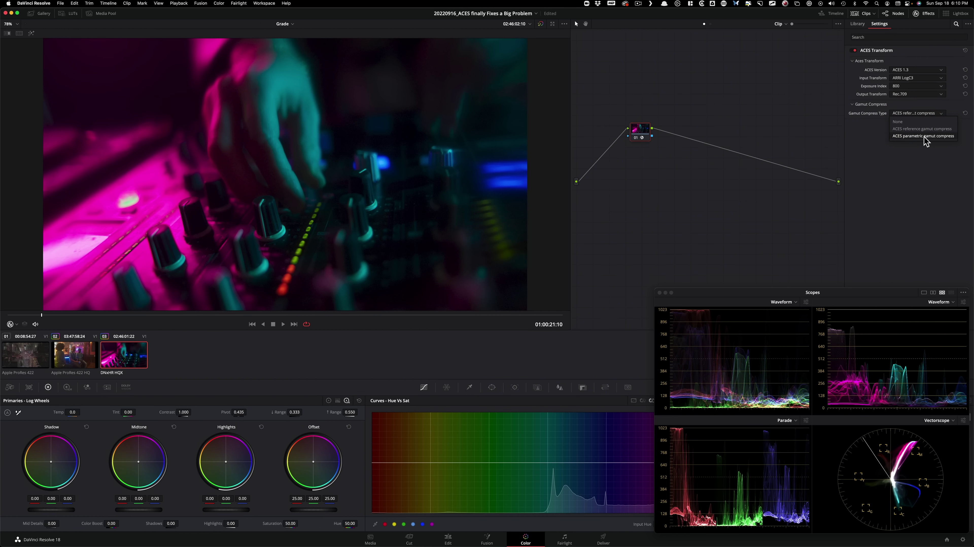
{"action": "left_click", "coordinate": [934, 135]}
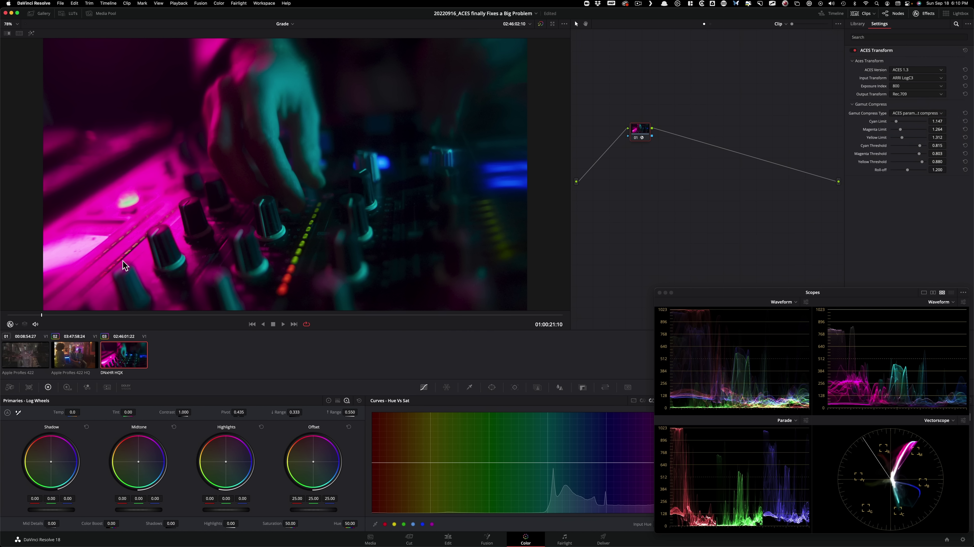
{"action": "left_click", "coordinate": [917, 114]}
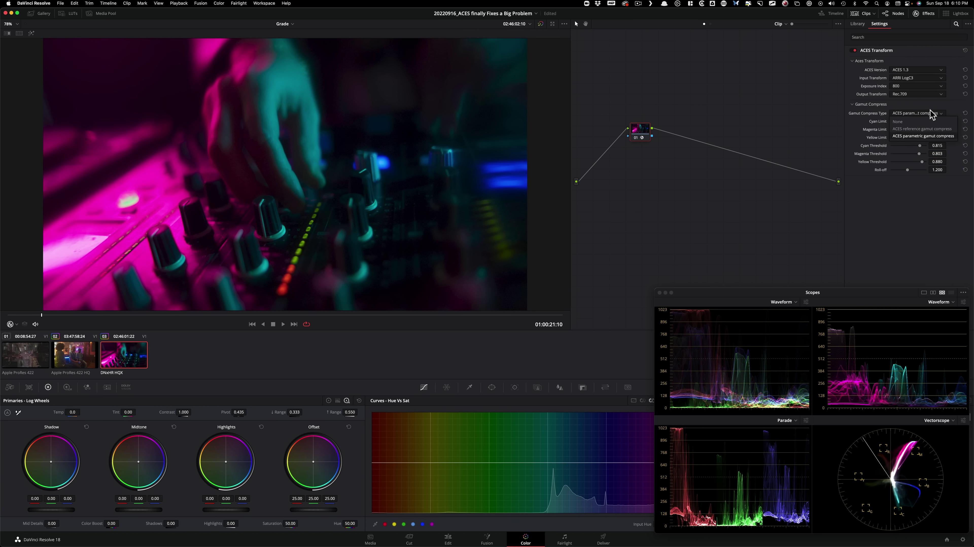
{"action": "left_click", "coordinate": [909, 128]}
{"action": "left_click", "coordinate": [920, 114]}
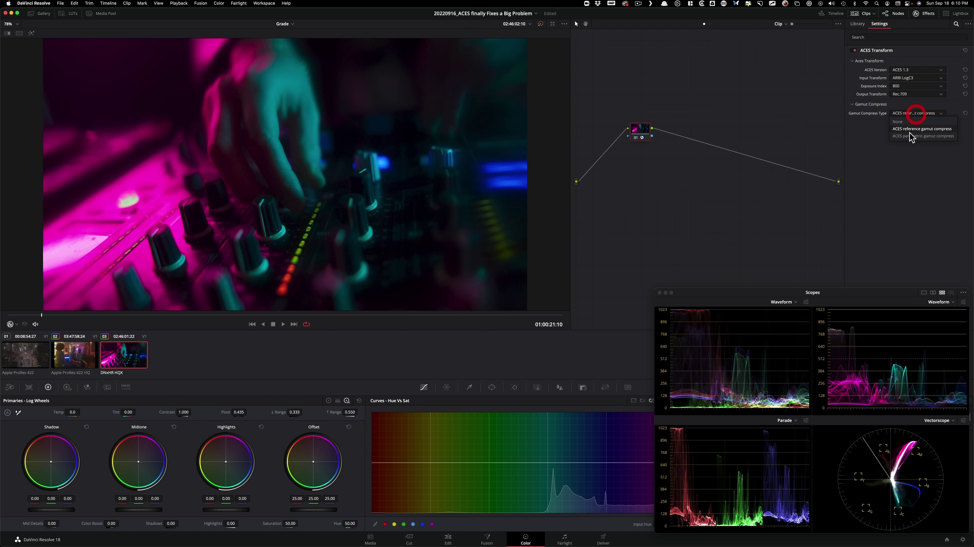
{"action": "left_click", "coordinate": [913, 133]}
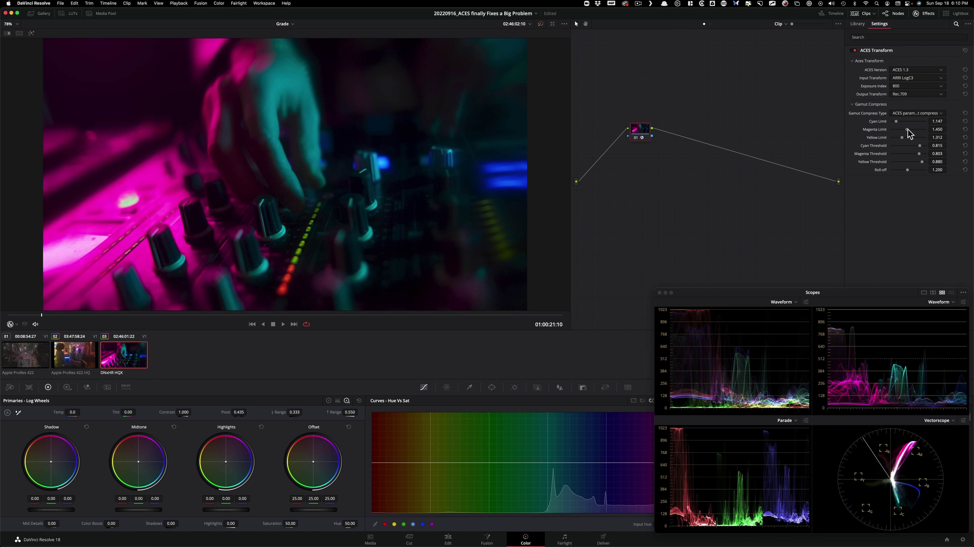
Raise Magenta Limit to 1.789 and lower Magenta Threshold to 0.679, comparing with the node bypassed.
{"action": "mouse_move", "coordinate": [907, 129]}
{"action": "left_mouse_down"}
{"action": "mouse_move", "coordinate": [921, 133]}
{"action": "mouse_move", "coordinate": [906, 142]}
{"action": "left_mouse_up"}
{"action": "left_click_drag", "start_coordinate": [917, 130], "coordinate": [914, 130]}
{"action": "left_click_drag", "start_coordinate": [919, 155], "coordinate": [915, 154]}
{"action": "key", "text": "super+d"}
{"action": "key", "text": "super+d"}
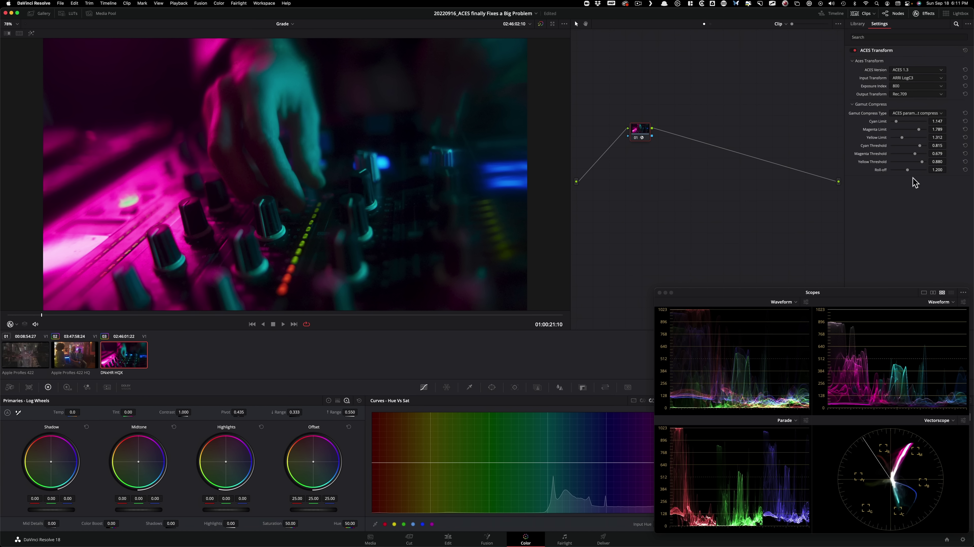
Set Roll-off to 1.202, compare again with the node bypassed, and select the bar-scene clip.
{"action": "left_click_drag", "start_coordinate": [908, 171], "coordinate": [909, 172]}
{"action": "left_click_drag", "start_coordinate": [909, 172], "coordinate": [906, 172]}
{"action": "key", "text": "super+d"}
{"action": "key", "text": "super+d"}
{"action": "left_click", "coordinate": [76, 356]}
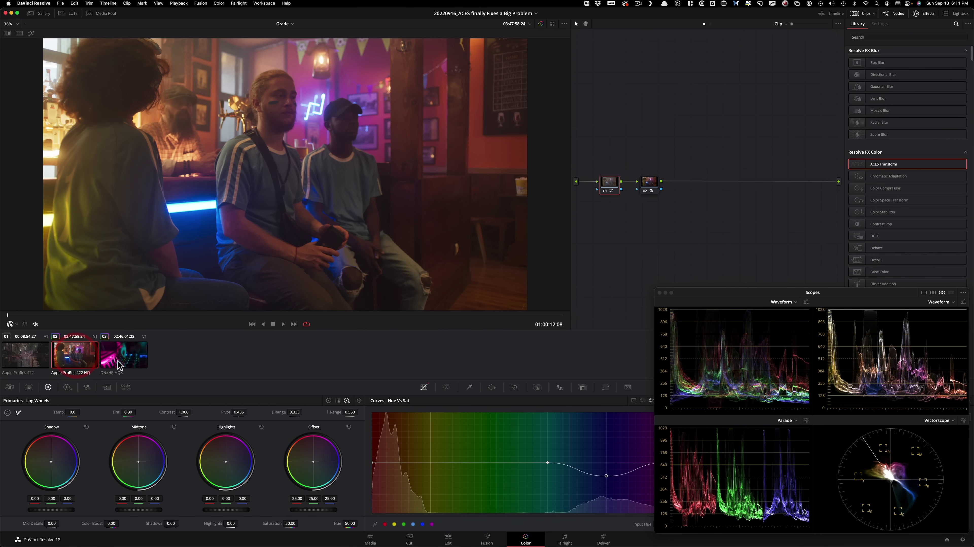
Rearrange the bar-scene clip's nodes and set gamut compression to None for comparison.
{"action": "left_click_drag", "start_coordinate": [647, 135], "coordinate": [629, 183]}
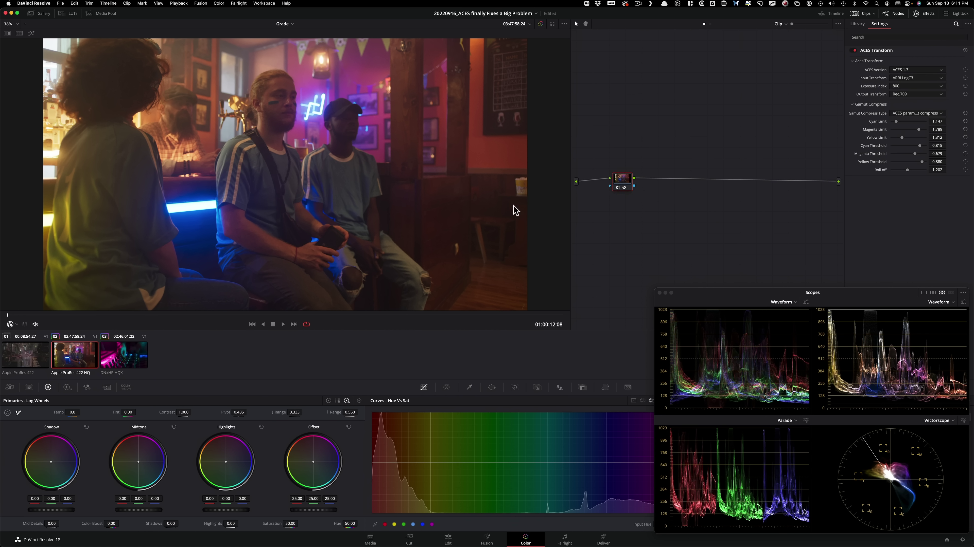
{"action": "scroll", "coordinate": [516, 210], "scroll_direction": "up", "scroll_amount": 10}
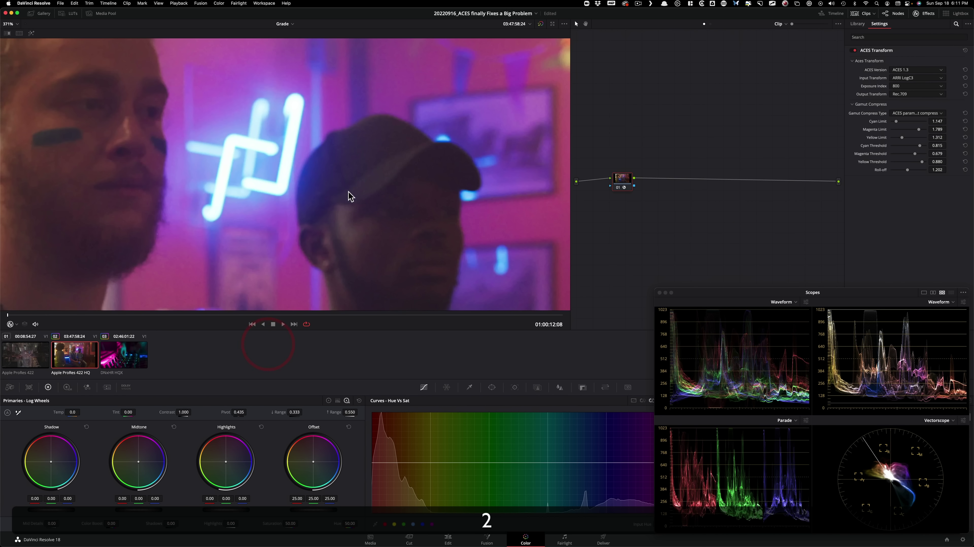
{"action": "scroll", "coordinate": [295, 186], "scroll_direction": "up", "scroll_amount": 2}
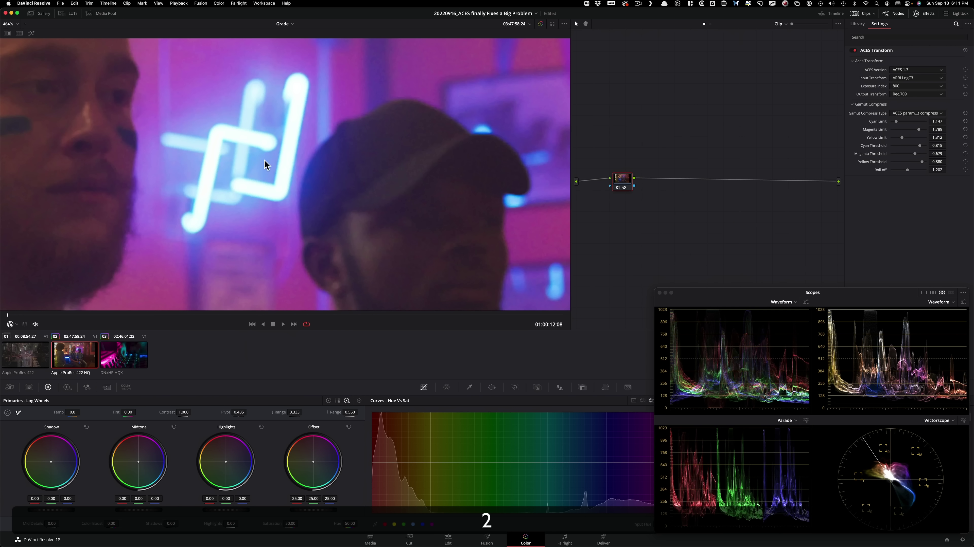
{"action": "left_click", "coordinate": [924, 112]}
{"action": "left_click", "coordinate": [908, 121]}
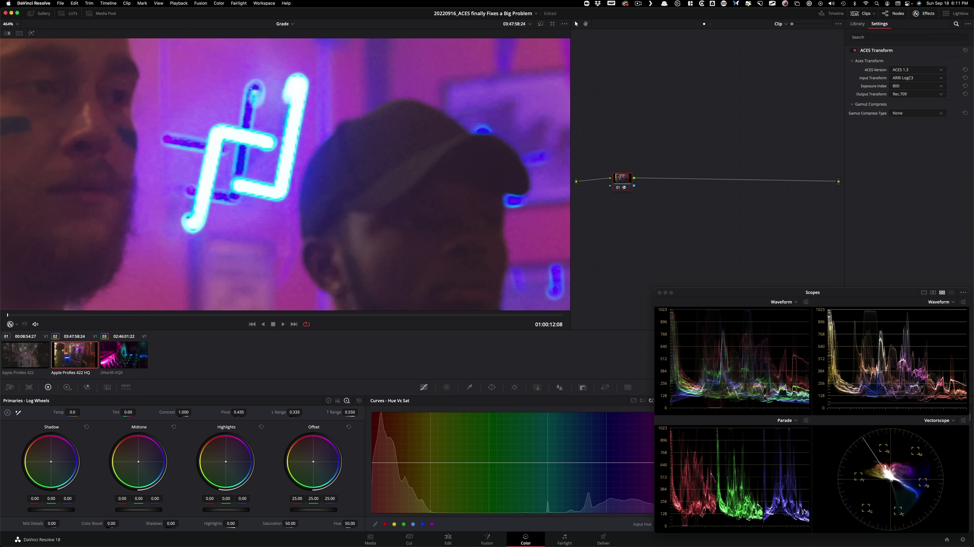
Compare the transform at ACES version 1.2, then return it to ACES 1.3.
{"action": "left_click", "coordinate": [933, 71]}
{"action": "left_click", "coordinate": [911, 85]}
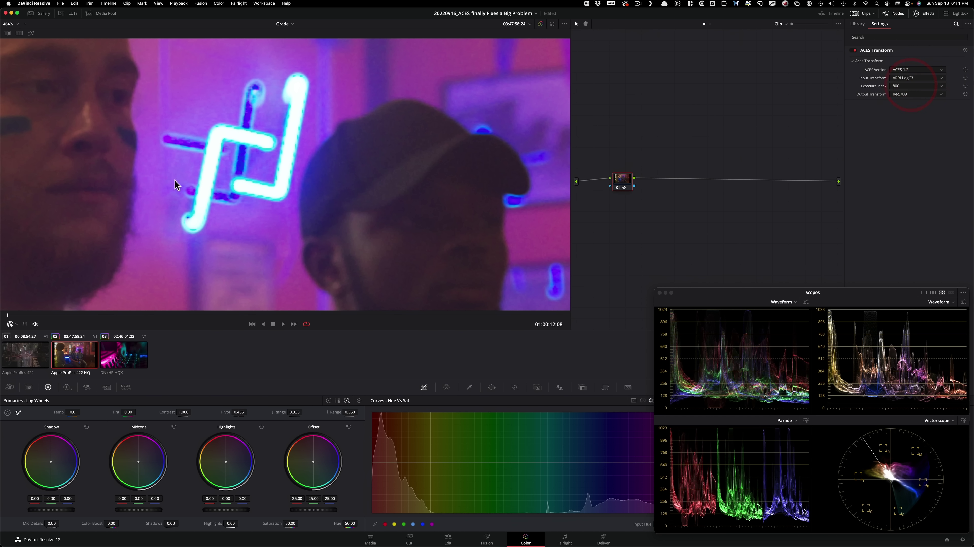
{"action": "left_click", "coordinate": [920, 70]}
{"action": "left_click", "coordinate": [920, 83]}
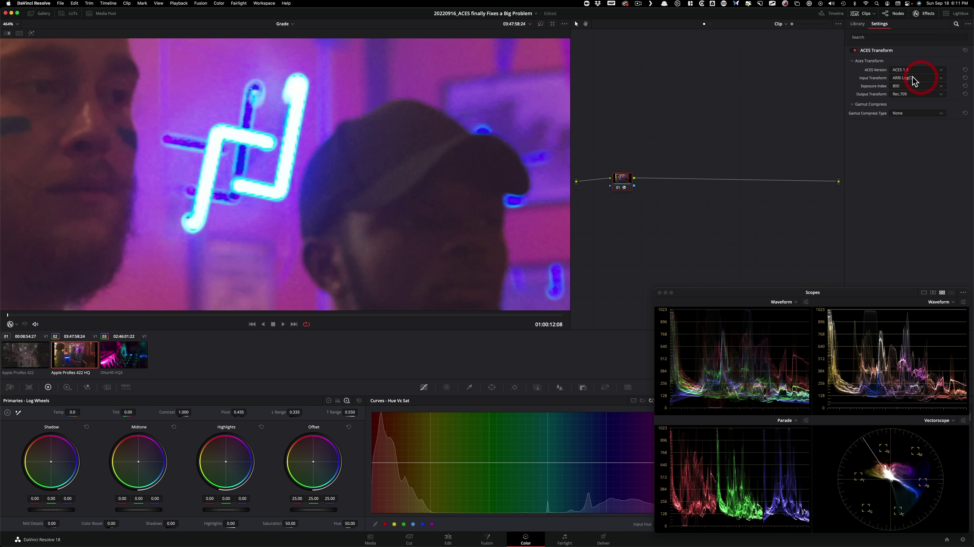
Apply ACES parametric gamut compression, briefly resetting it to None before reapplying it.
{"action": "left_click", "coordinate": [925, 114]}
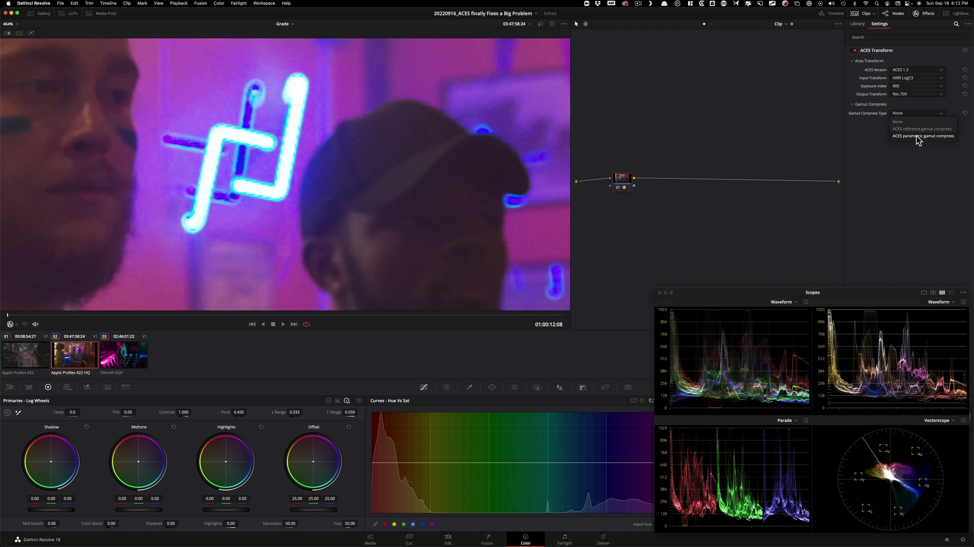
{"action": "left_click", "coordinate": [934, 136]}
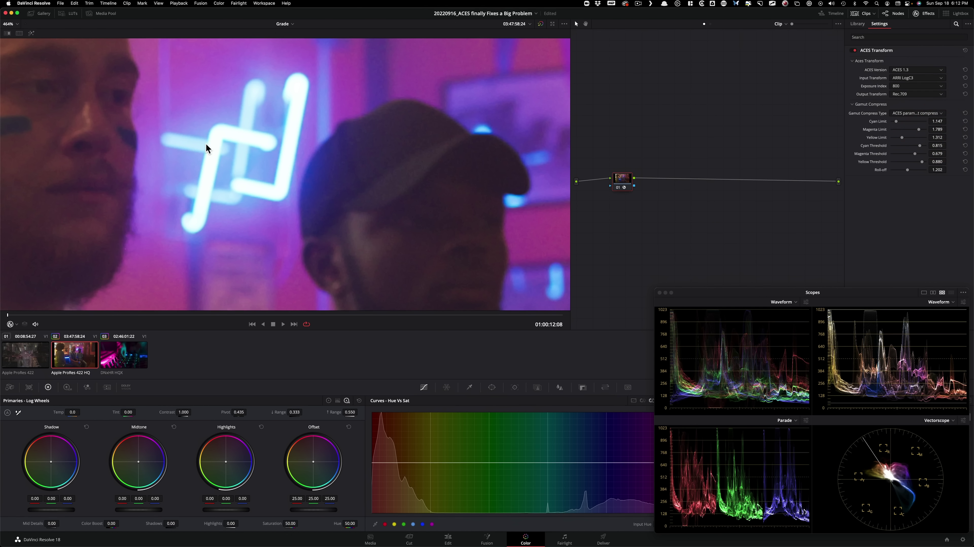
{"action": "left_click", "coordinate": [965, 114]}
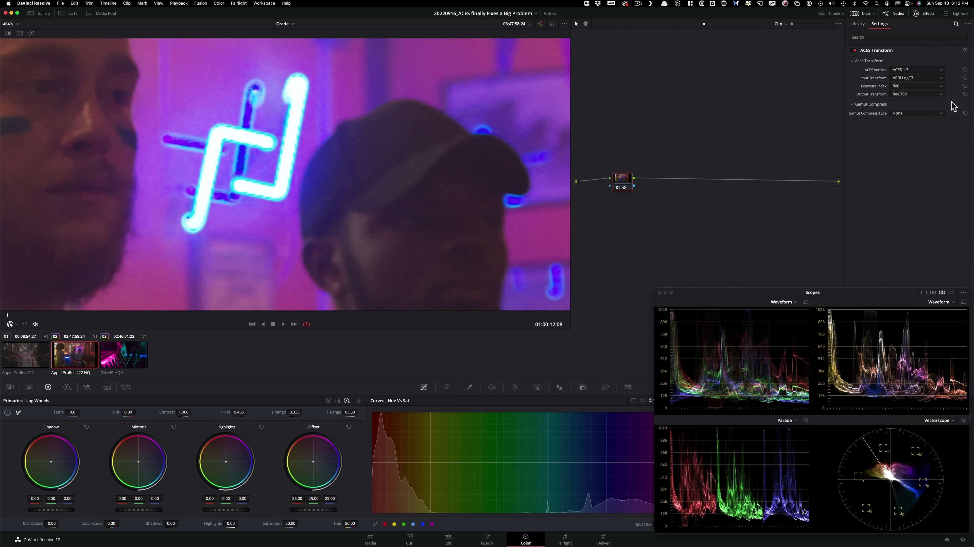
{"action": "left_click", "coordinate": [930, 114]}
{"action": "left_click", "coordinate": [933, 137]}
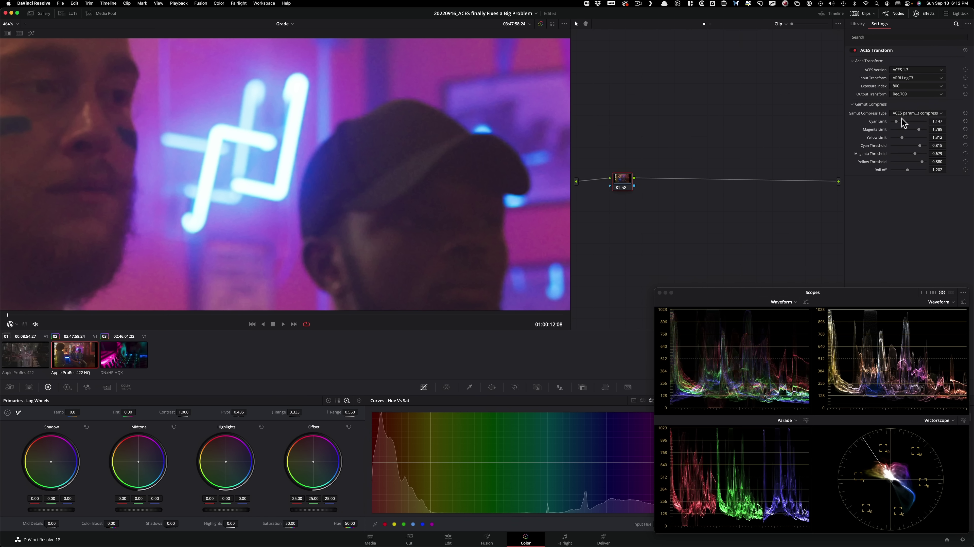
Raise Cyan Limit to 1.313 and lower Cyan Threshold, undoing a Yellow Limit change to 1.001.
{"action": "mouse_move", "coordinate": [898, 122]}
{"action": "left_mouse_down"}
{"action": "mouse_move", "coordinate": [914, 122]}
{"action": "mouse_move", "coordinate": [903, 122]}
{"action": "left_mouse_up"}
{"action": "left_click_drag", "start_coordinate": [919, 146], "coordinate": [913, 147]}
{"action": "key", "text": "super+minus"}
{"action": "key", "text": "super+minus"}
{"action": "key", "text": "super+minus"}
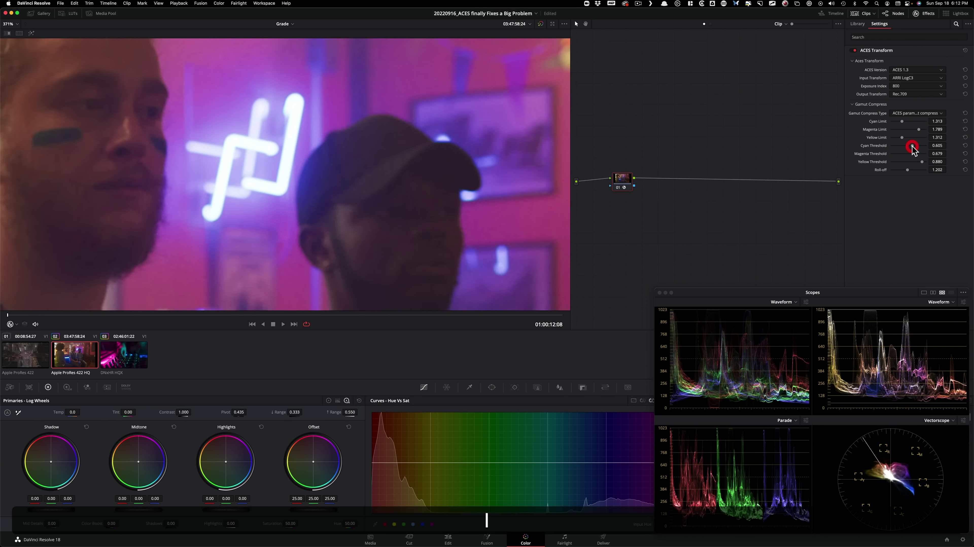
{"action": "scroll", "coordinate": [506, 228], "scroll_direction": "down", "scroll_amount": 3}
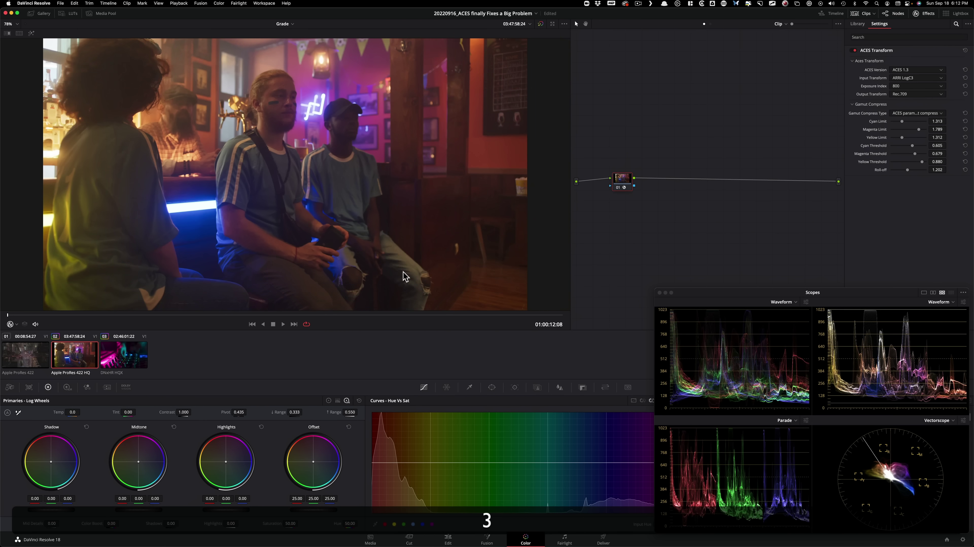
{"action": "scroll", "coordinate": [404, 276], "scroll_direction": "up", "scroll_amount": 3}
{"action": "scroll", "coordinate": [366, 135], "scroll_direction": "up", "scroll_amount": 5}
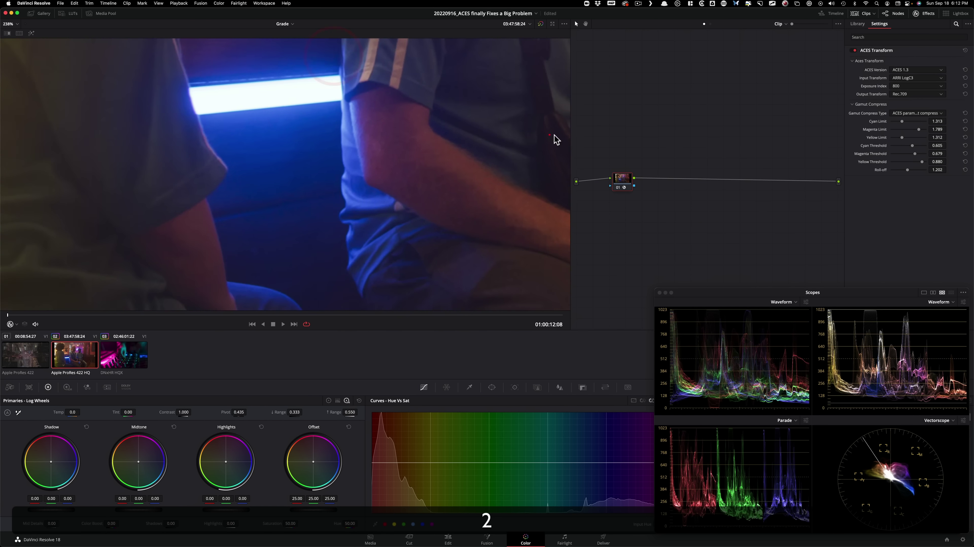
{"action": "scroll", "coordinate": [246, 191], "scroll_direction": "right", "scroll_amount": 4}
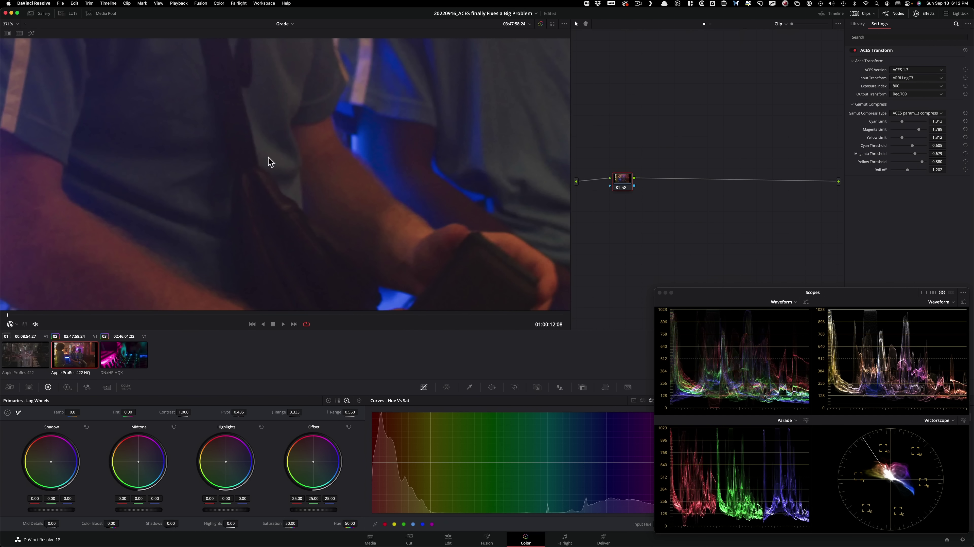
{"action": "scroll", "coordinate": [243, 192], "scroll_direction": "down", "scroll_amount": 5}
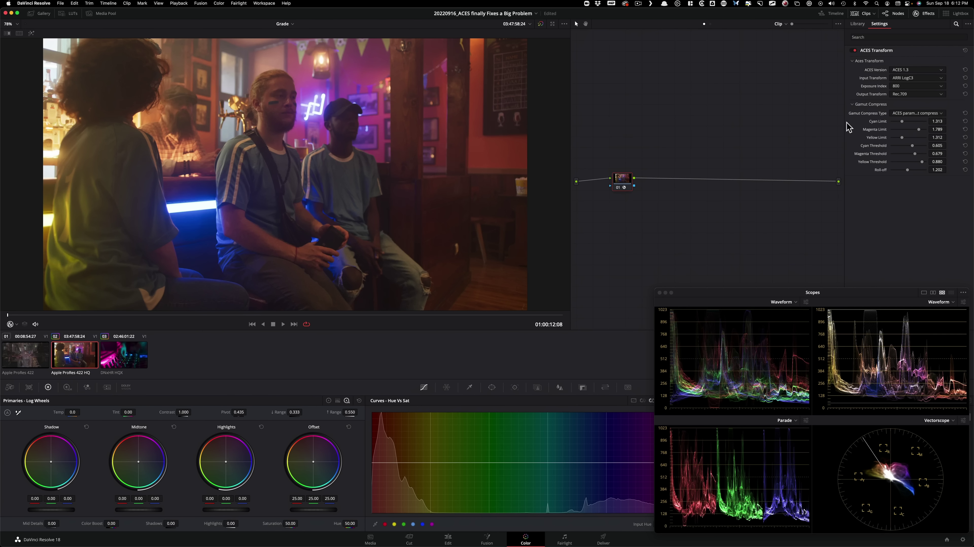
{"action": "left_click_drag", "start_coordinate": [909, 139], "coordinate": [891, 142]}
{"action": "key", "text": "super+z"}
{"action": "key", "text": "super+z"}
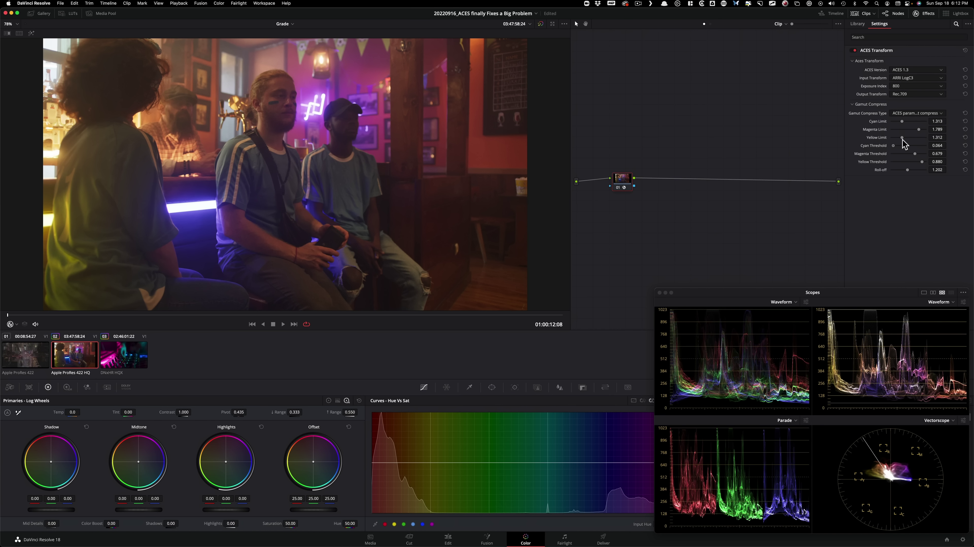
Set Cyan Threshold 0.734, Magenta Threshold 0.780 and Roll-off 1.518, then compare without compression.
{"action": "left_click_drag", "start_coordinate": [891, 145], "coordinate": [917, 146]}
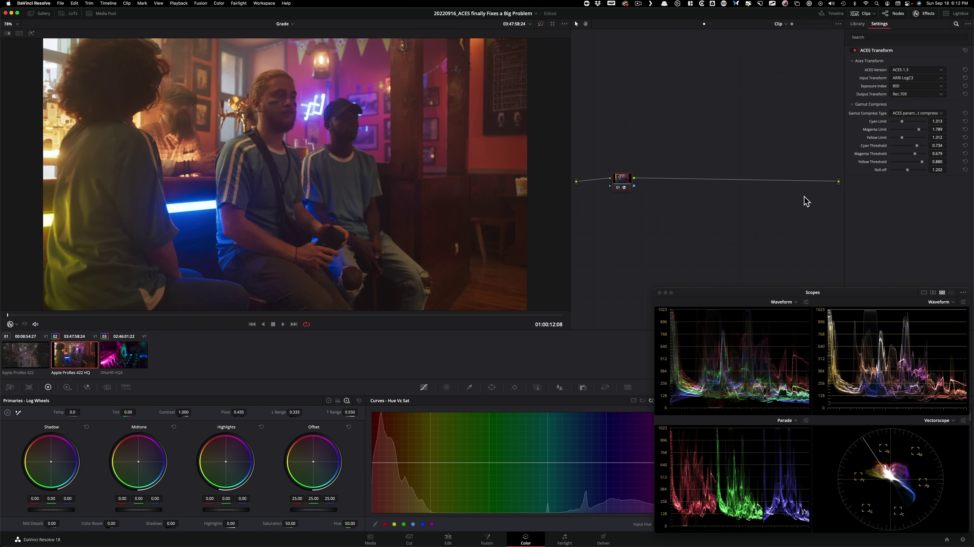
{"action": "mouse_move", "coordinate": [916, 153]}
{"action": "left_mouse_down"}
{"action": "mouse_move", "coordinate": [927, 153]}
{"action": "mouse_move", "coordinate": [918, 160]}
{"action": "left_mouse_up"}
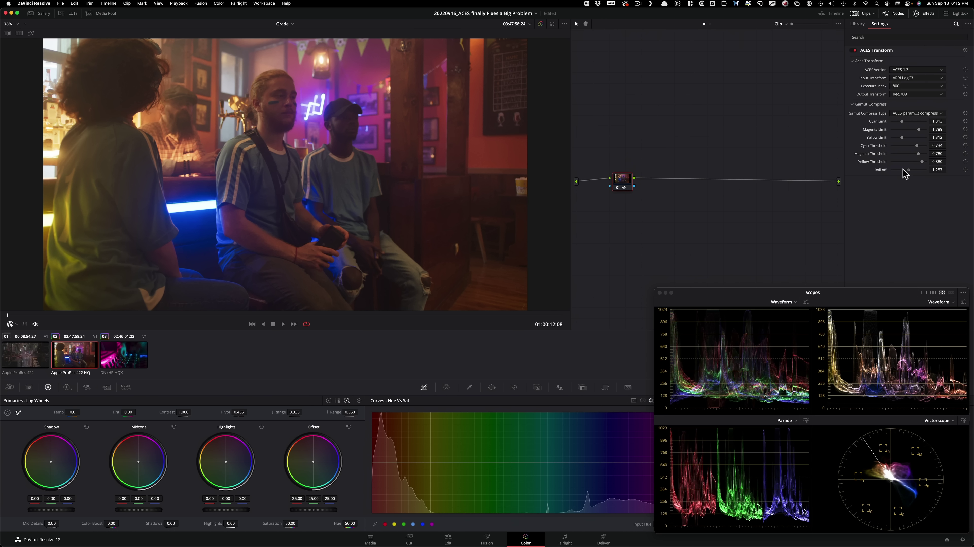
{"action": "mouse_move", "coordinate": [904, 169]}
{"action": "left_mouse_down"}
{"action": "mouse_move", "coordinate": [929, 171]}
{"action": "mouse_move", "coordinate": [905, 172]}
{"action": "mouse_move", "coordinate": [914, 170]}
{"action": "left_mouse_up"}
{"action": "left_click_drag", "start_coordinate": [913, 170], "coordinate": [912, 170]}
{"action": "key", "text": "super+d"}
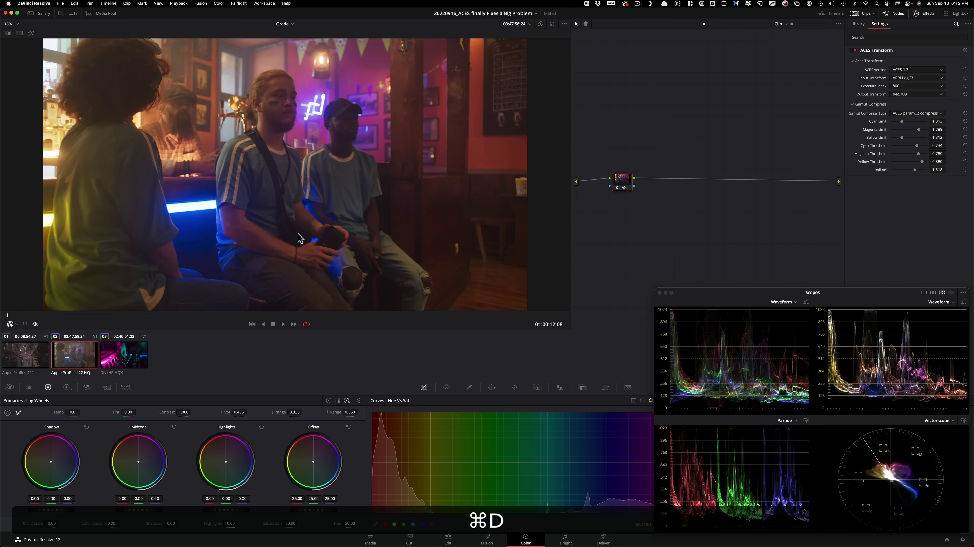
{"action": "left_click", "coordinate": [935, 118]}
{"action": "left_click", "coordinate": [915, 122]}
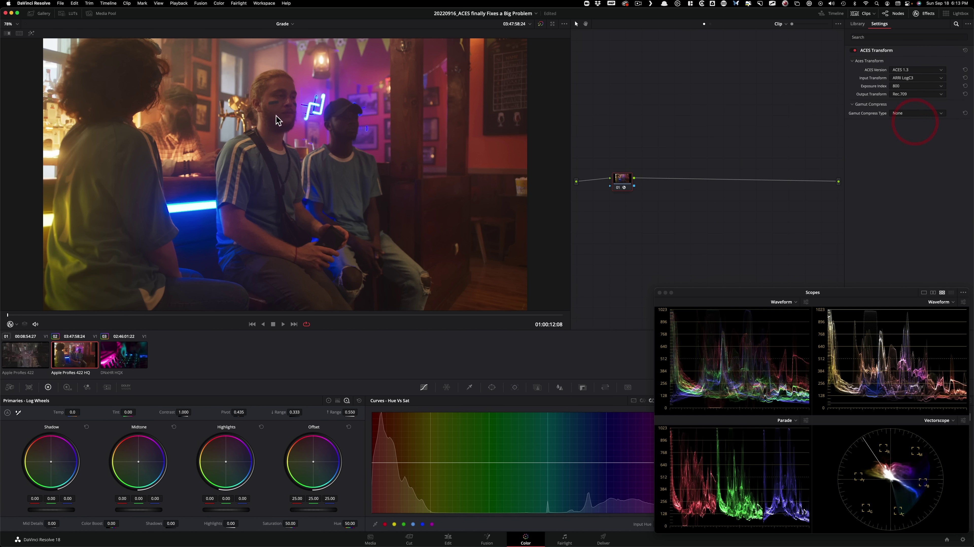
{"action": "scroll", "coordinate": [372, 204], "scroll_direction": "up", "scroll_amount": 10}
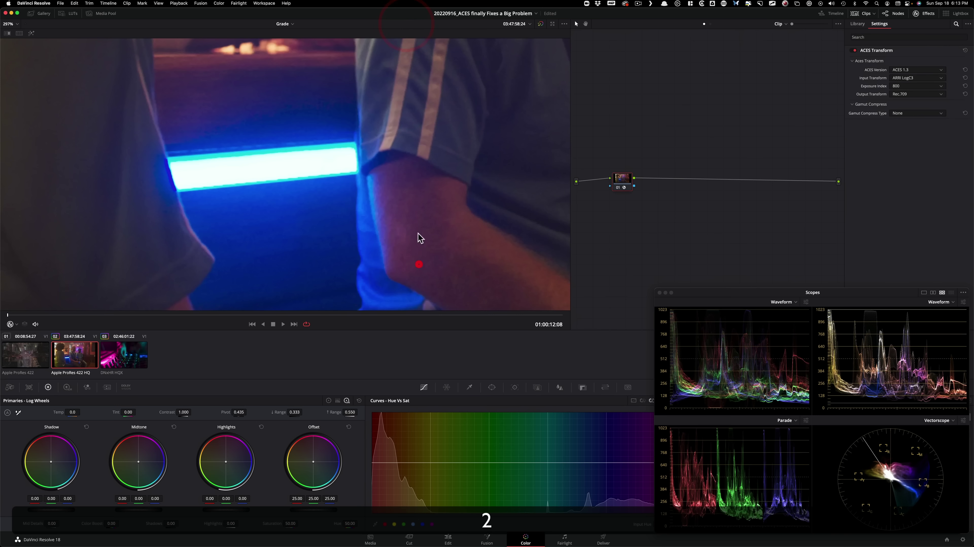
{"action": "scroll", "coordinate": [274, 147], "scroll_direction": "up", "scroll_amount": 5}
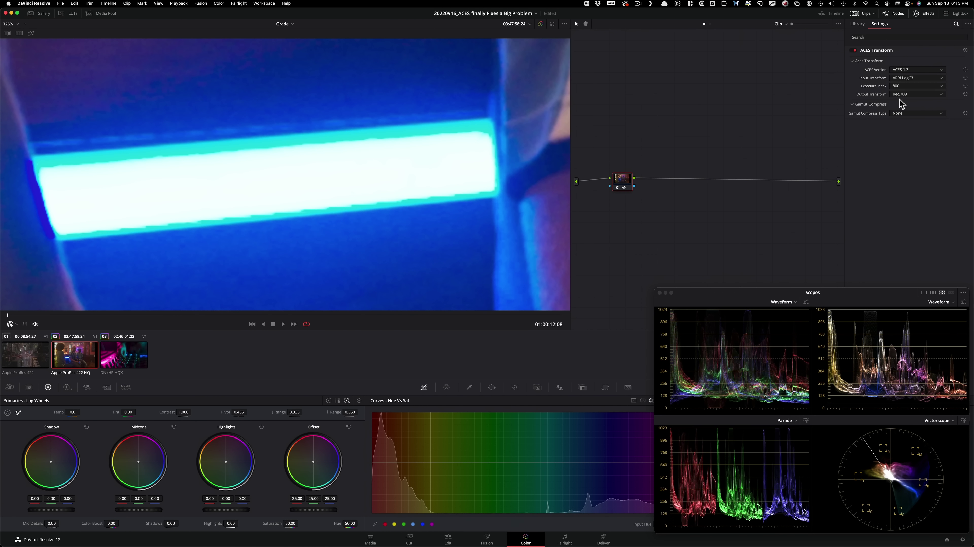
{"action": "left_click", "coordinate": [919, 113]}
{"action": "left_click", "coordinate": [918, 137]}
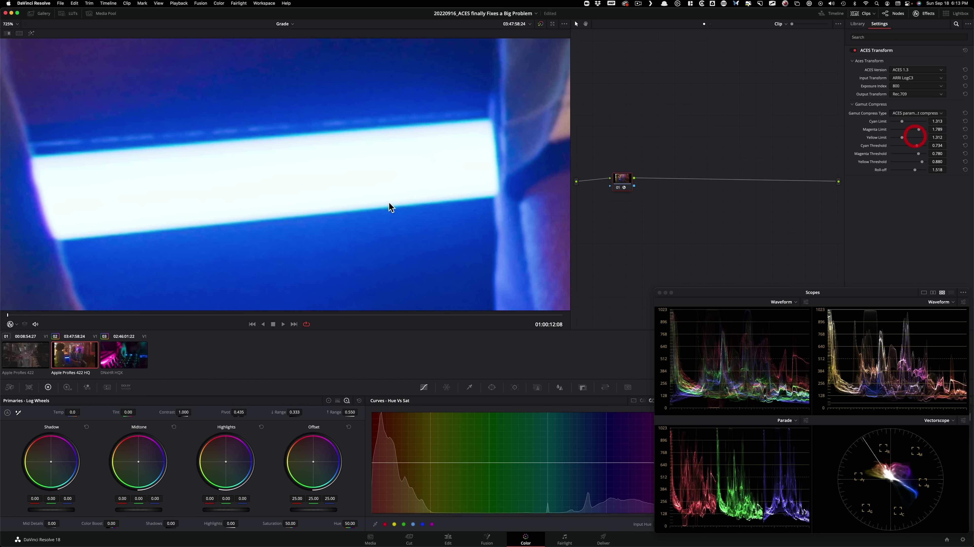
{"action": "key", "text": "shift+z"}
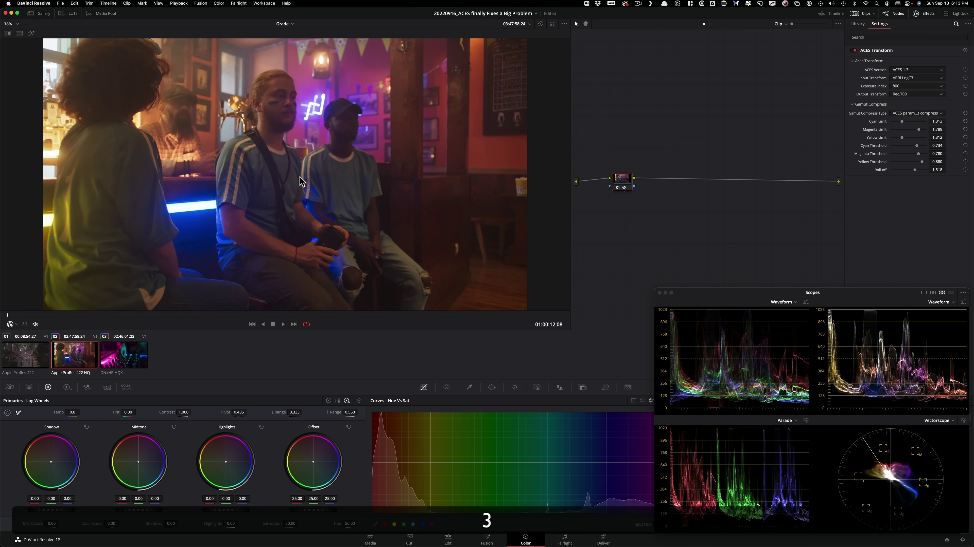